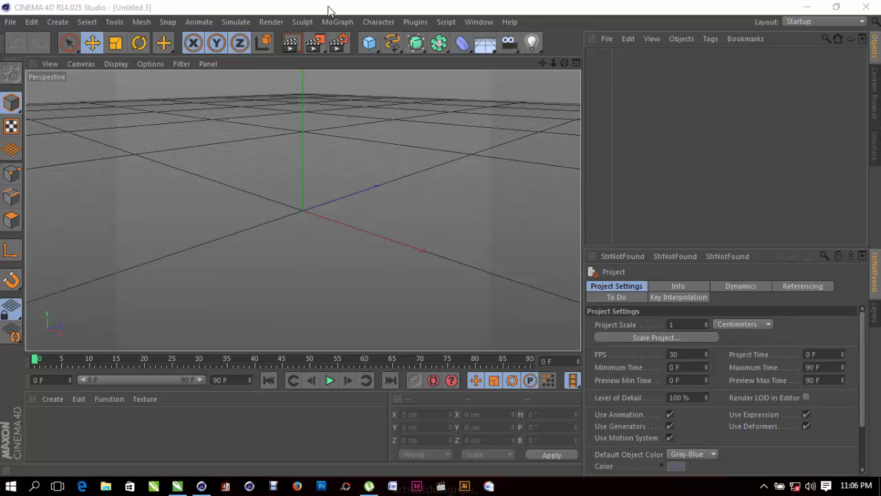
# Switch to CorelDRAW and examine the finished 3D map artwork and the flat outline drawing it is based on
pyautogui.click(309, 150)
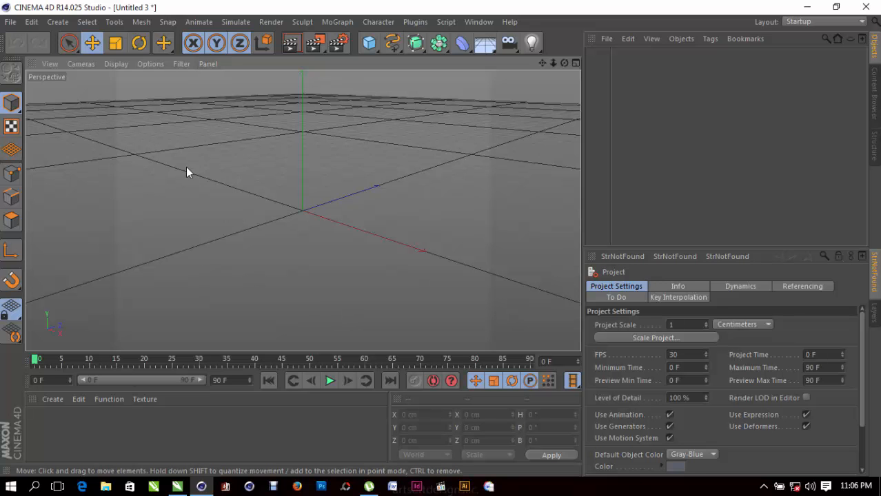
pyautogui.click(178, 487)
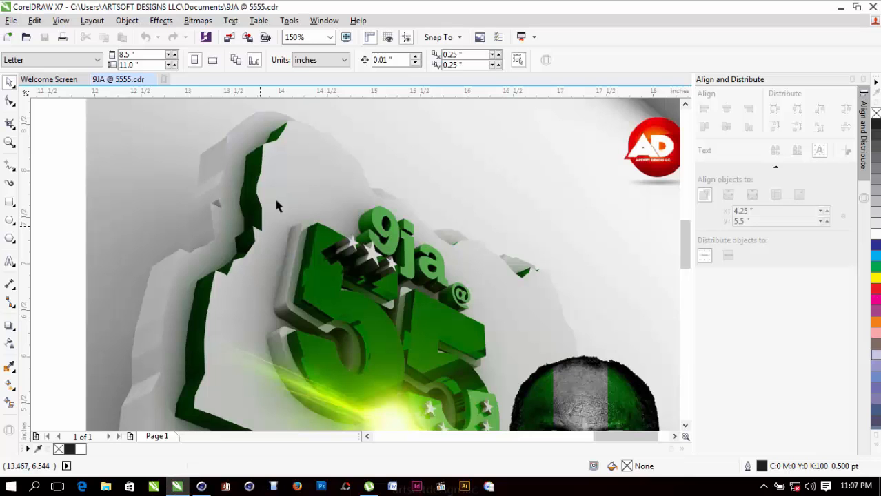
pyautogui.click(306, 162)
pyautogui.scroll(-3, 306, 162)
pyautogui.scroll(1, 51, 216)
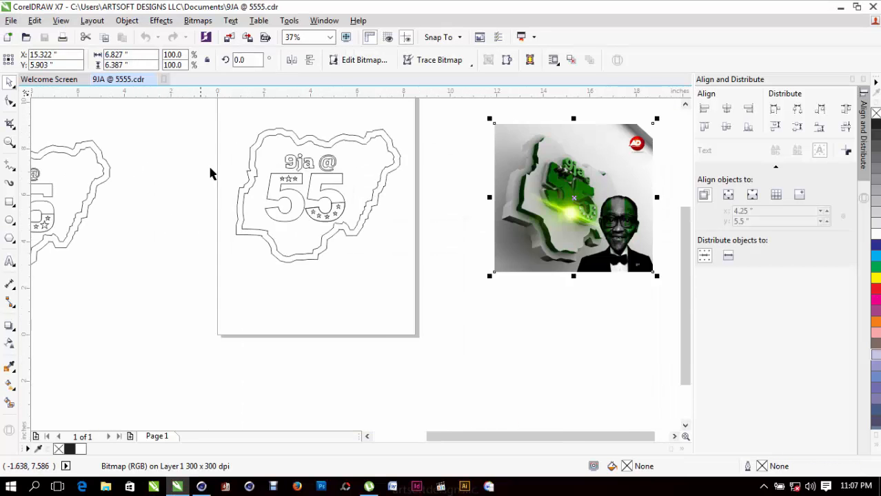
pyautogui.scroll(1, 233, 359)
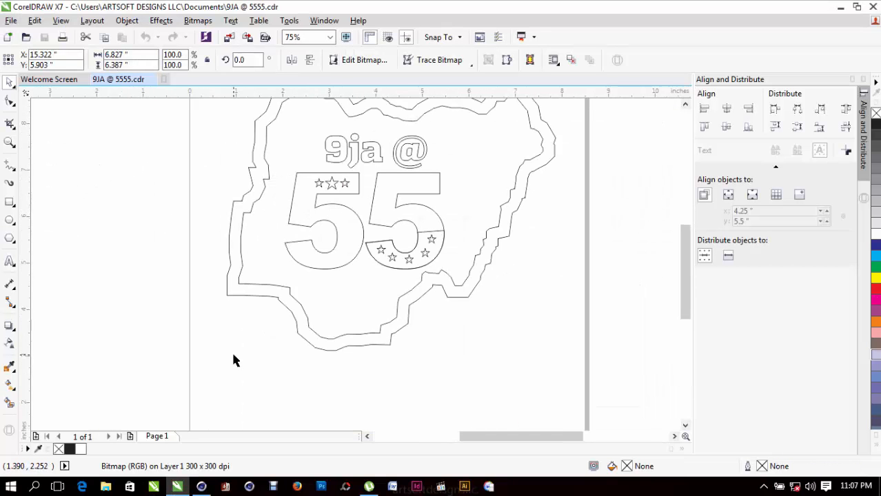
# Switch to Cinema 4D and merge the 9JA TEX Illustrator file from the nigeria folder, at scale 1 centimeter with connected splines
pyautogui.click(202, 486)
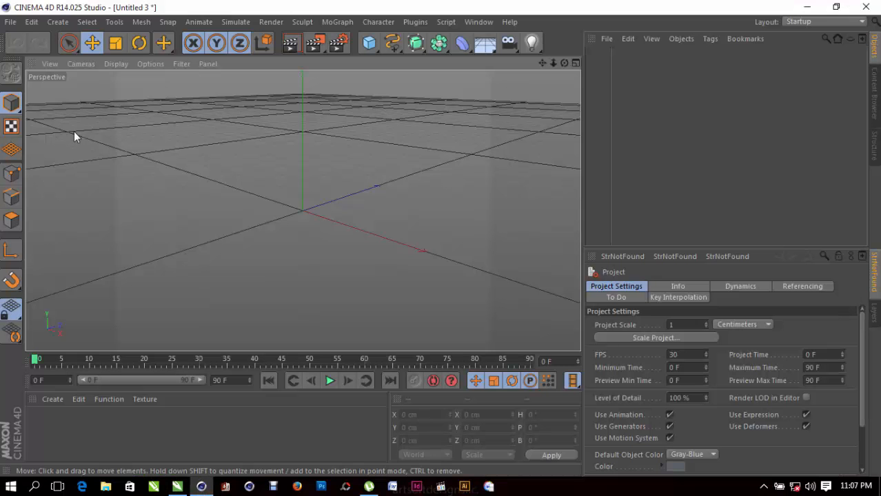
pyautogui.click(12, 23)
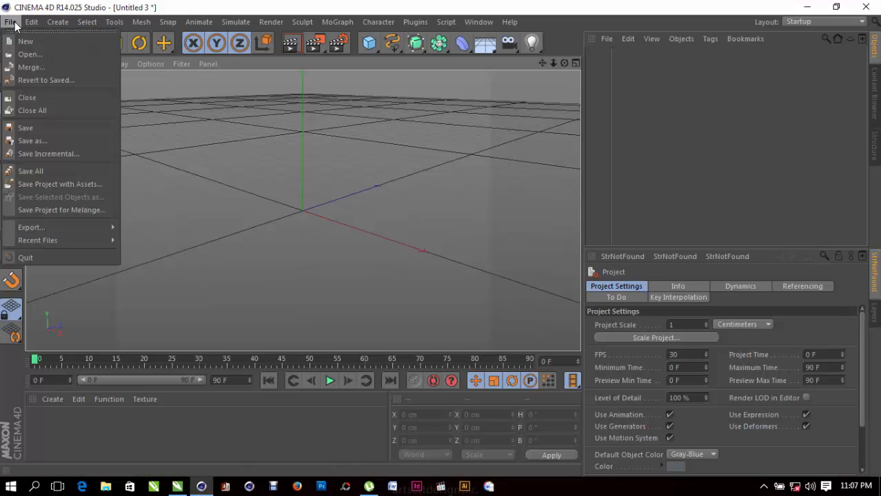
pyautogui.click(47, 67)
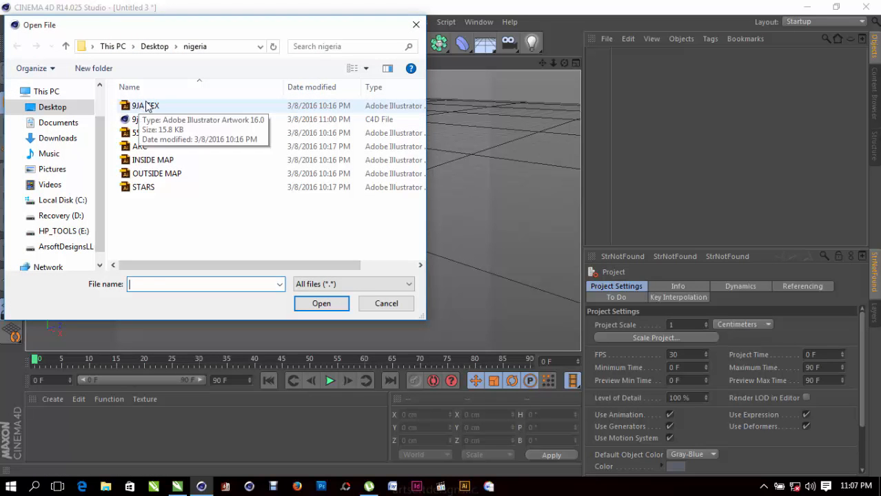
pyautogui.click(170, 107)
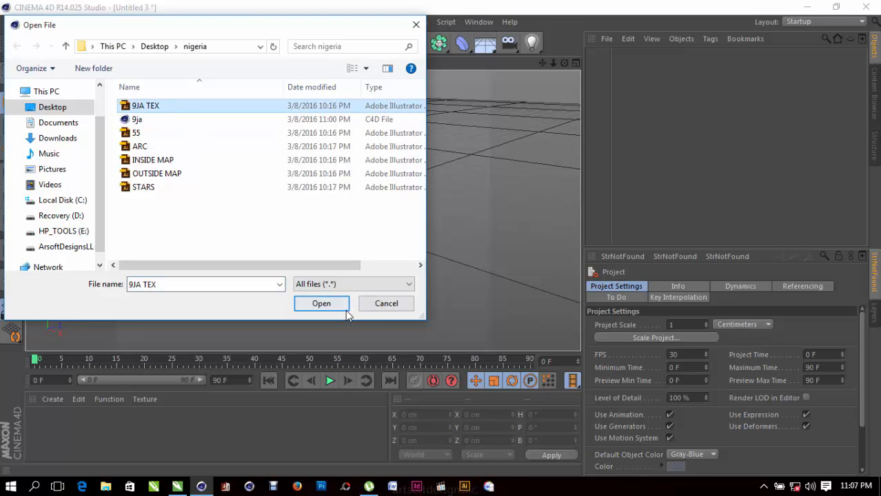
pyautogui.click(322, 304)
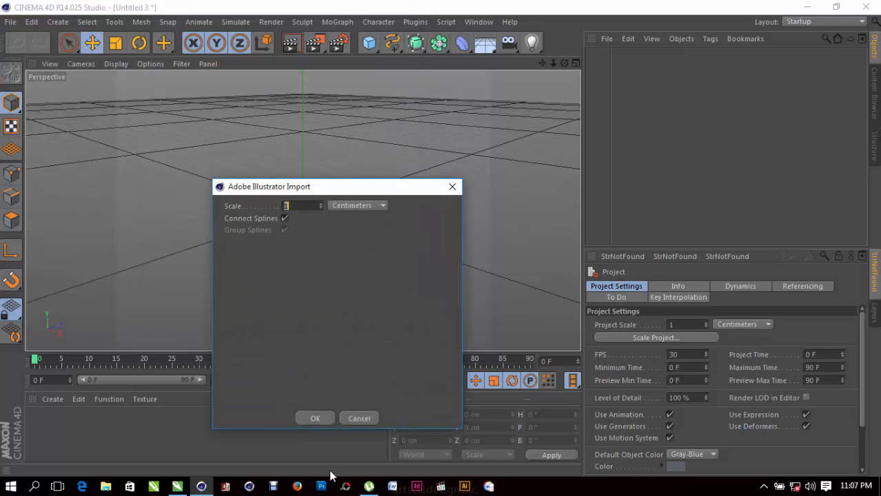
pyautogui.click(313, 418)
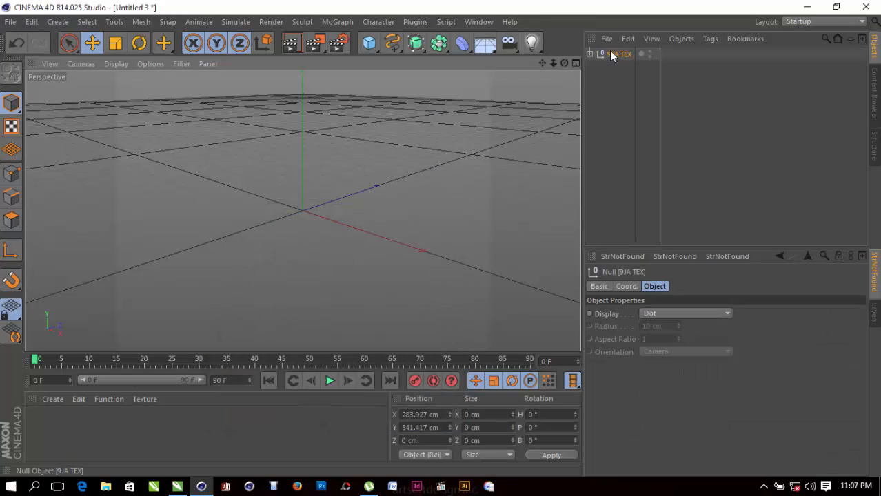
# Combine the 9JA TEX group and all its child paths into one spline, deleting the originals, and deselect it
pyautogui.scroll(-2, 501, 155)
pyautogui.moveTo(542, 62)
pyautogui.mouseDown()
pyautogui.moveTo(507, 162)
pyautogui.moveTo(469, 222)
pyautogui.mouseUp()
pyautogui.click(590, 54)
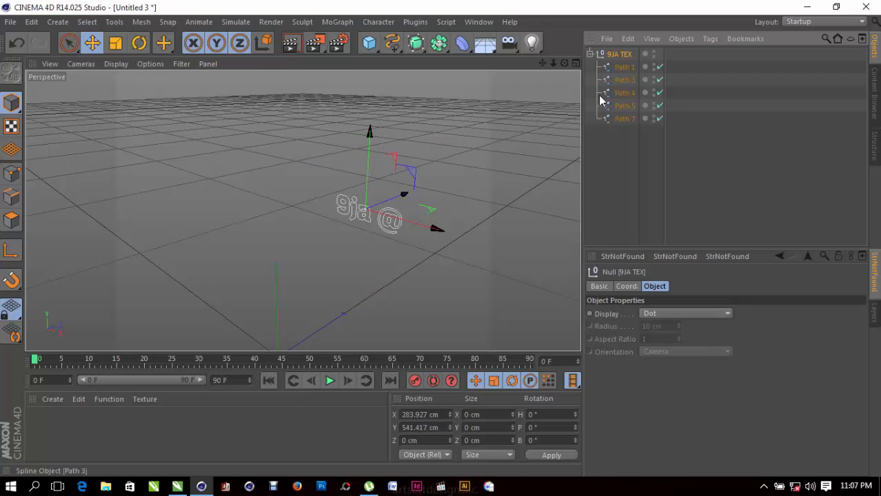
pyautogui.click(590, 56)
pyautogui.rightClick(600, 53)
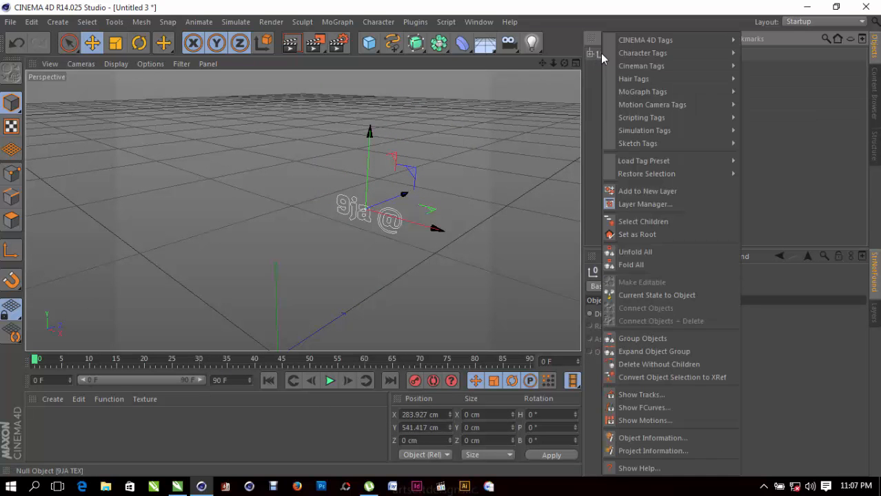
pyautogui.click(640, 221)
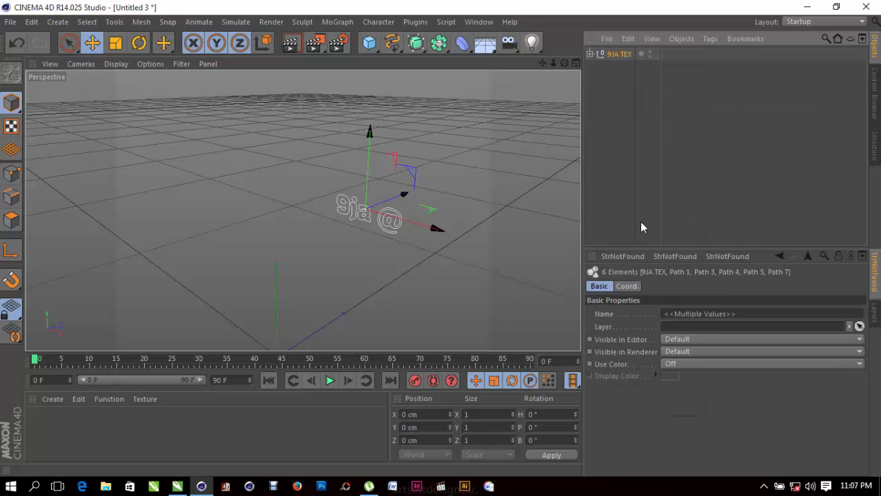
pyautogui.rightClick(612, 58)
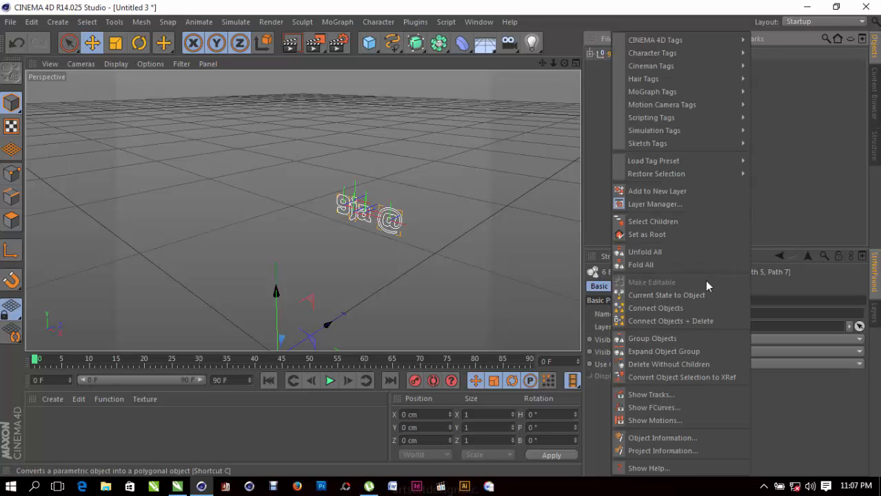
pyautogui.click(692, 319)
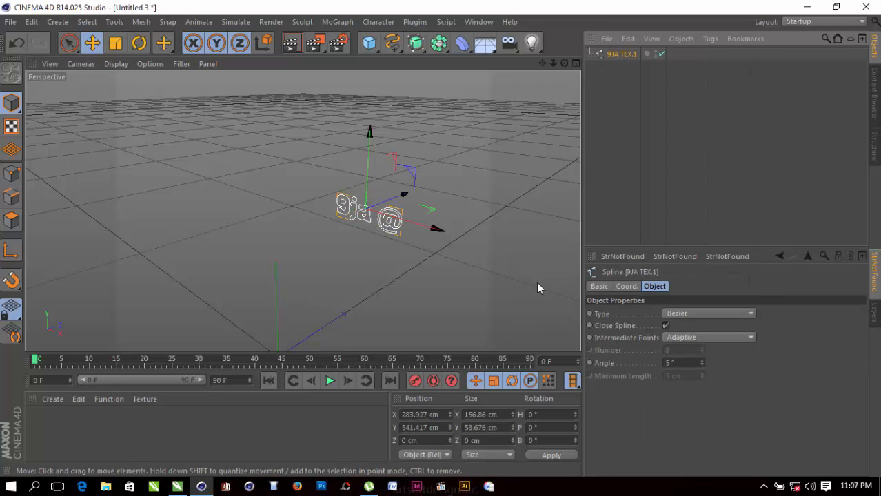
pyautogui.click(593, 144)
# Merge the 55 Illustrator file into the scene at scale 1 centimeter with connected splines
pyautogui.click(10, 21)
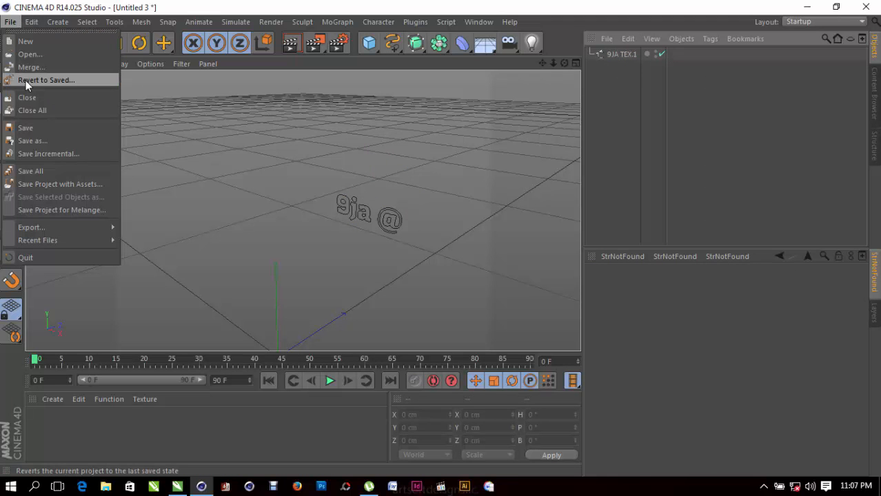
pyautogui.click(46, 67)
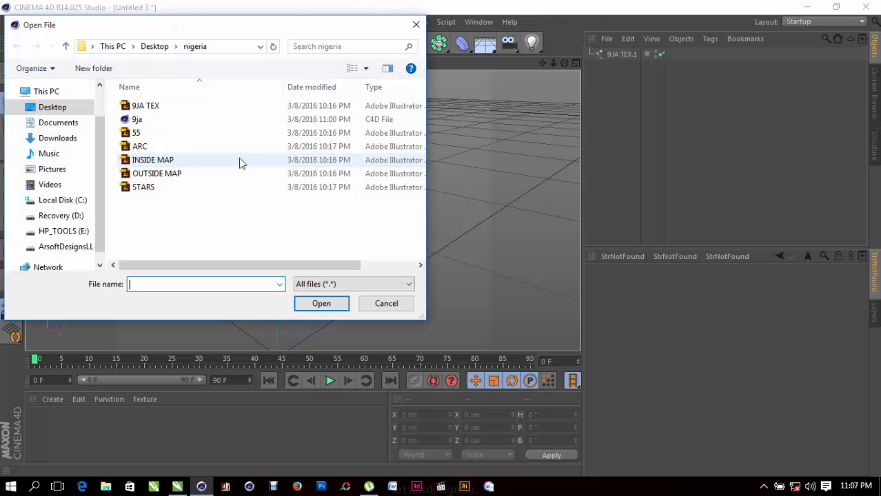
pyautogui.click(181, 133)
pyautogui.click(321, 304)
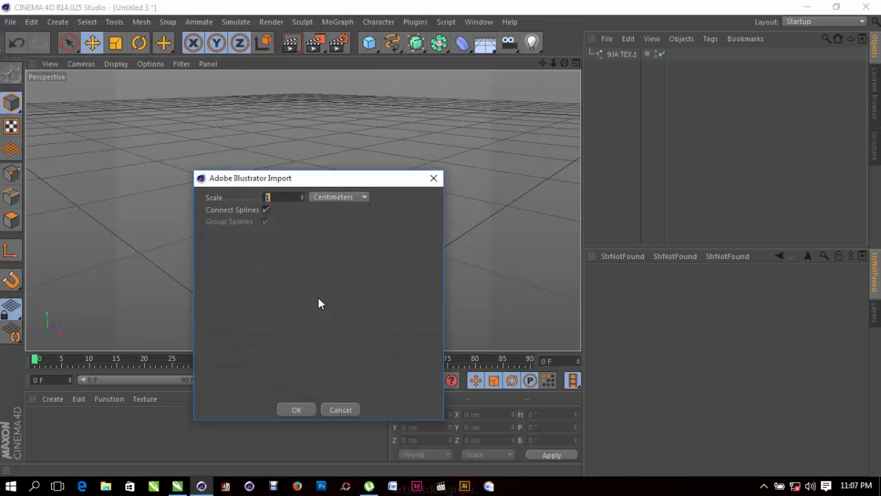
pyautogui.click(292, 407)
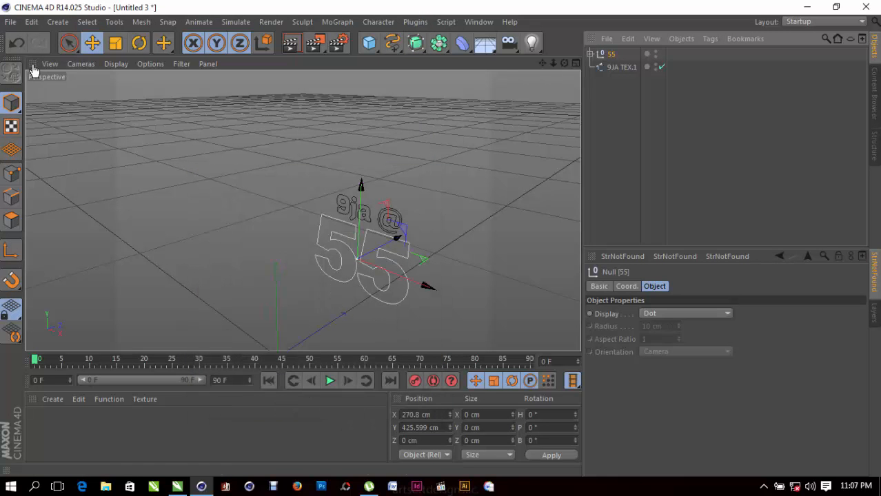
# Merge the ARC Illustrator file into the scene with the default import settings
pyautogui.click(10, 22)
pyautogui.click(57, 70)
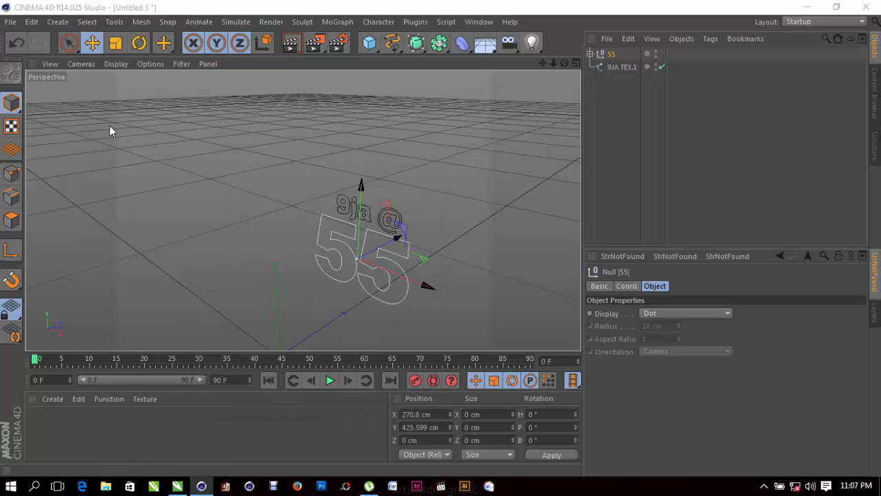
pyautogui.click(164, 149)
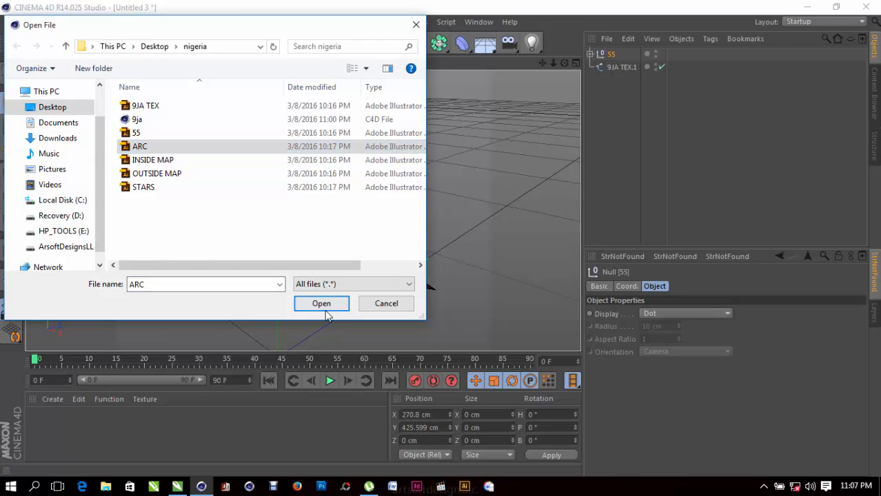
pyautogui.click(322, 304)
pyautogui.click(303, 423)
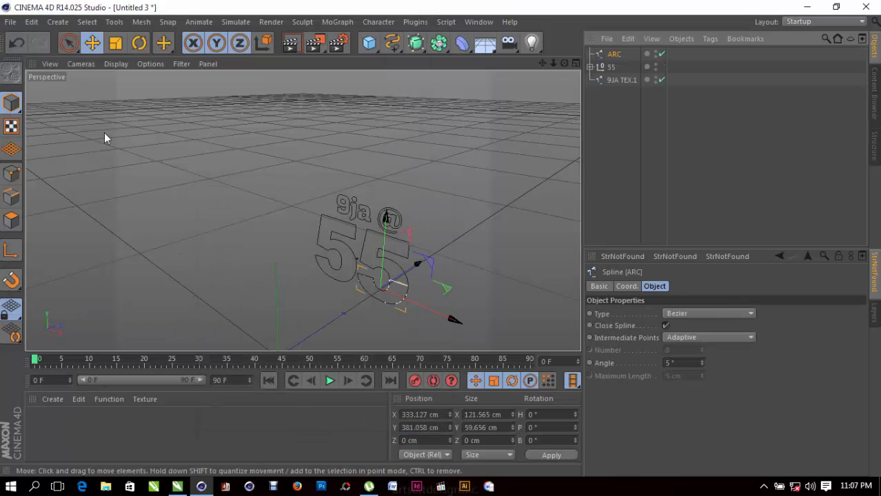
# Merge the INSIDE MAP Illustrator file into the scene with the default import settings
pyautogui.click(10, 21)
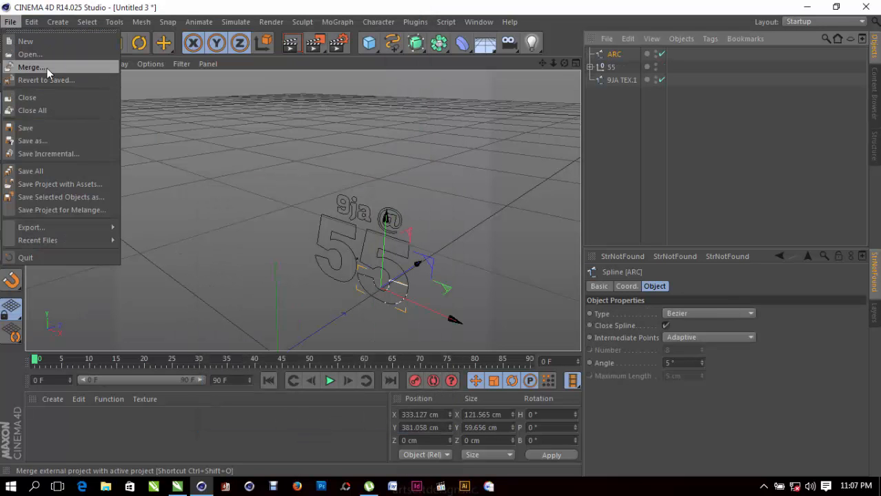
pyautogui.click(41, 66)
pyautogui.click(153, 160)
pyautogui.click(321, 304)
pyautogui.click(289, 415)
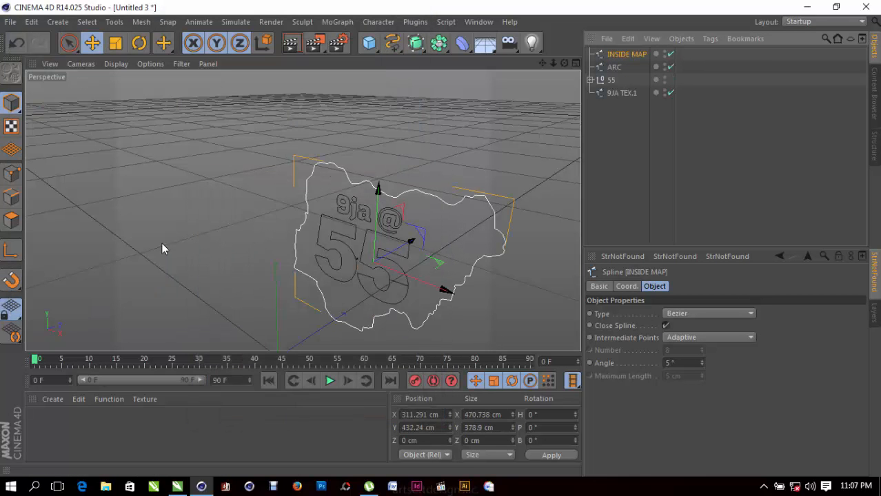
# Merge the OUTSIDE MAP Illustrator file into the scene at scale 1 centimeter with connected splines
pyautogui.click(3, 21)
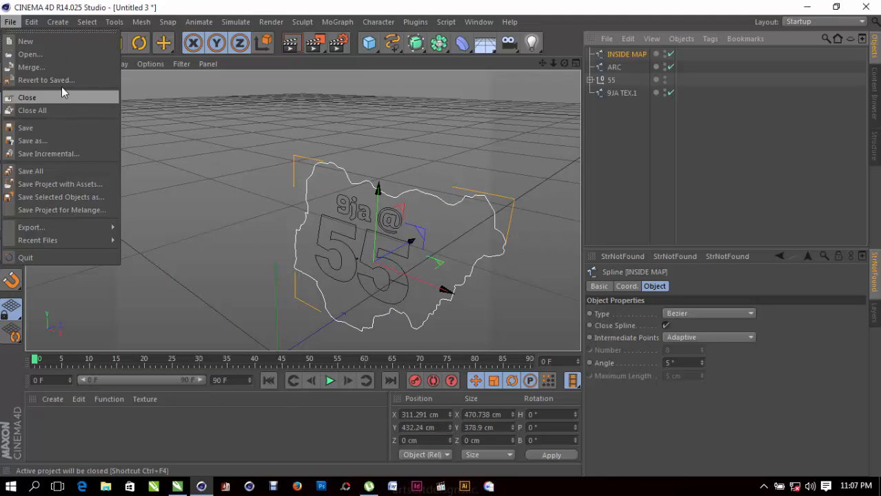
pyautogui.click(68, 68)
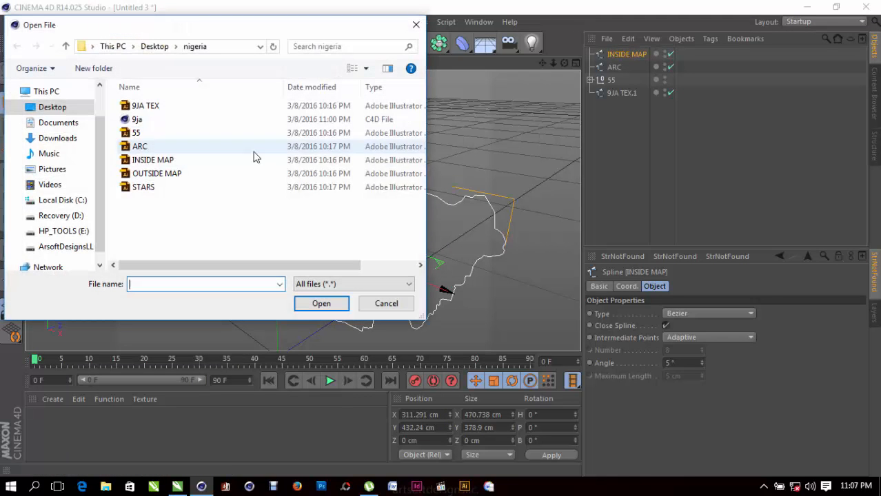
pyautogui.click(202, 178)
pyautogui.click(321, 304)
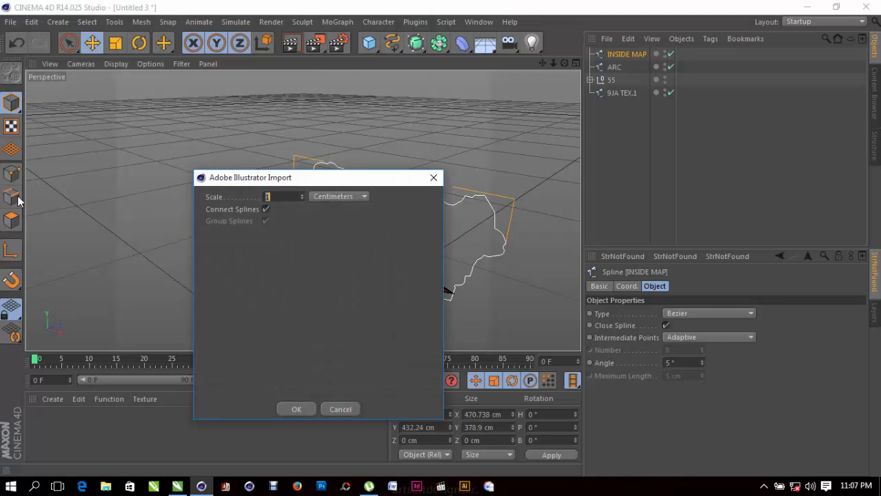
pyautogui.click(296, 412)
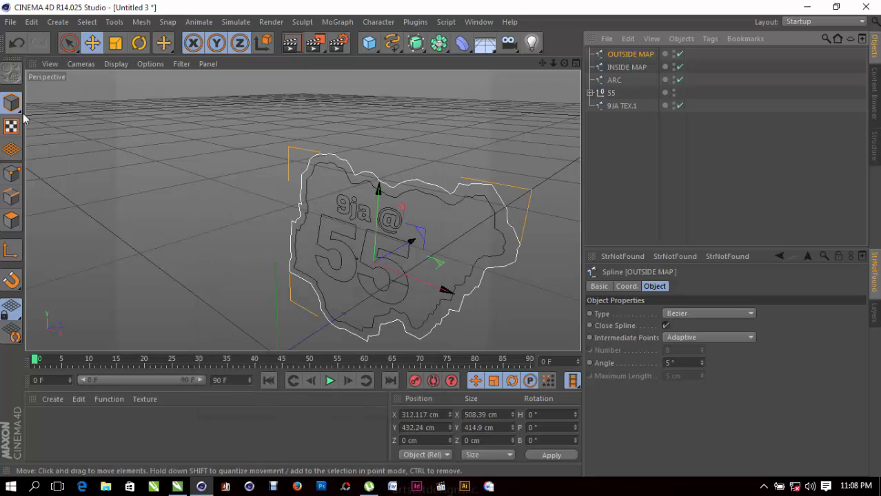
# Merge the STARS Illustrator file into the scene with the default import settings
pyautogui.click(11, 21)
pyautogui.click(50, 66)
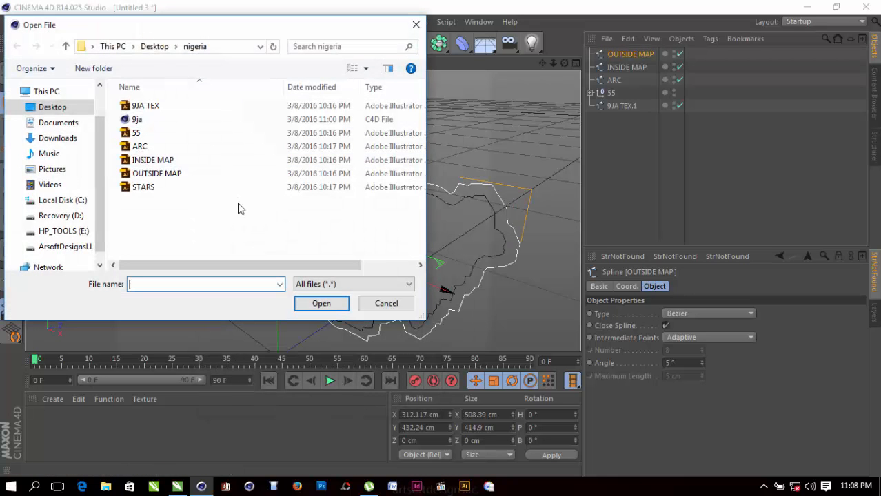
pyautogui.click(238, 187)
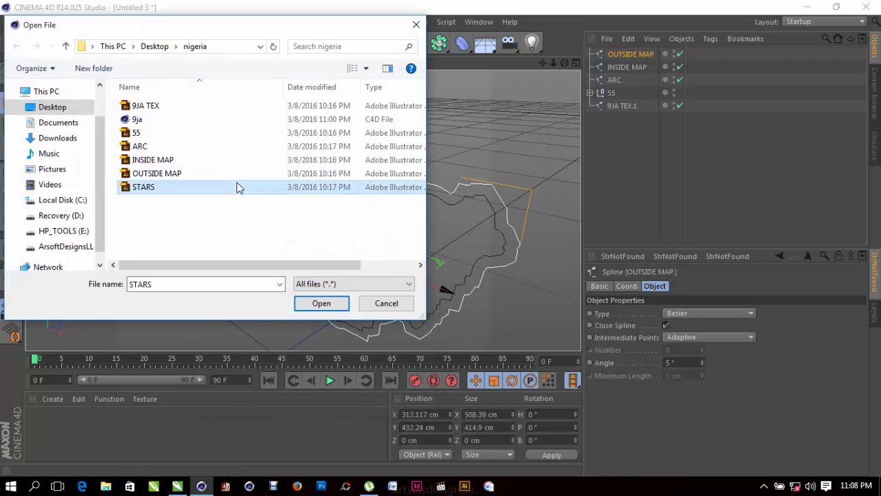
pyautogui.click(314, 304)
pyautogui.click(286, 420)
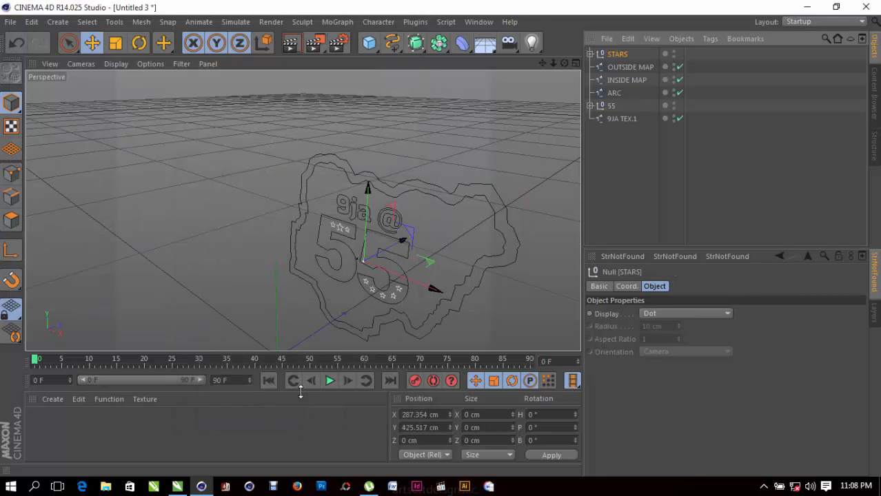
# Combine the 55 group and its child paths into one spline, deleting the original objects
pyautogui.moveTo(564, 63)
pyautogui.mouseDown()
pyautogui.moveTo(524, 83)
pyautogui.moveTo(552, 69)
pyautogui.moveTo(527, 103)
pyautogui.moveTo(576, 114)
pyautogui.moveTo(569, 79)
pyautogui.moveTo(555, 65)
pyautogui.moveTo(564, 64)
pyautogui.mouseUp()
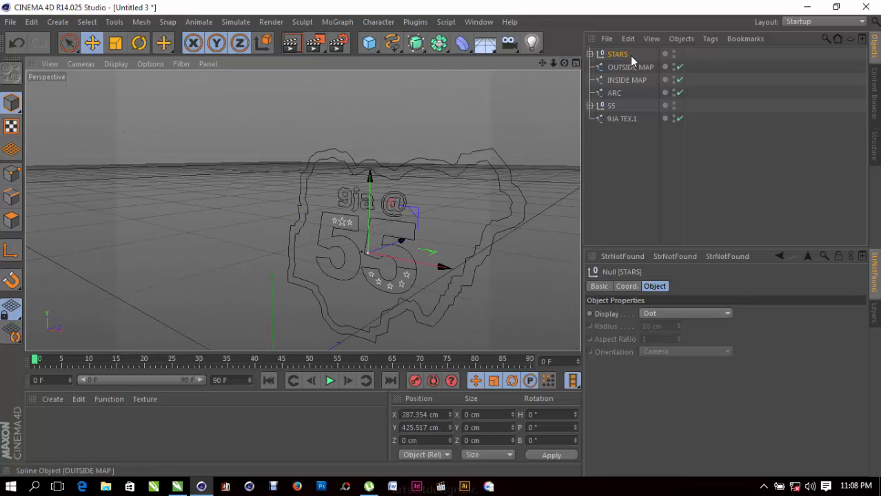
pyautogui.click(611, 108)
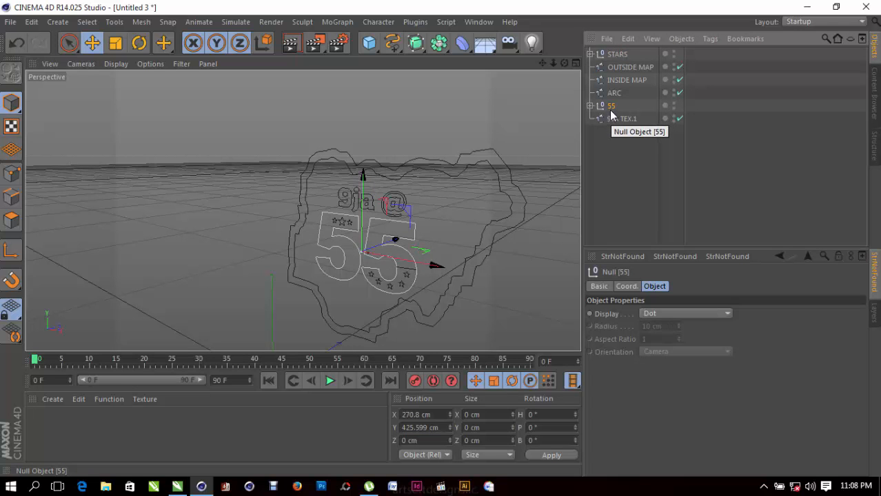
pyautogui.rightClick(611, 115)
pyautogui.click(667, 221)
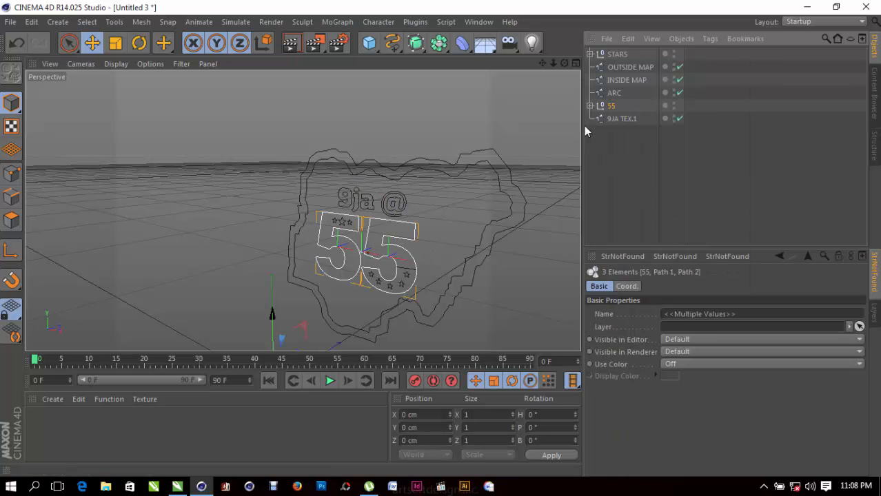
pyautogui.rightClick(606, 112)
pyautogui.click(684, 321)
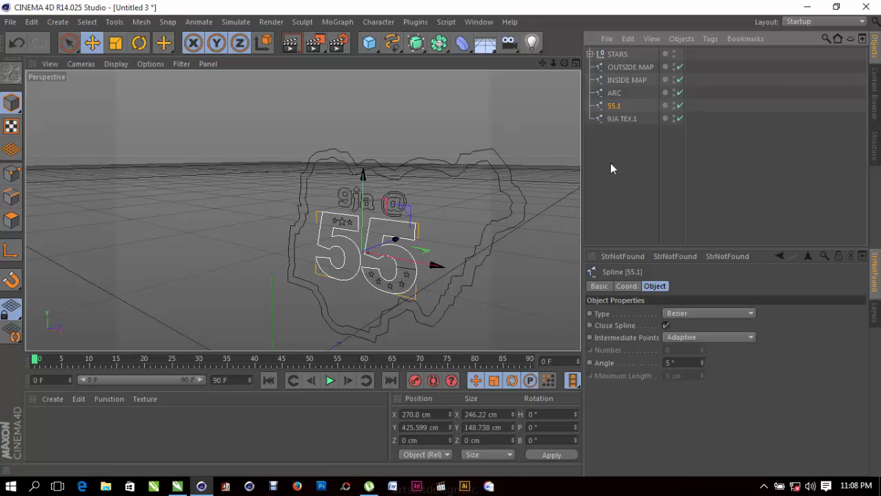
# Combine the STARS group and its child paths into one spline, deleting the original objects
pyautogui.rightClick(607, 63)
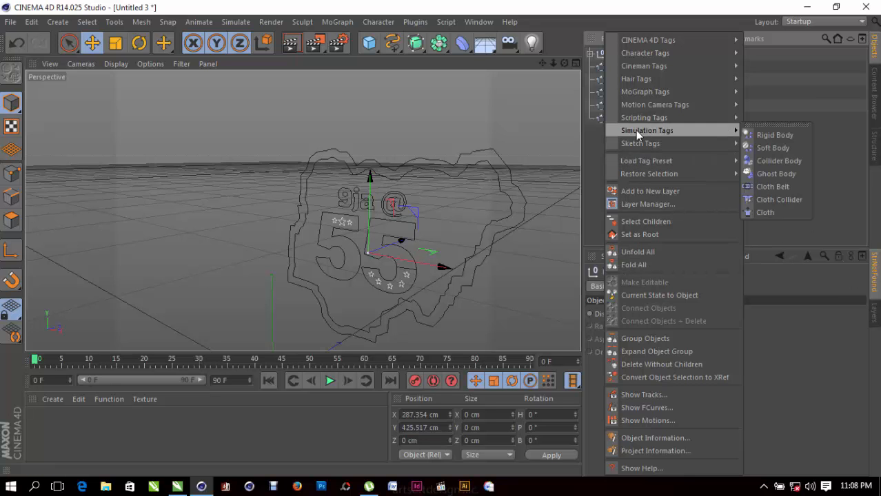
pyautogui.click(654, 221)
pyautogui.rightClick(641, 168)
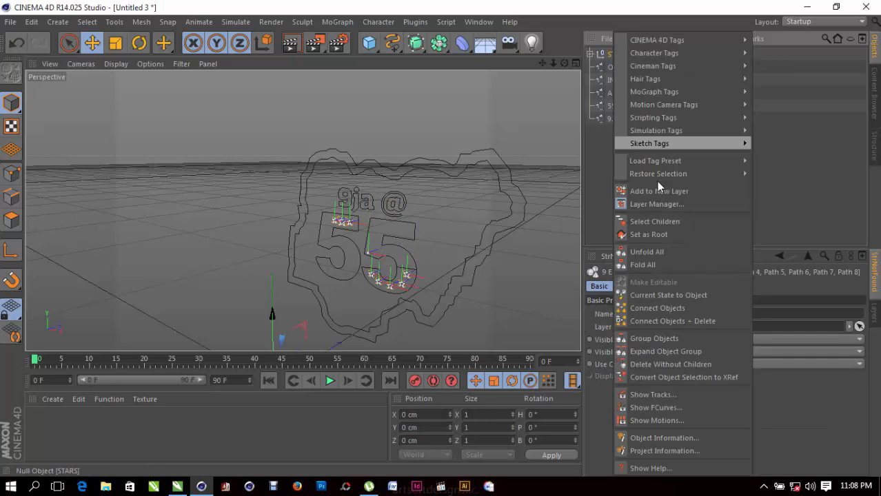
pyautogui.click(662, 323)
pyautogui.click(588, 160)
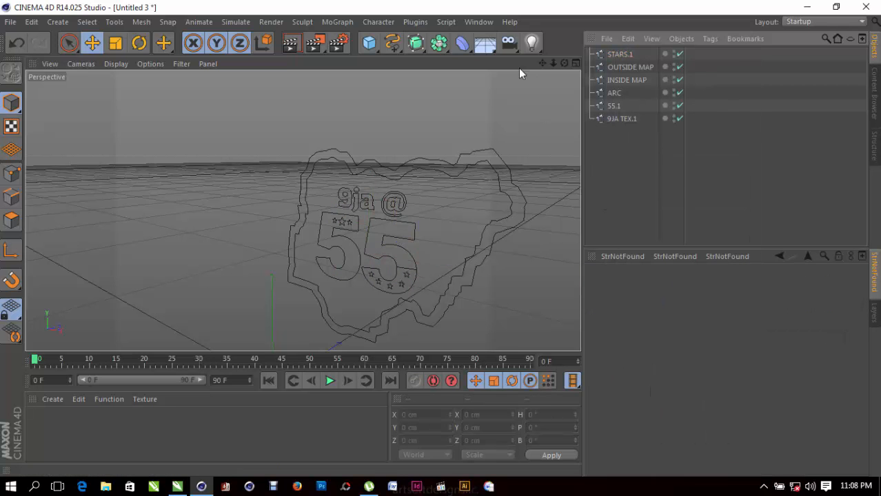
# Add an Extrude NURBS object and nest the stars spline inside it
pyautogui.moveTo(563, 64)
pyautogui.mouseDown()
pyautogui.moveTo(550, 124)
pyautogui.moveTo(557, 51)
pyautogui.moveTo(562, 72)
pyautogui.moveTo(566, 60)
pyautogui.mouseUp()
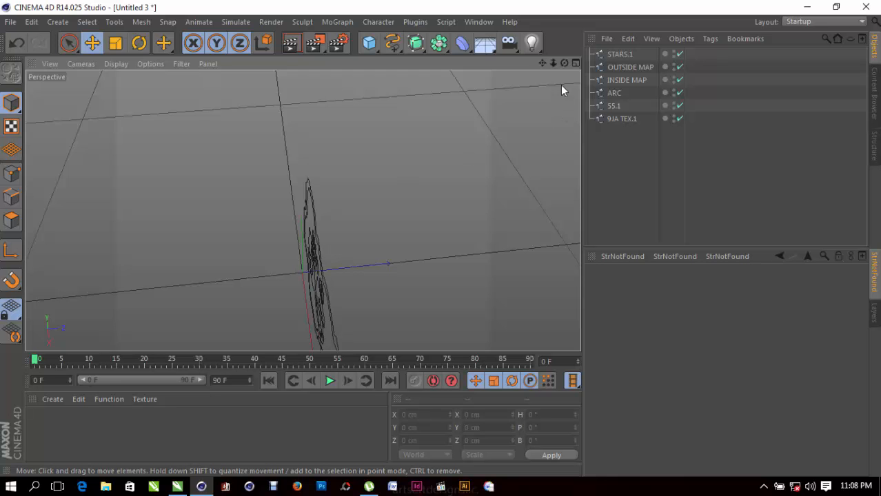
pyautogui.moveTo(565, 63); pyautogui.dragTo(588, 92)
pyautogui.moveTo(542, 64); pyautogui.dragTo(302, 210)
pyautogui.click(612, 55)
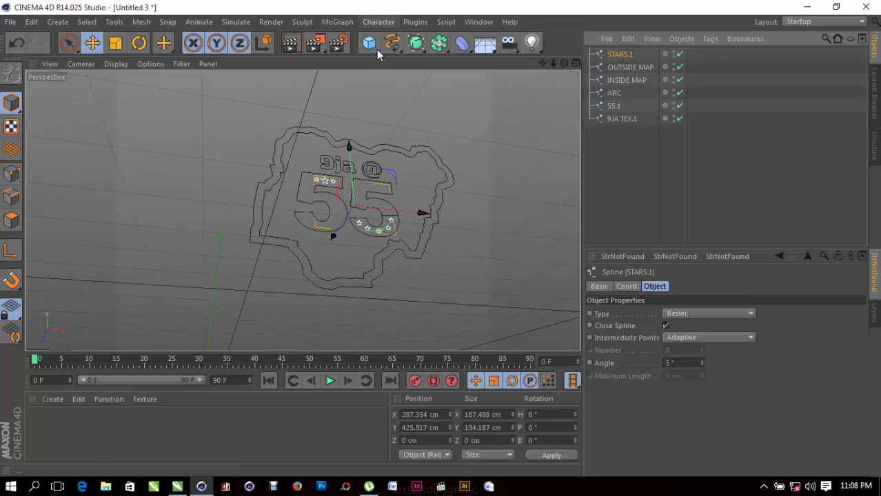
pyautogui.click(424, 53)
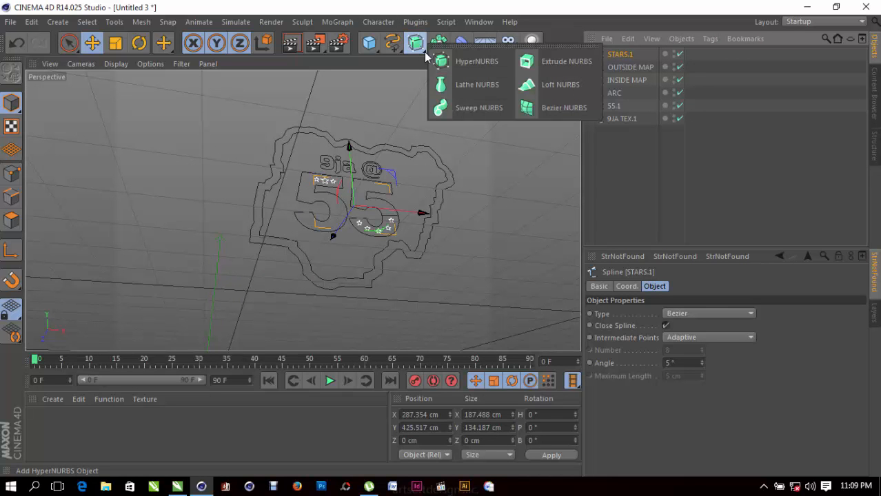
pyautogui.click(526, 69)
pyautogui.moveTo(628, 68)
pyautogui.mouseDown()
pyautogui.moveTo(625, 46)
pyautogui.moveTo(628, 57)
pyautogui.mouseUp()
pyautogui.scroll(6, 386, 206)
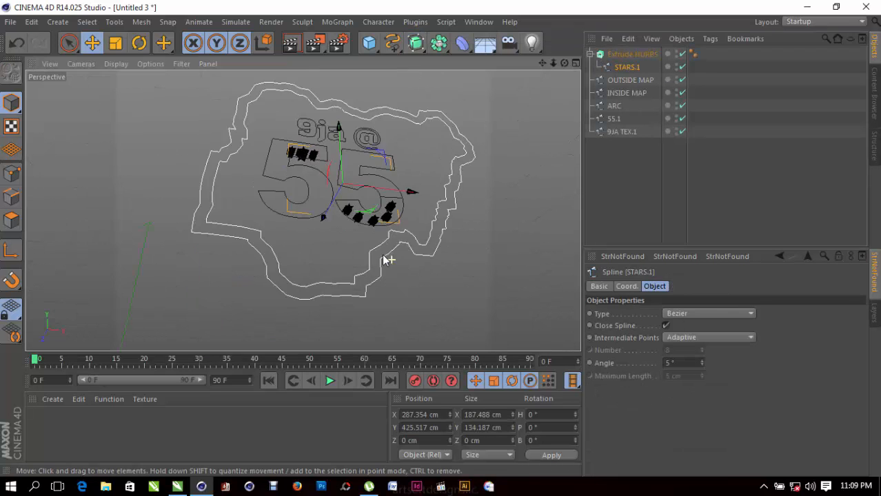
# Shift the stars spline along the X axis in the top view to about 279.9 cm
pyautogui.click(577, 63)
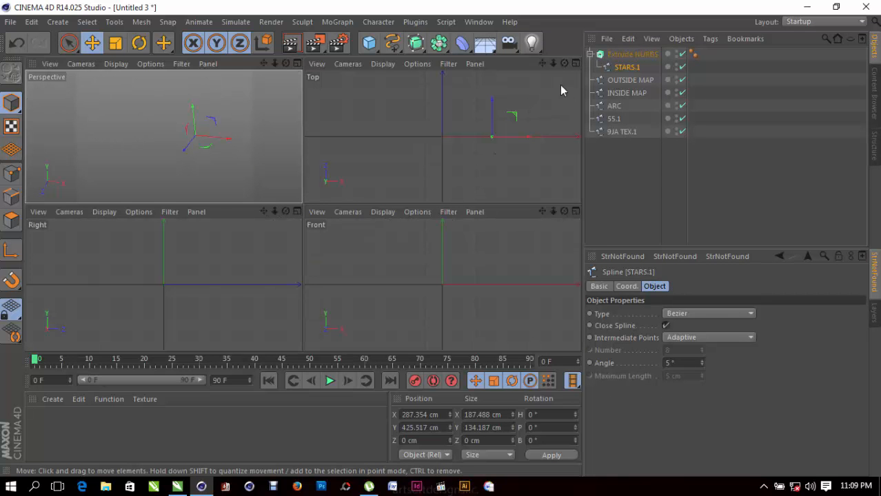
pyautogui.click(523, 139)
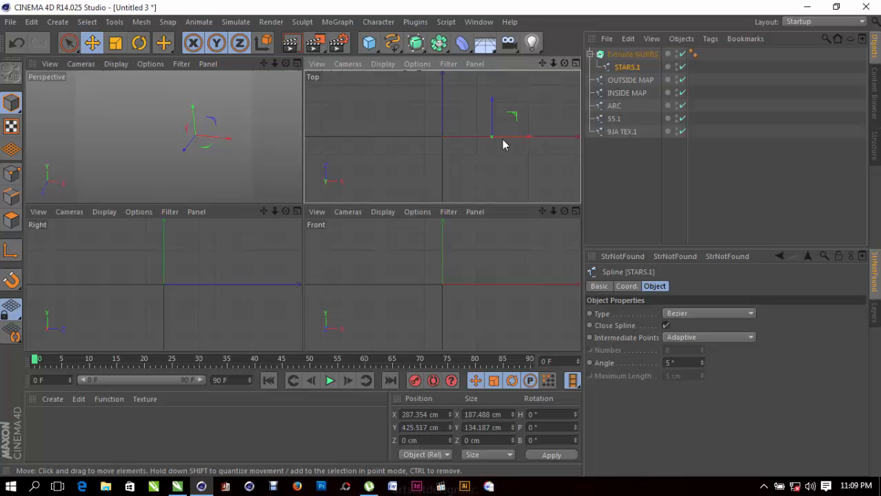
pyautogui.moveTo(525, 137); pyautogui.dragTo(421, 133)
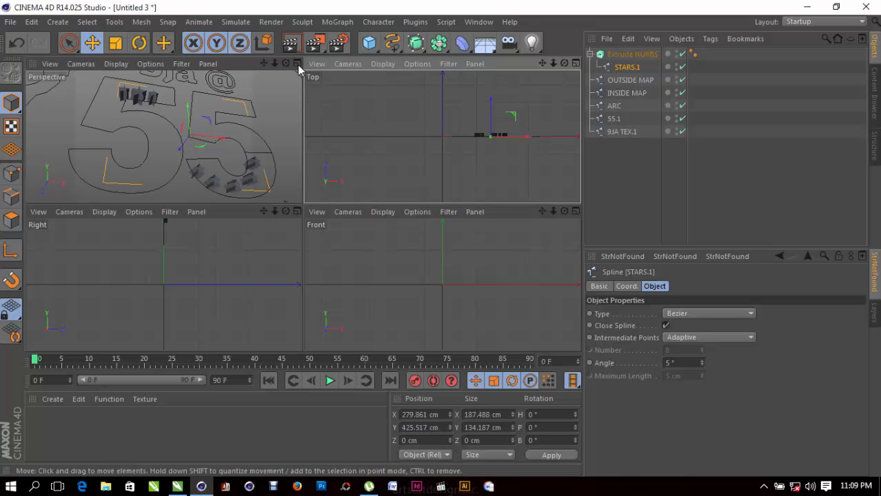
pyautogui.click(297, 64)
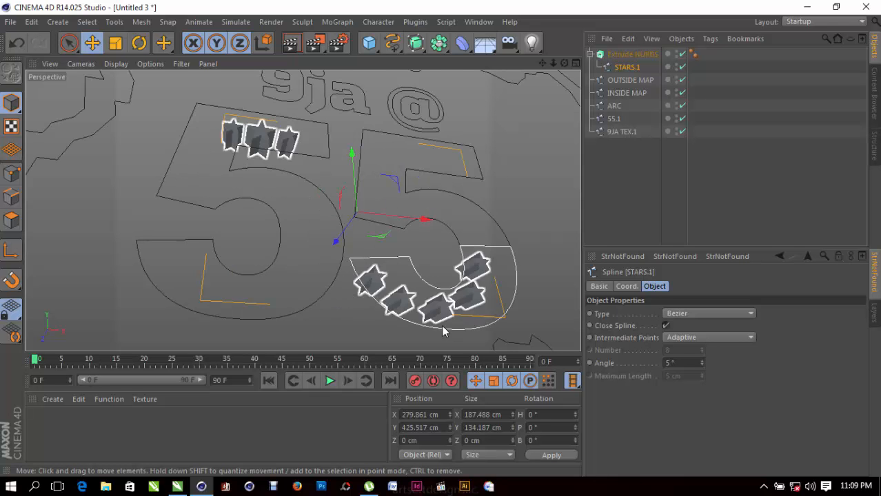
pyautogui.scroll(3, 443, 332)
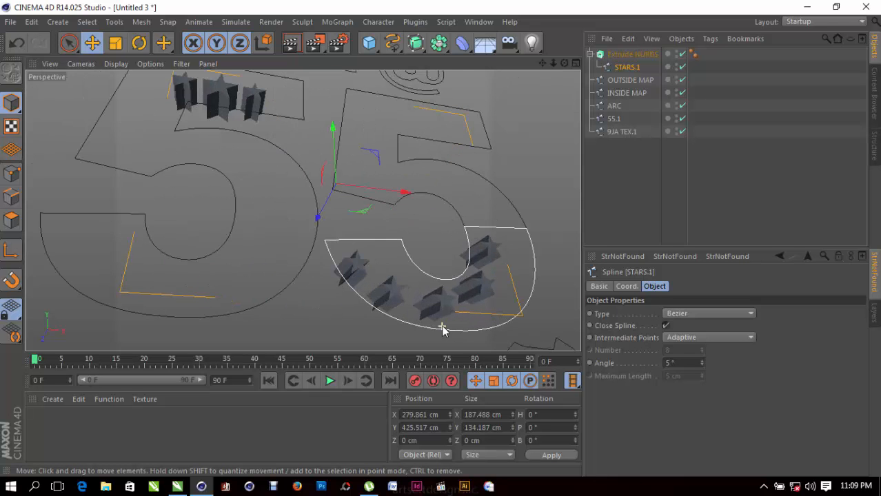
# Wrap the OUTSIDE MAP spline in its own Extrude NURBS and collapse both extrusion hierarchies
pyautogui.click(591, 54)
pyautogui.click(610, 68)
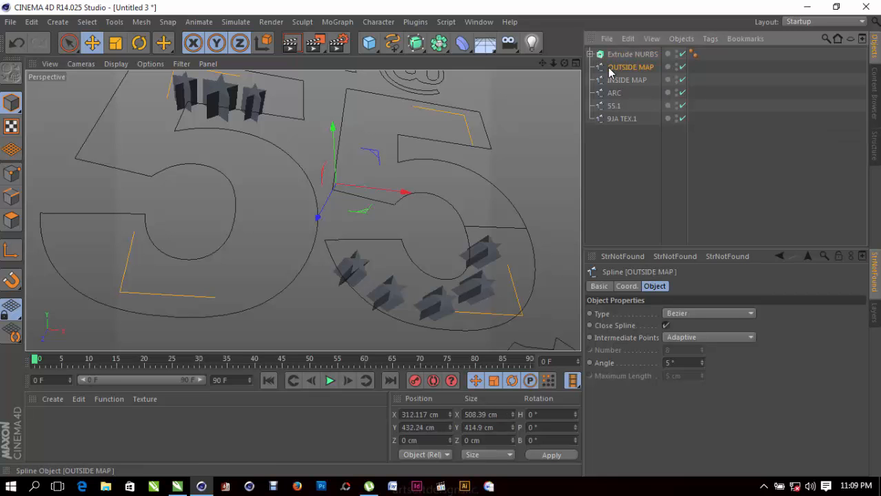
pyautogui.click(423, 51)
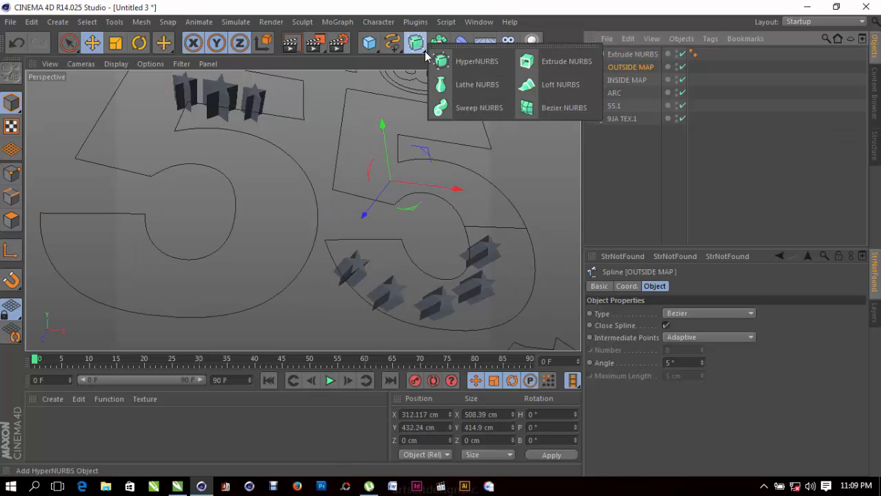
pyautogui.keyDown('alt'); pyautogui.click(543, 62); pyautogui.keyUp('alt')
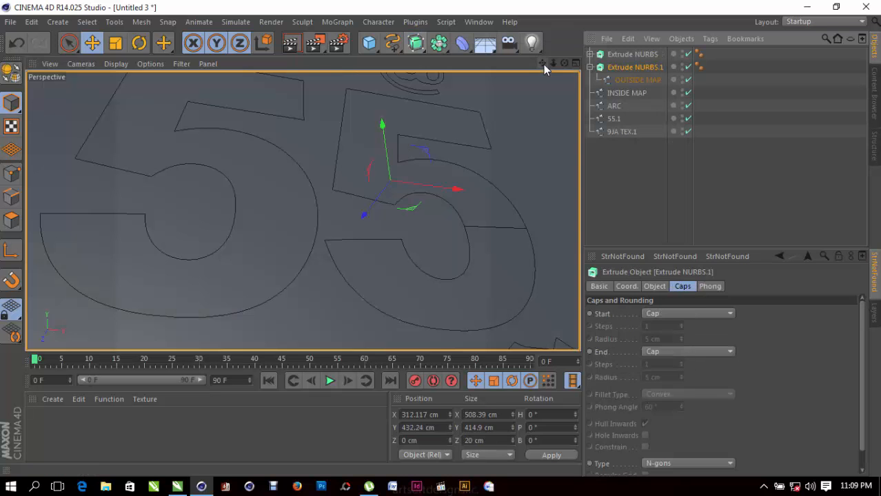
pyautogui.click(590, 67)
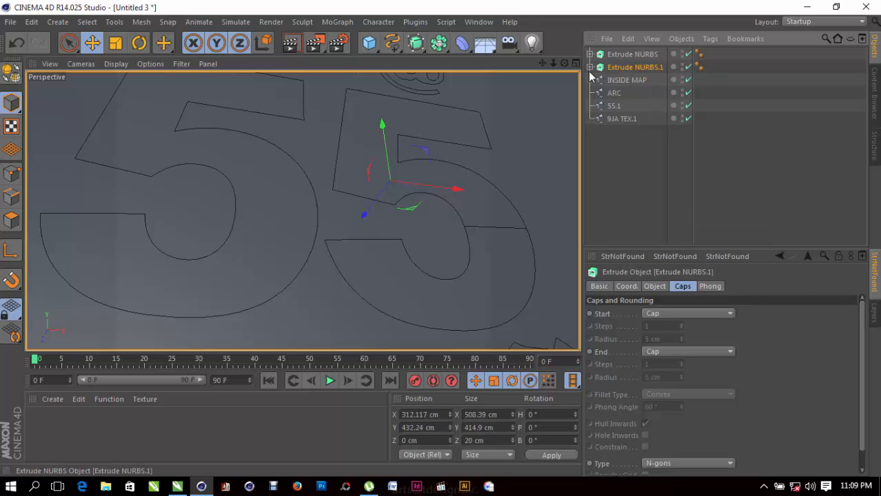
pyautogui.scroll(-6, 543, 89)
pyautogui.scroll(-2, 554, 90)
# Wrap the INSIDE MAP and ARC splines each in their own Extrude NURBS
pyautogui.moveTo(564, 66); pyautogui.dragTo(562, 67)
pyautogui.click(627, 80)
pyautogui.keyDown('alt'); pyautogui.moveTo(416, 43); pyautogui.dragTo(536, 68); pyautogui.keyUp('alt')
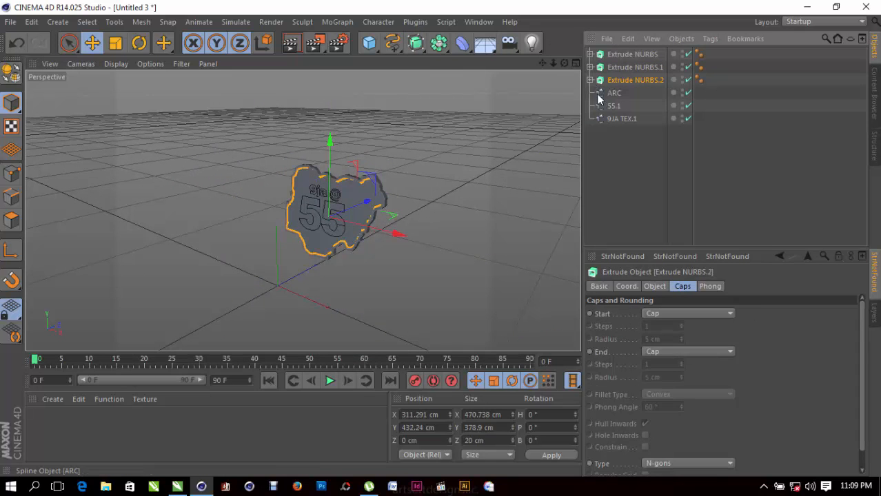
pyautogui.click(610, 92)
pyautogui.keyDown('alt'); pyautogui.moveTo(417, 42); pyautogui.dragTo(537, 61); pyautogui.keyUp('alt')
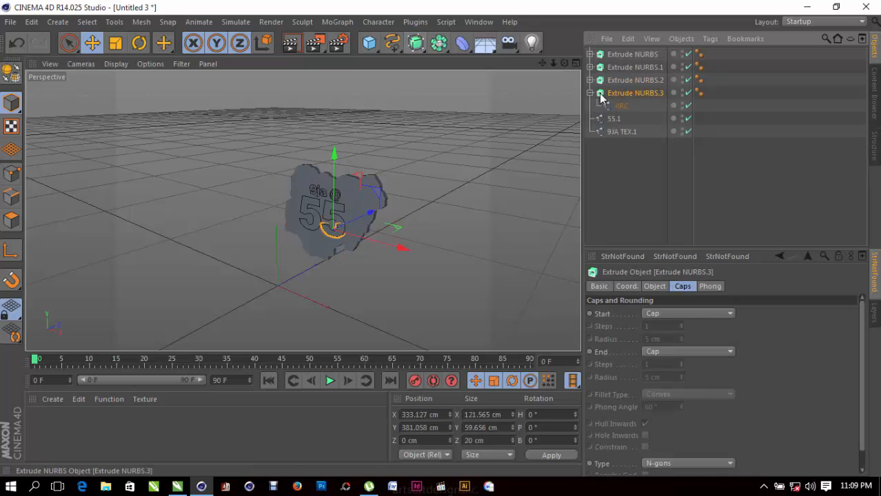
# Wrap the 55 and 9JA text splines each in their own Extrude NURBS and collapse the open hierarchies
pyautogui.click(612, 119)
pyautogui.keyDown('alt'); pyautogui.moveTo(416, 43); pyautogui.dragTo(551, 62); pyautogui.keyUp('alt')
pyautogui.click(613, 144)
pyautogui.keyDown('alt'); pyautogui.moveTo(416, 43); pyautogui.dragTo(541, 61); pyautogui.keyUp('alt')
pyautogui.click(590, 144)
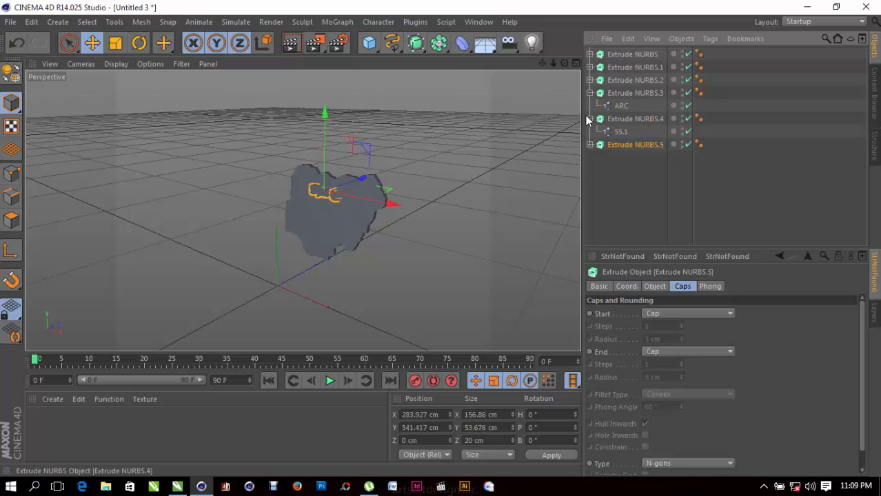
pyautogui.click(590, 118)
pyautogui.click(589, 93)
# Move the outside map extrusion back along the Z axis to about 17 cm
pyautogui.scroll(5, 389, 217)
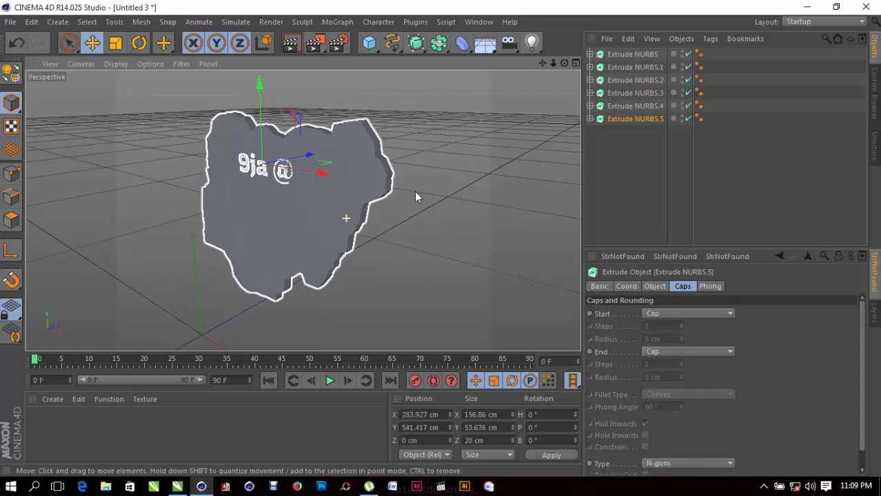
pyautogui.click(523, 160)
pyautogui.click(355, 137)
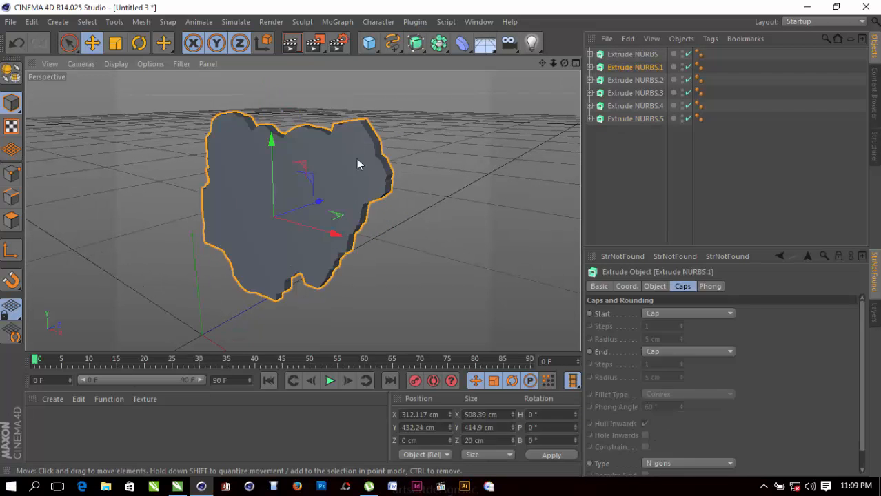
pyautogui.moveTo(319, 203); pyautogui.dragTo(326, 206)
# Switch to CorelDRAW to check the flat map artwork for reference, and return to Cinema 4D
pyautogui.hotkey('alt', 'Tab')
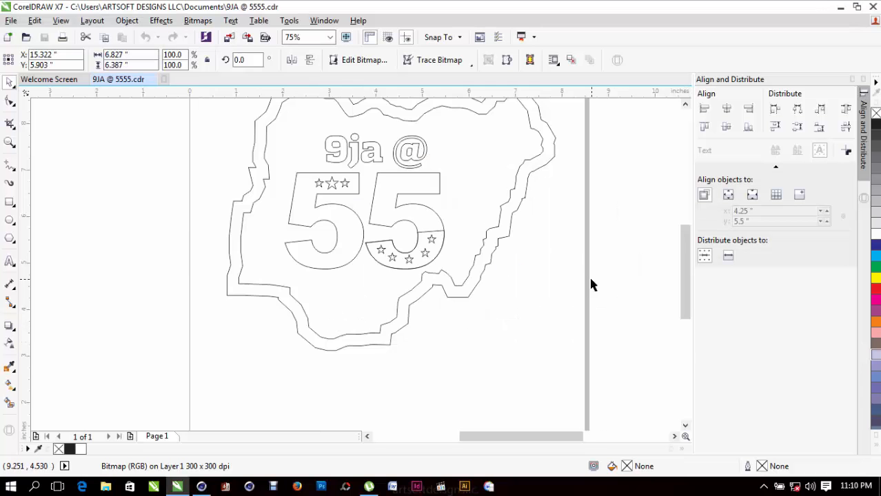
pyautogui.scroll(-3, 586, 262)
pyautogui.press('z')
pyautogui.moveTo(595, 271); pyautogui.dragTo(637, 299)
pyautogui.hotkey('alt', 'Tab')
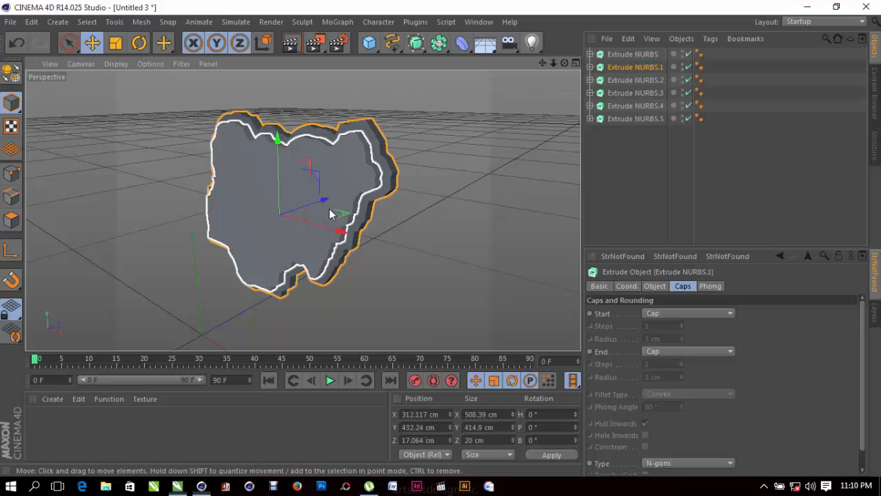
# Move the arc, 55 and 9ja text extrusions together forward along the Z axis to about -16.8 cm
pyautogui.moveTo(631, 134); pyautogui.dragTo(599, 92)
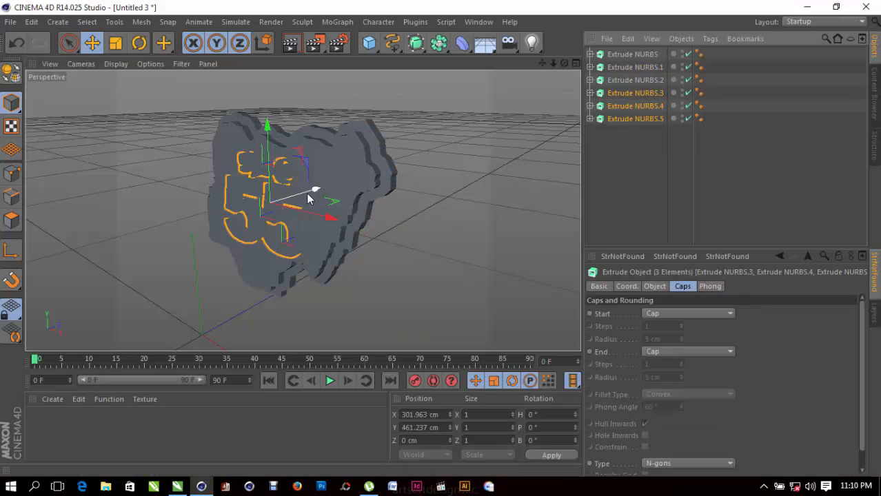
pyautogui.moveTo(312, 188); pyautogui.dragTo(309, 193)
pyautogui.moveTo(309, 195); pyautogui.dragTo(309, 194)
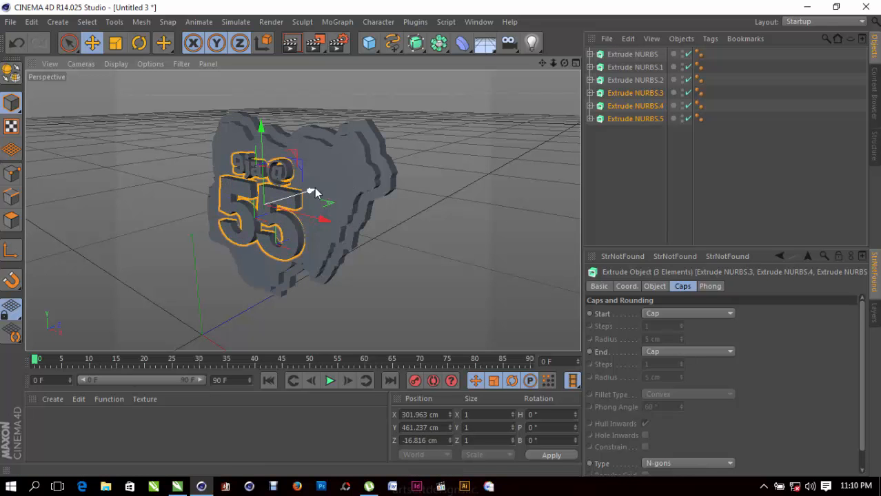
# Move the arc extrusion on the second 5 further forward along the Z axis to about -27.7 cm
pyautogui.scroll(6, 302, 239)
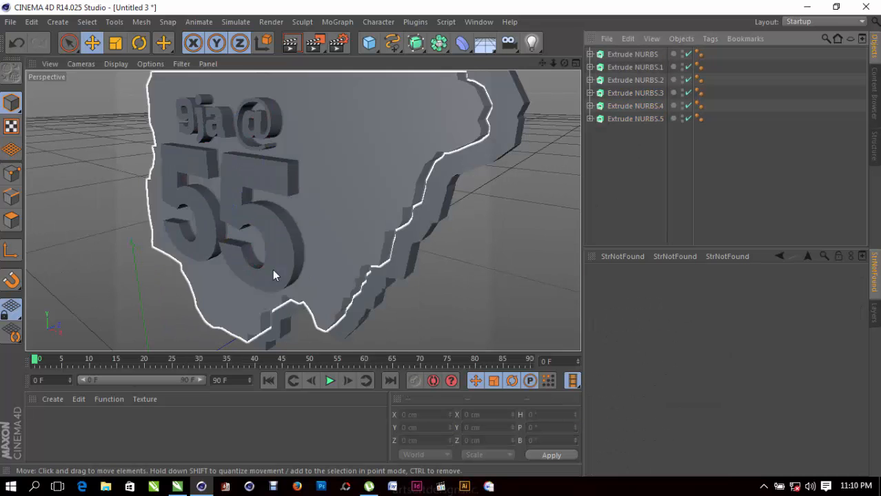
pyautogui.click(280, 265)
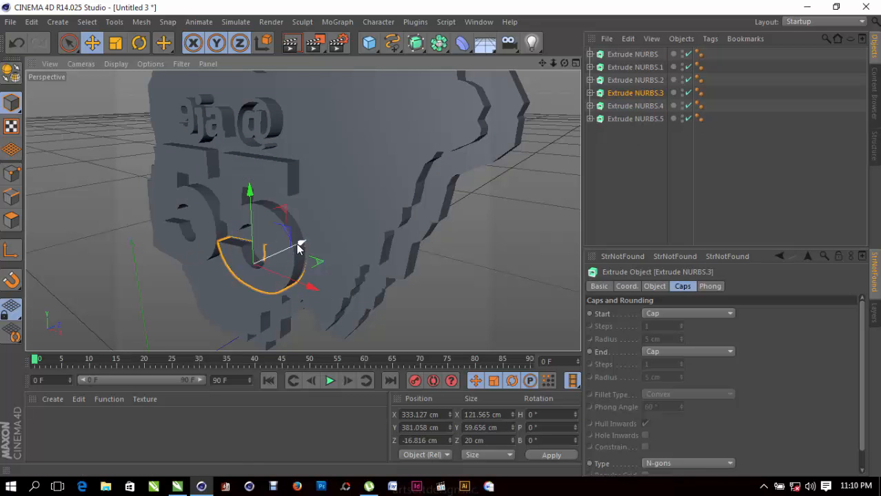
pyautogui.moveTo(301, 246); pyautogui.dragTo(296, 251)
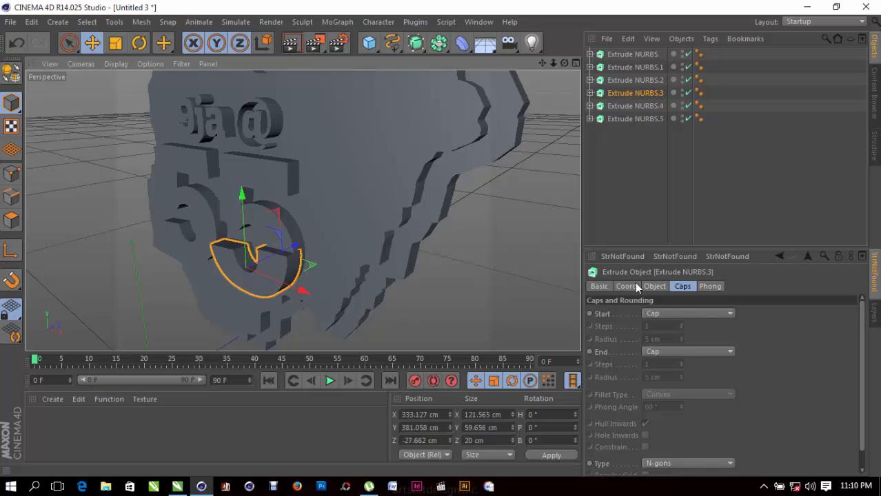
# Set the Z scale of the arc extrusion to 0.65
pyautogui.click(600, 287)
pyautogui.click(625, 287)
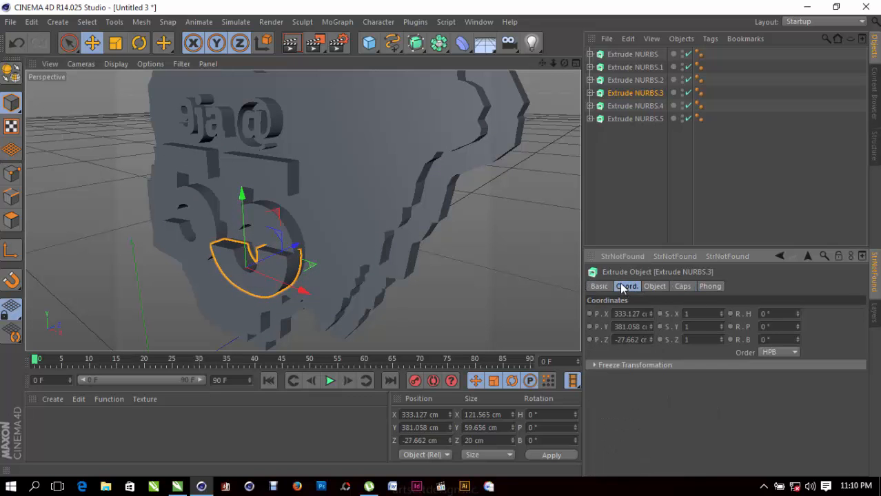
pyautogui.moveTo(721, 340); pyautogui.dragTo(721, 364)
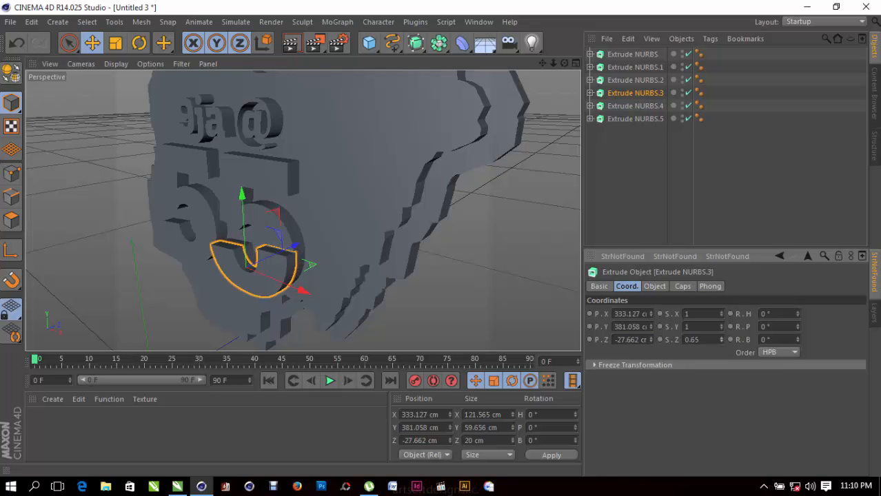
# Find the stars extrusion among the Extrude NURBS objects and move it forward along the Z axis to about -43.1 cm
pyautogui.click(617, 69)
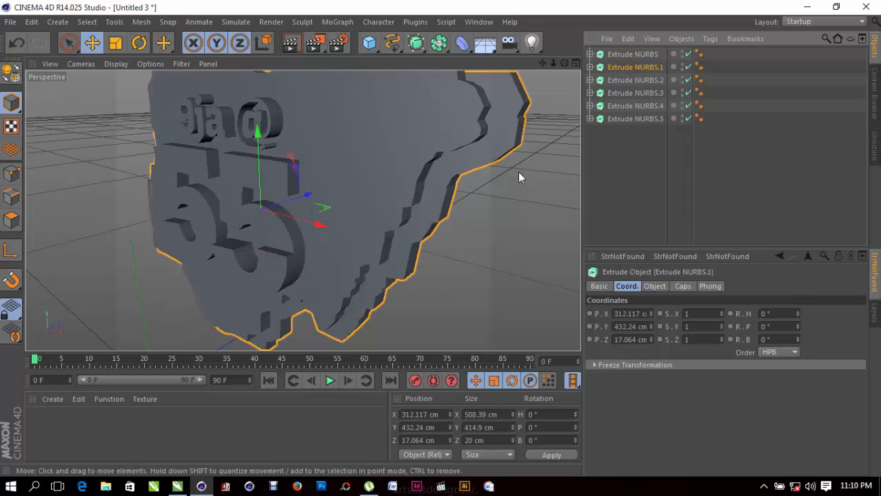
pyautogui.click(603, 120)
pyautogui.click(612, 105)
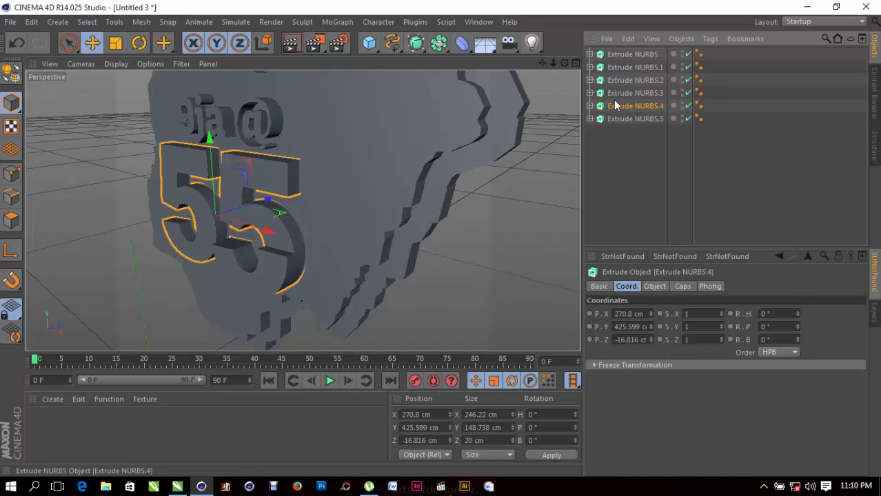
pyautogui.click(615, 92)
pyautogui.click(617, 81)
pyautogui.click(617, 72)
pyautogui.scroll(-2, 390, 172)
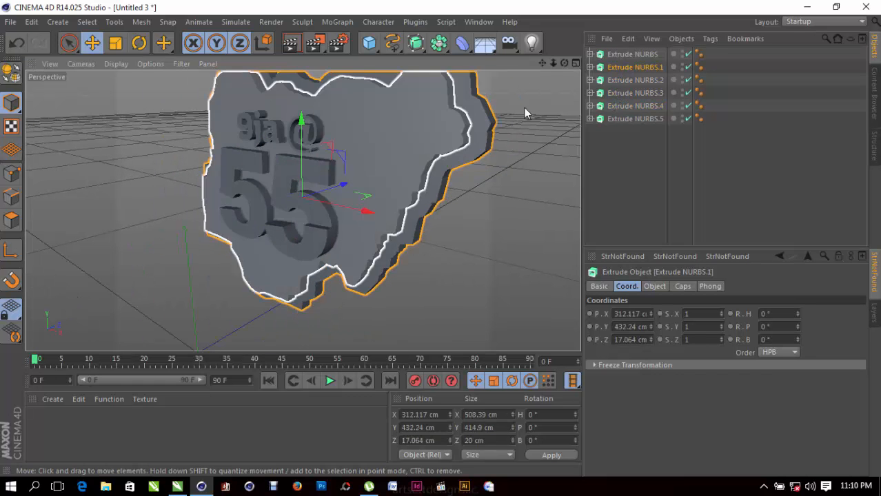
pyautogui.click(632, 53)
pyautogui.moveTo(251, 322); pyautogui.dragTo(238, 327)
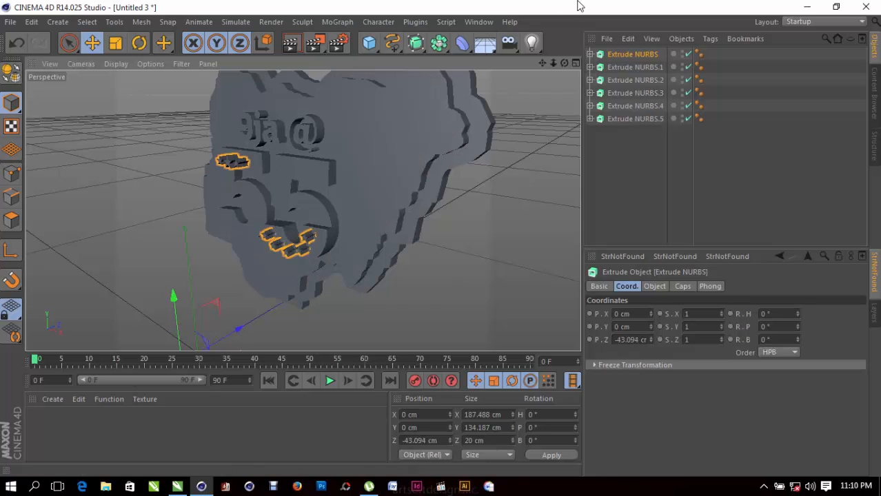
pyautogui.scroll(6, 292, 322)
pyautogui.scroll(-2, 279, 307)
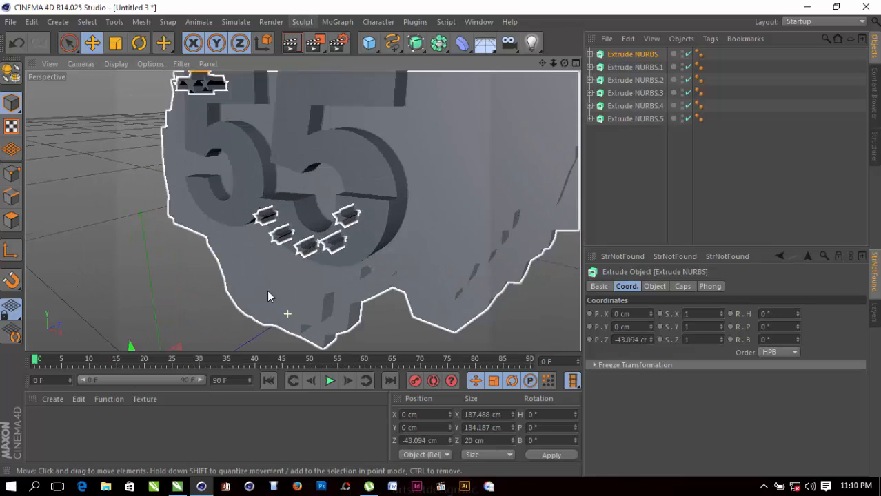
# Move the stars extrusion back along the Z axis to about -36.2 cm
pyautogui.scroll(-3, 277, 306)
pyautogui.scroll(-2, 232, 343)
pyautogui.moveTo(234, 348); pyautogui.dragTo(237, 344)
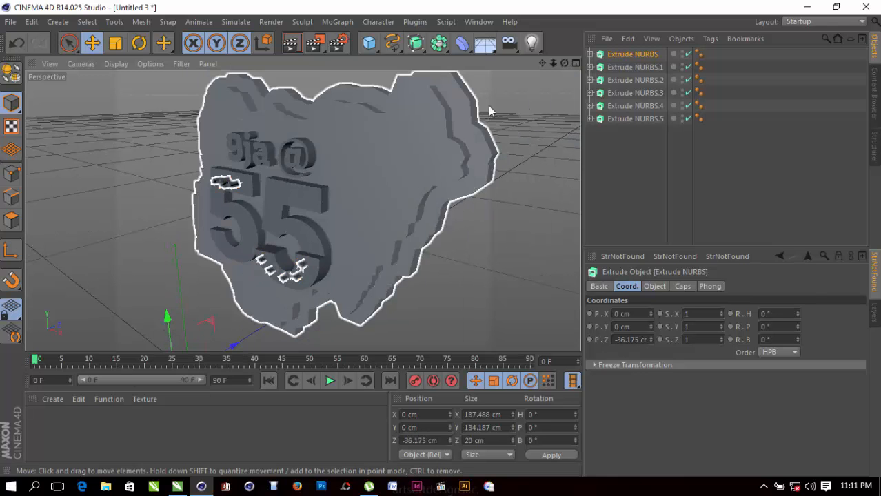
# Check the reference artwork in CorelDRAW, and back in Cinema 4D set the Z extrusion movement of all six Extrude NURBS objects to 55 cm
pyautogui.moveTo(564, 62); pyautogui.dragTo(302, 211)
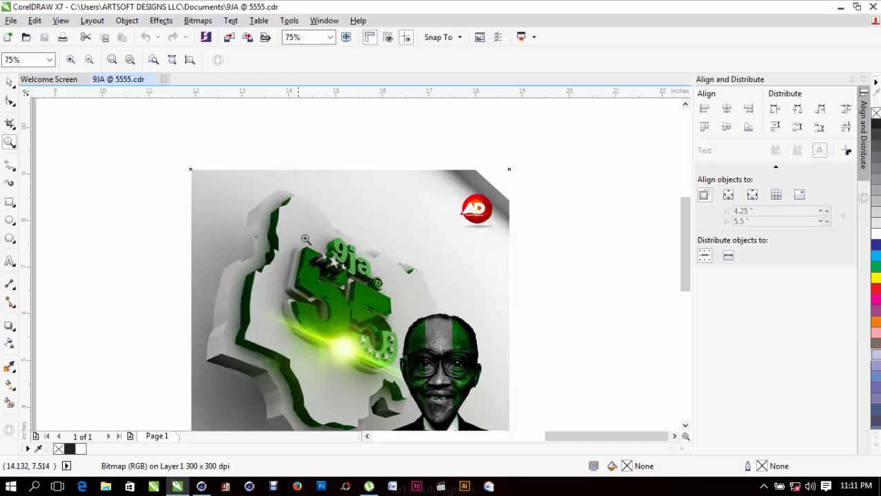
pyautogui.hotkey('alt', 'Tab')
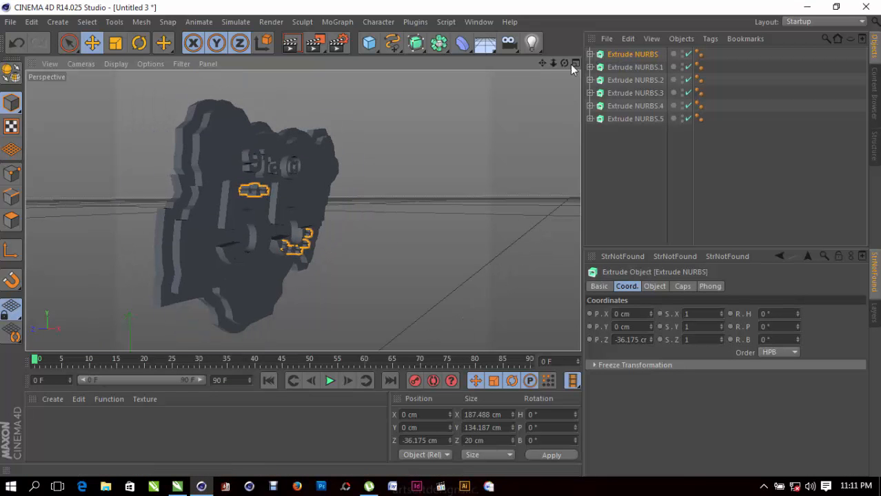
pyautogui.moveTo(564, 63); pyautogui.dragTo(302, 210)
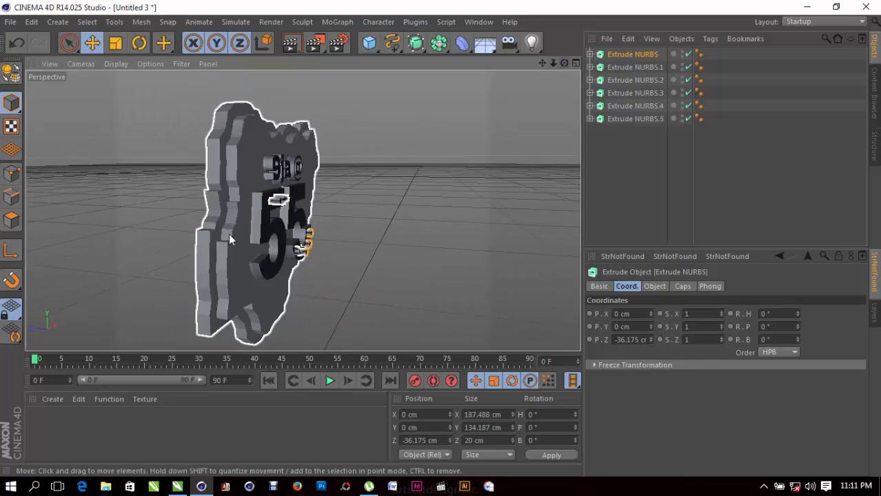
pyautogui.hotkey('ctrl', 'a')
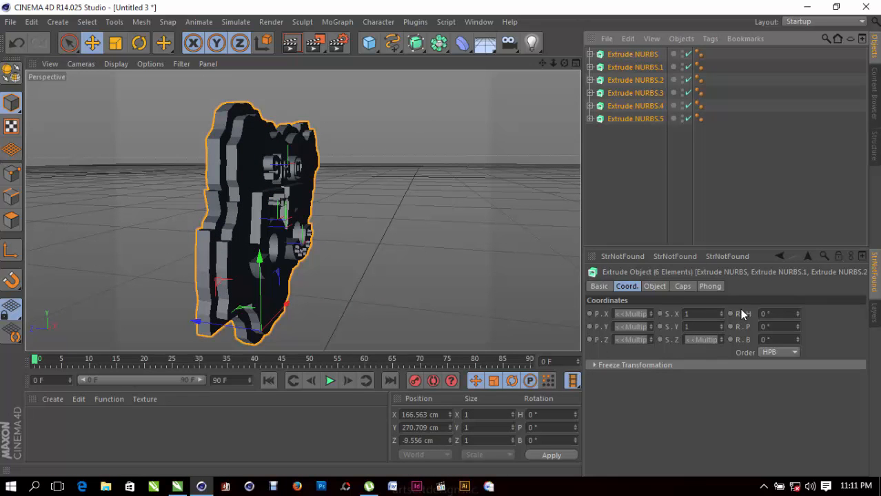
pyautogui.click(606, 286)
pyautogui.click(625, 289)
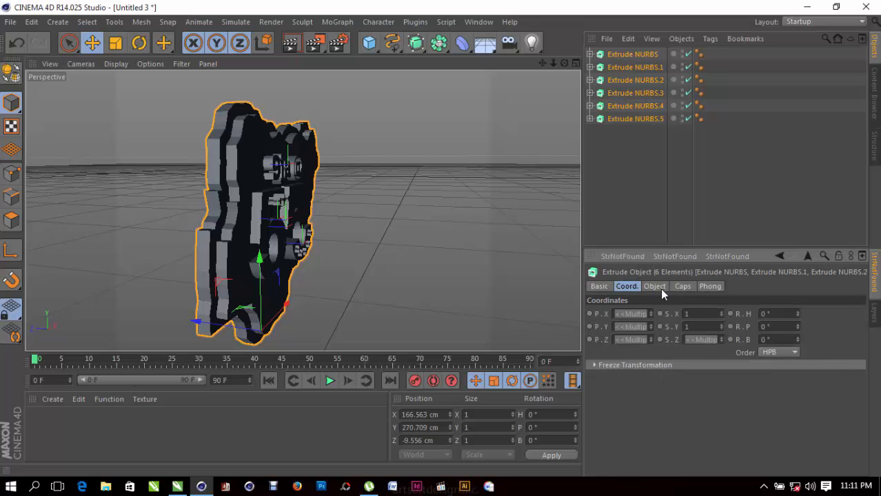
pyautogui.click(652, 286)
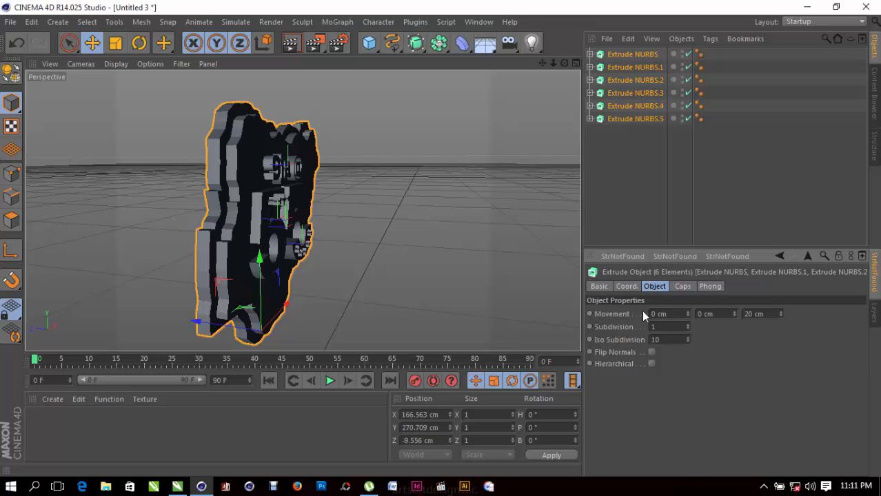
pyautogui.moveTo(777, 309); pyautogui.dragTo(781, 284)
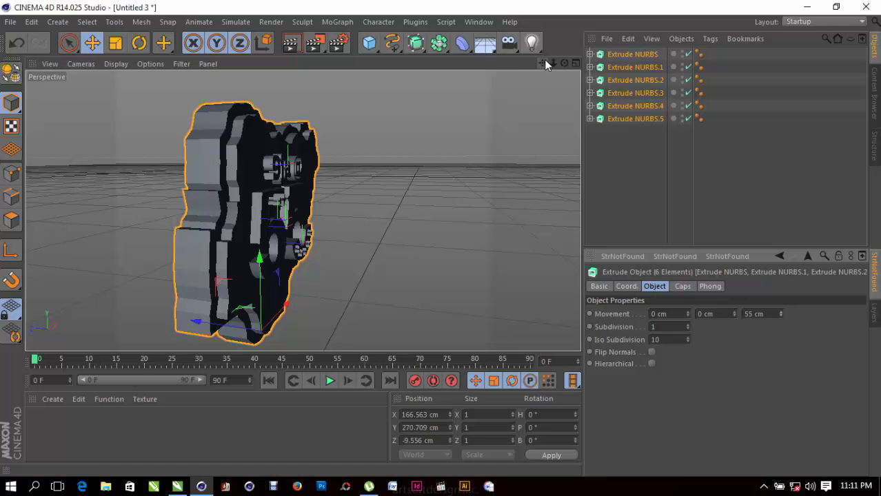
pyautogui.moveTo(563, 63)
pyautogui.mouseDown()
pyautogui.moveTo(583, 111)
pyautogui.moveTo(564, 63)
pyautogui.mouseUp()
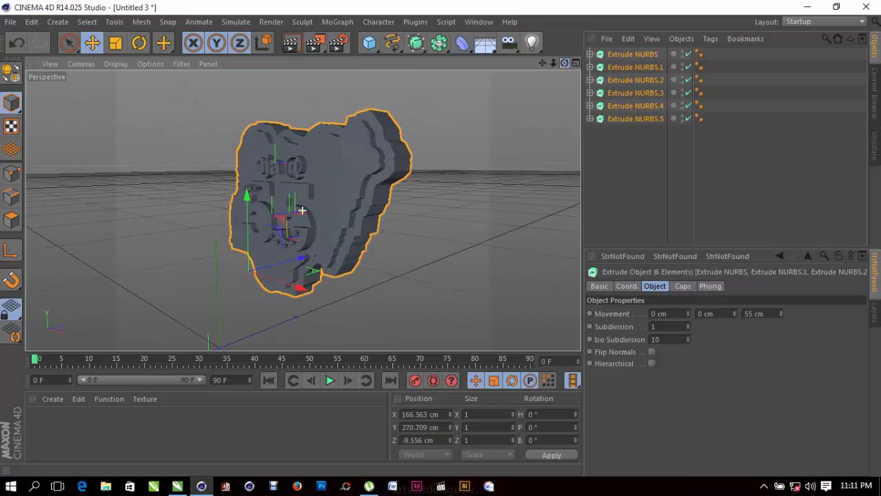
pyautogui.click(633, 125)
pyautogui.moveTo(609, 92); pyautogui.dragTo(610, 94)
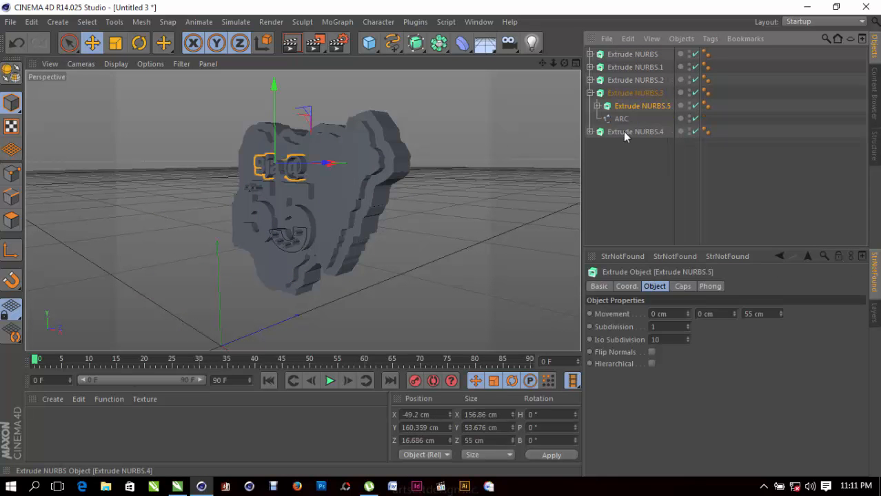
pyautogui.hotkey('ctrl', 'z')
# Move the 55 text extrusion further forward along the Z axis to about -25.5 cm
pyautogui.moveTo(662, 153); pyautogui.dragTo(605, 104)
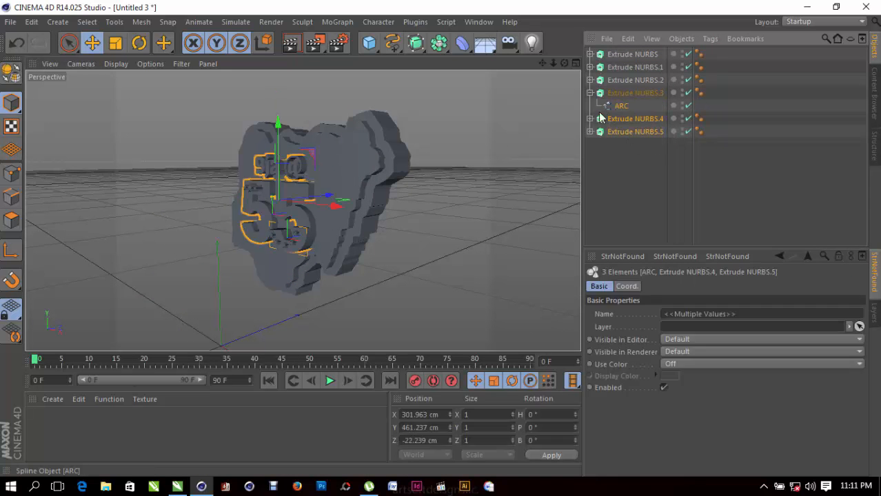
pyautogui.click(590, 92)
pyautogui.moveTo(331, 206); pyautogui.dragTo(329, 201)
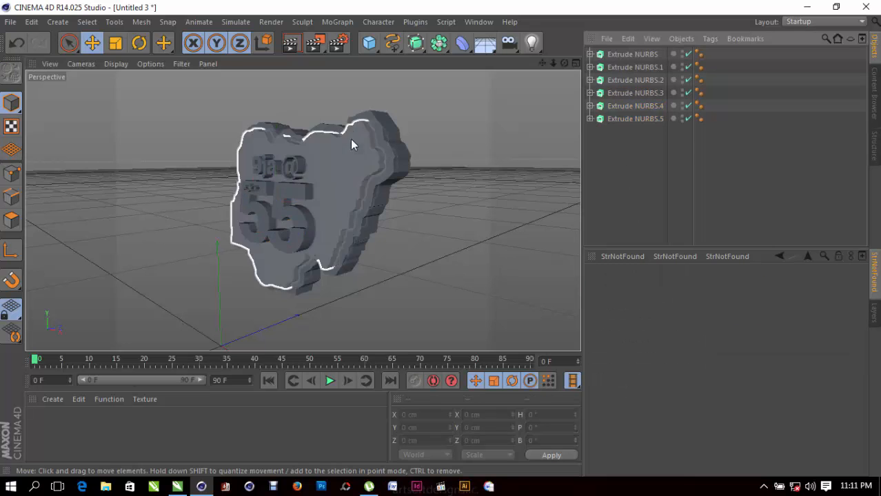
# Move the larger back map extrusion away from the front map along the Z axis to about 23.6 cm
pyautogui.click(370, 169)
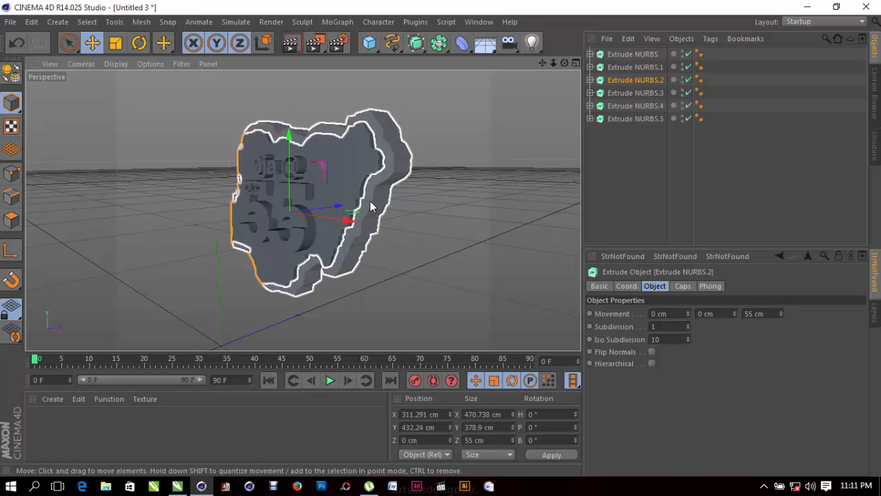
pyautogui.click(378, 191)
pyautogui.moveTo(343, 206); pyautogui.dragTo(344, 211)
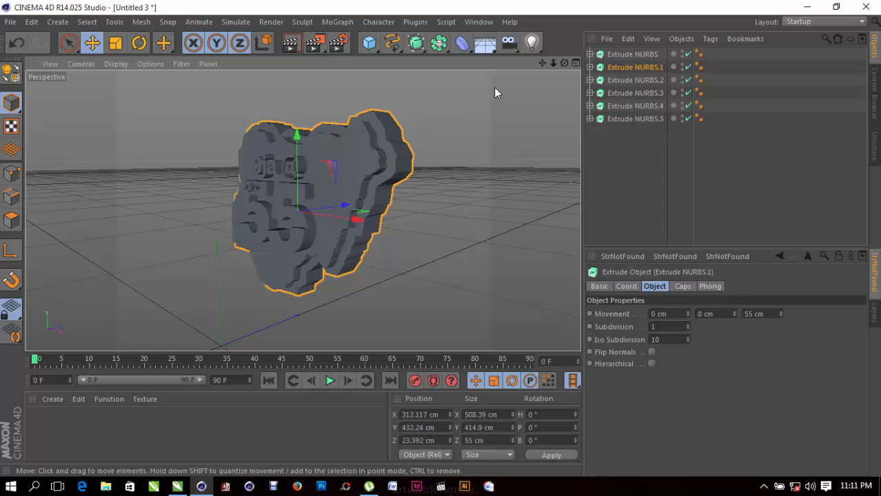
# Give the start of the back map extrusion a Fillet Cap with 2 steps and a 1 cm radius
pyautogui.moveTo(564, 64); pyautogui.dragTo(302, 210)
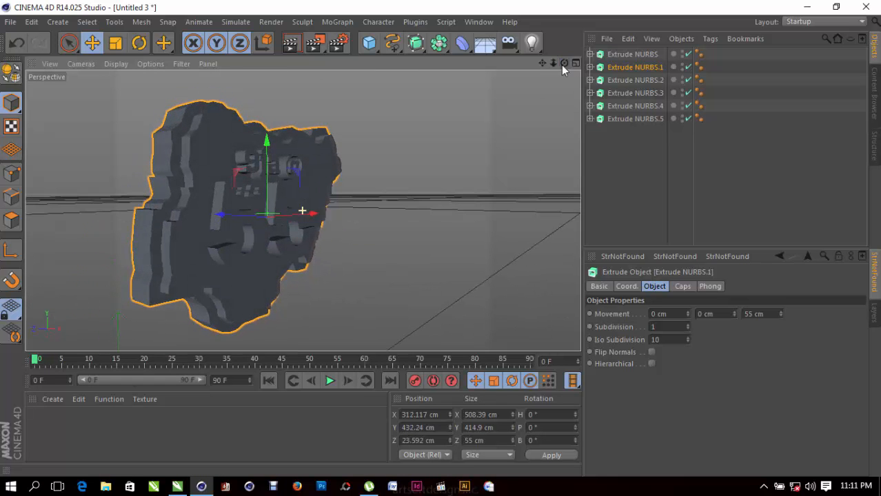
pyautogui.click(636, 57)
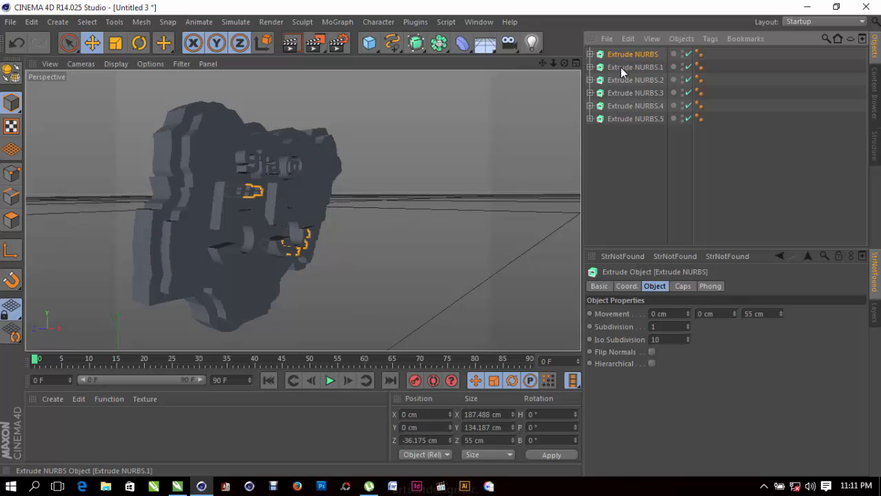
pyautogui.click(624, 67)
pyautogui.click(683, 287)
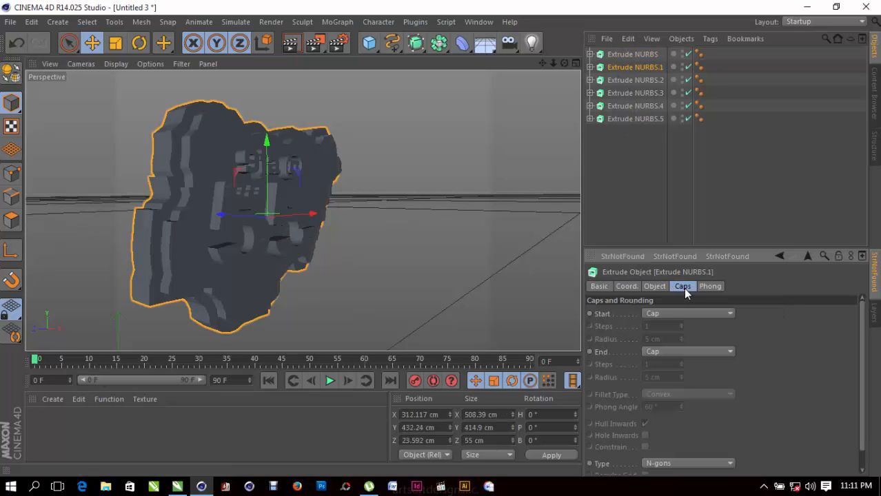
pyautogui.click(680, 312)
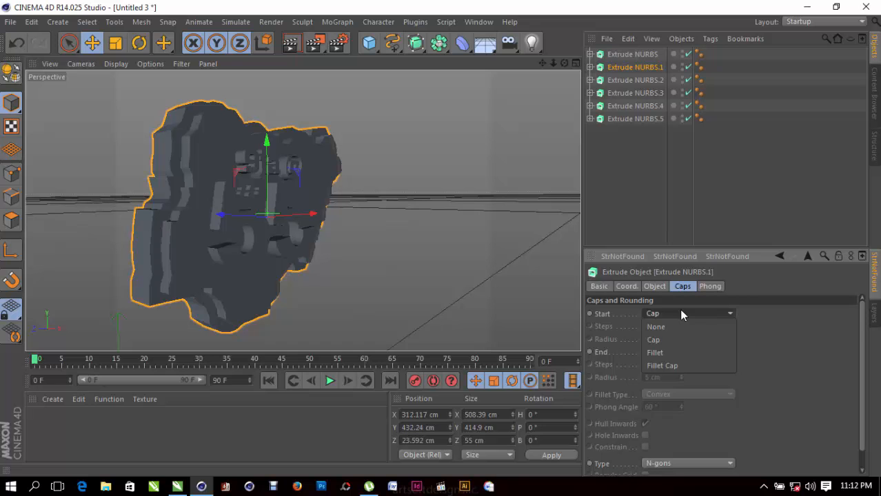
pyautogui.click(666, 364)
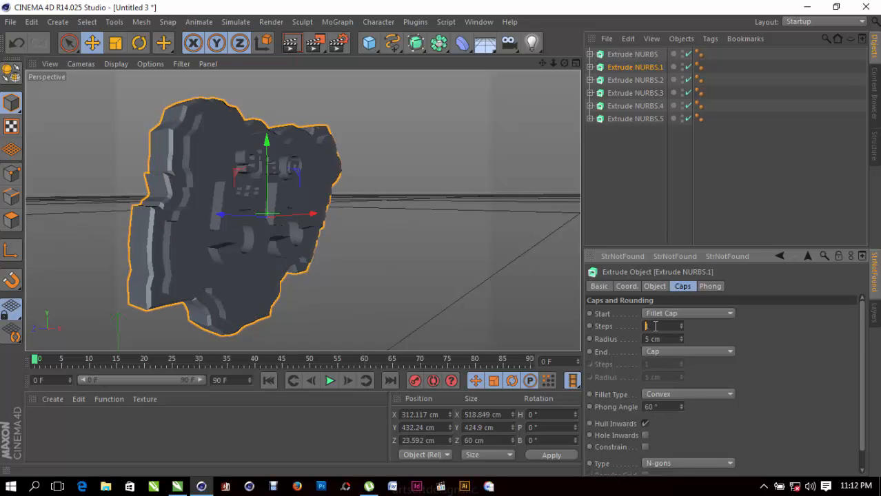
pyautogui.write('1')
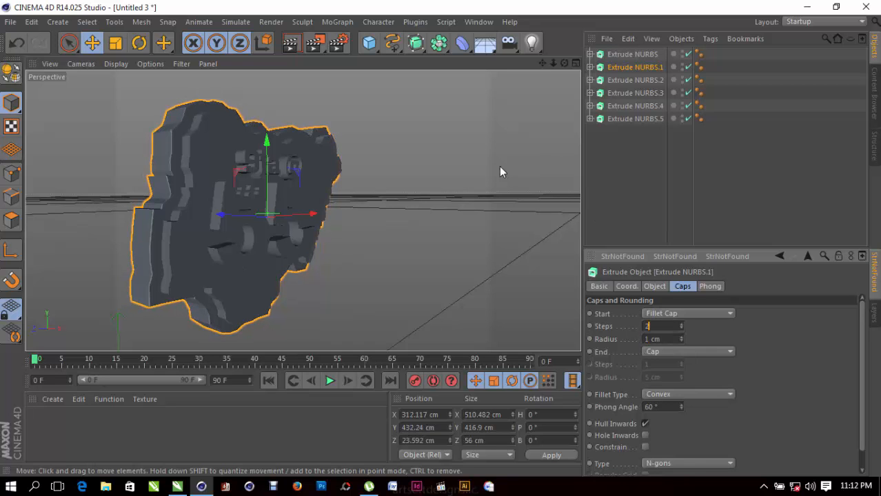
pyautogui.click(615, 80)
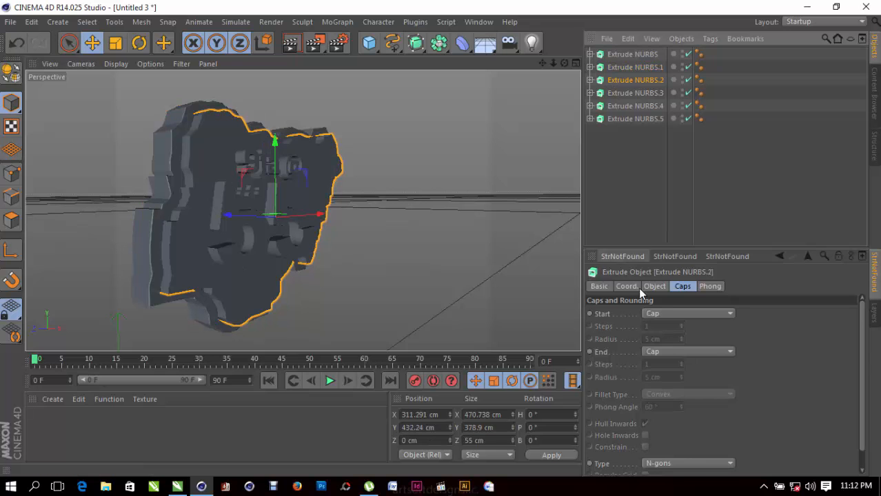
pyautogui.click(662, 315)
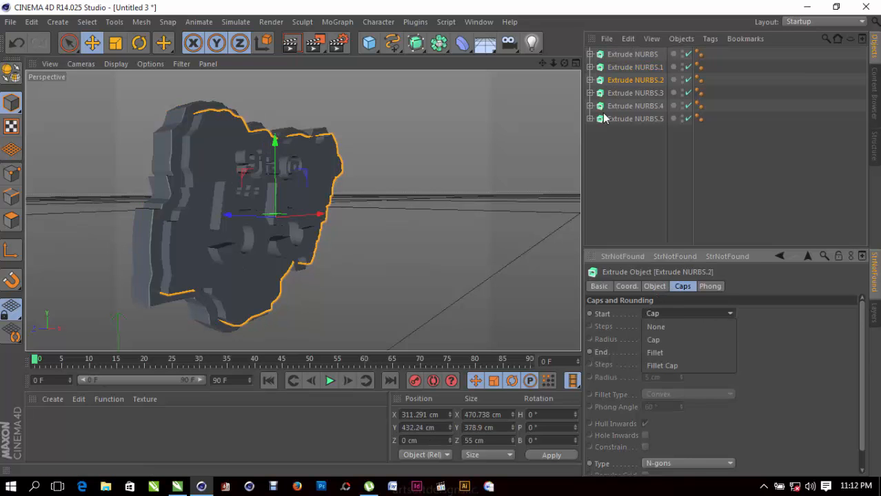
pyautogui.click(626, 67)
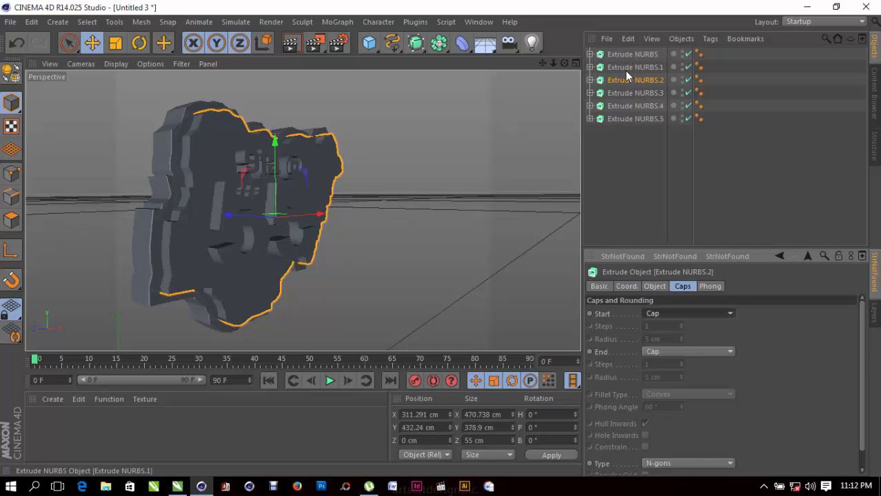
pyautogui.click(611, 149)
# Give the end of the back map extrusion a Fillet Cap with 2 steps and a 1 cm radius
pyautogui.click(627, 67)
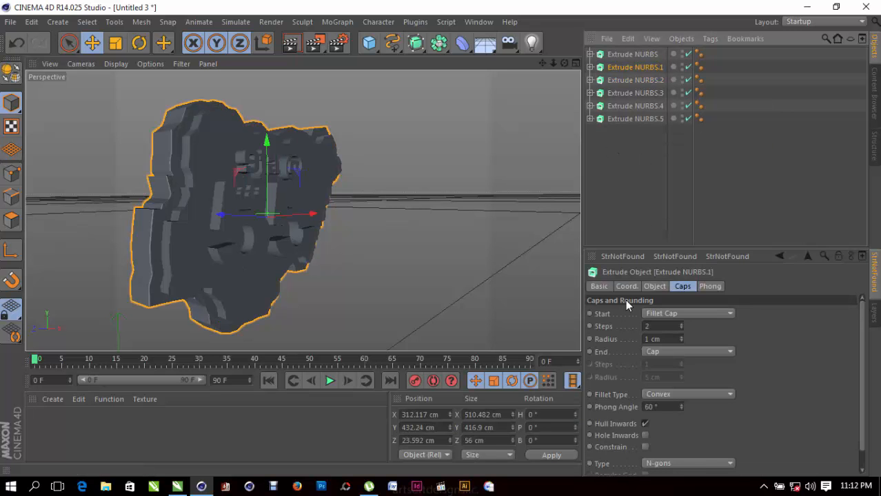
pyautogui.click(660, 352)
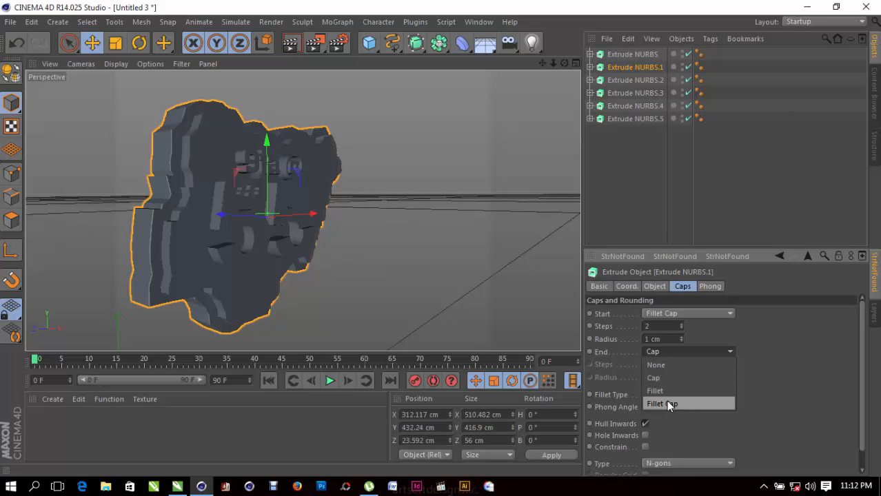
pyautogui.click(666, 404)
pyautogui.click(648, 364)
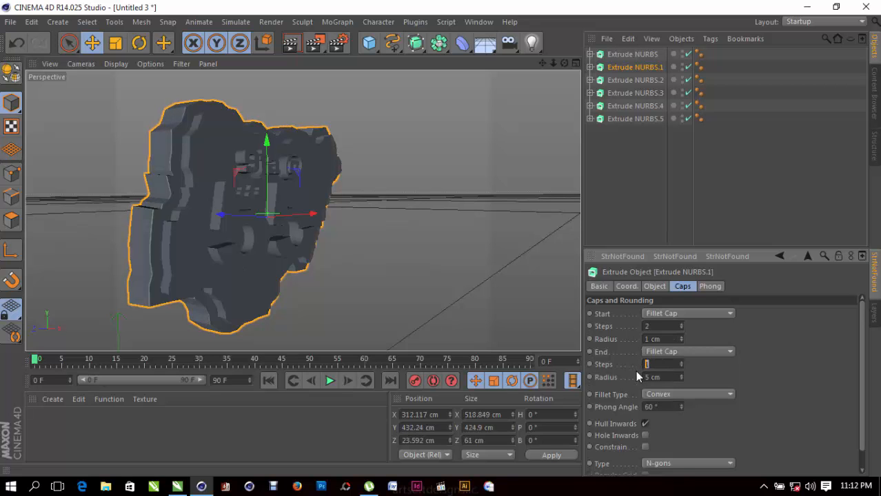
pyautogui.write('2')
pyautogui.click(652, 377)
pyautogui.write('1')
pyautogui.click(619, 127)
# Give the start of the front map extrusion a Fillet Cap with 2 steps and a 1 cm radius
pyautogui.click(617, 80)
pyautogui.click(662, 313)
pyautogui.click(658, 365)
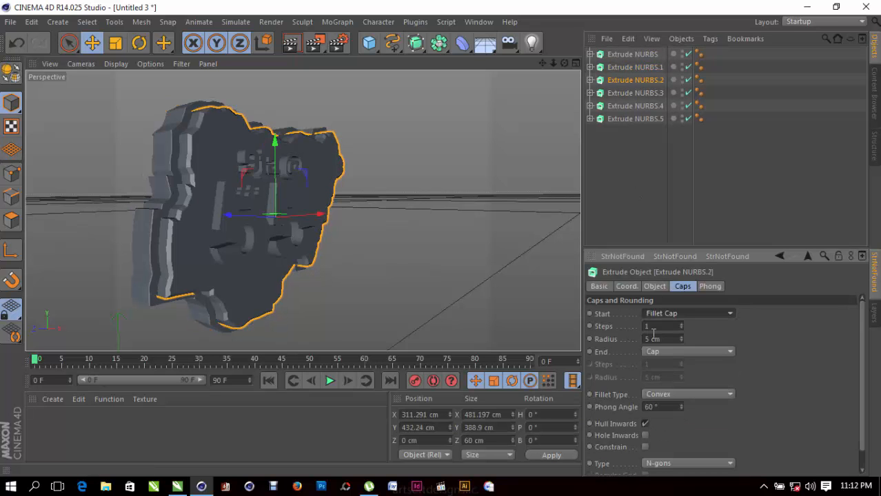
pyautogui.click(647, 326)
pyautogui.write('2')
pyautogui.press('Tab')
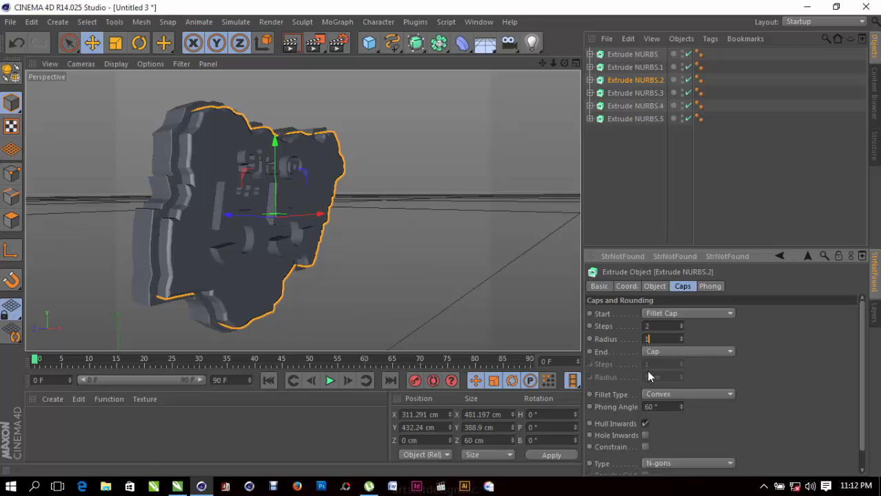
# Set the end of the front map extrusion to Fillet Cap with 2 steps
pyautogui.click(664, 351)
pyautogui.click(659, 402)
pyautogui.click(650, 364)
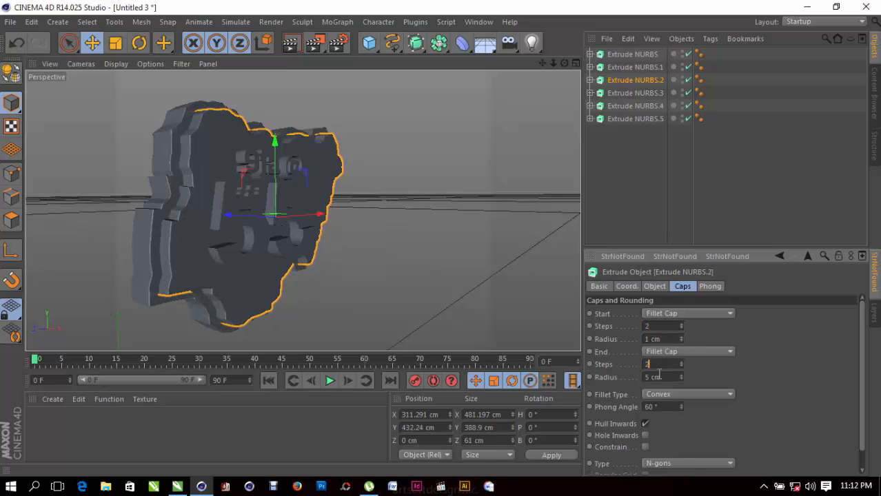
# Give the start of the arc extrusion a Fillet Cap with a 1 cm radius and 2 steps
pyautogui.click(629, 94)
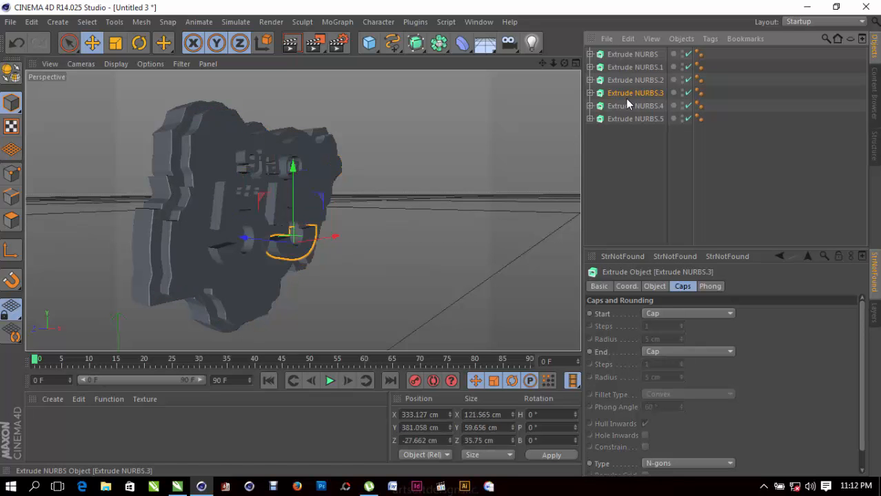
pyautogui.click(653, 314)
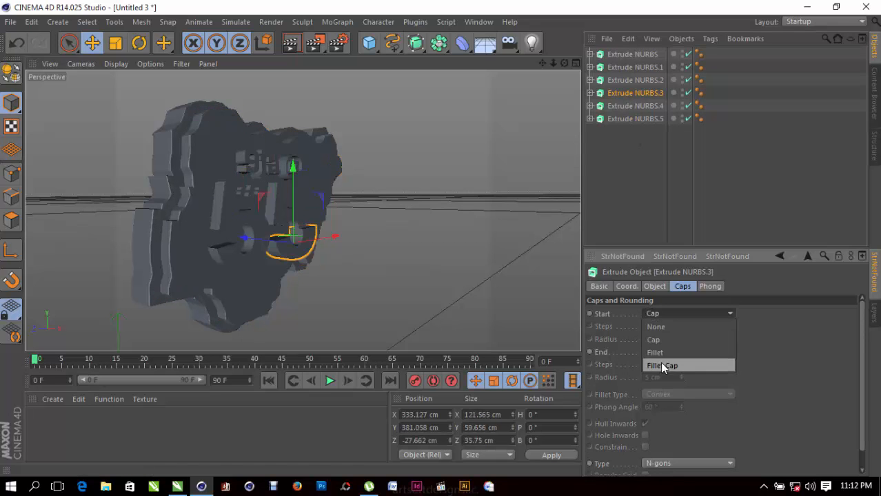
pyautogui.click(659, 364)
pyautogui.moveTo(661, 341); pyautogui.dragTo(611, 342)
pyautogui.write('1')
pyautogui.click(649, 325)
pyautogui.write('2')
# Give the end of the arc extrusion a Fillet Cap with 2 steps and a 1 cm radius
pyautogui.click(671, 353)
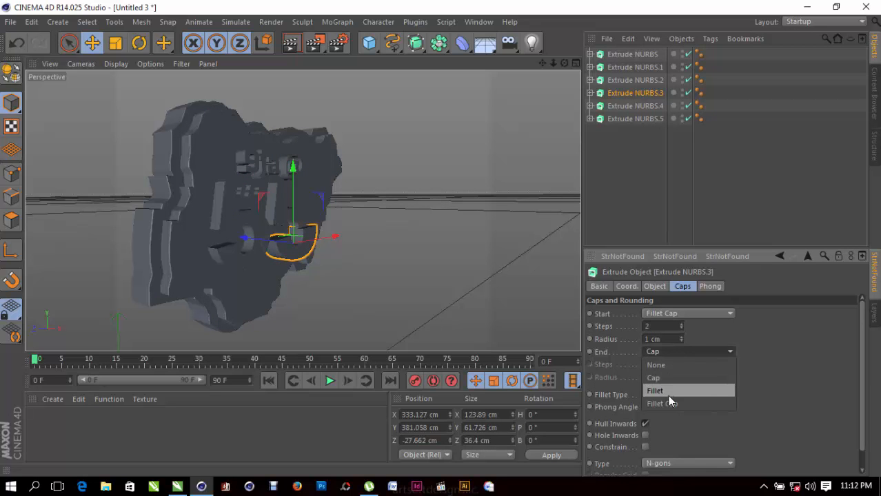
pyautogui.click(666, 400)
pyautogui.doubleClick(663, 366)
pyautogui.write('2')
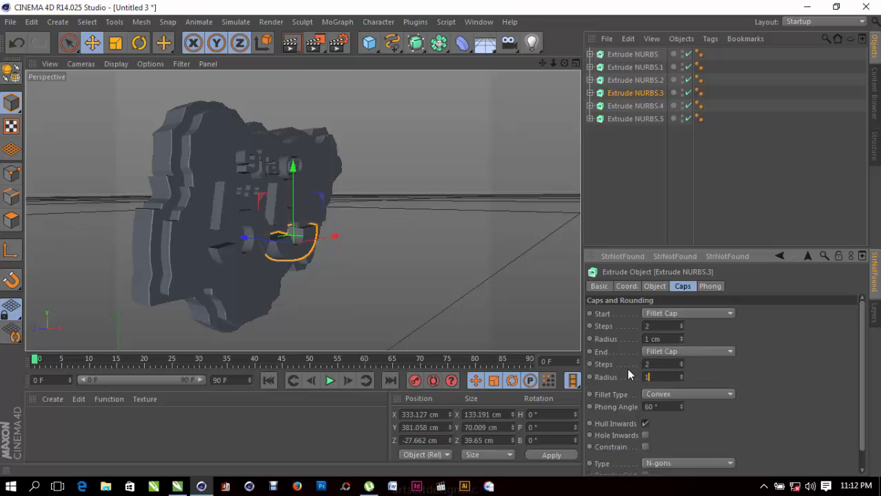
pyautogui.write('1')
pyautogui.press('Return')
# Give the start of the "55" extrusion a Fillet Cap with 2 steps and a 1 cm radius
pyautogui.click(632, 107)
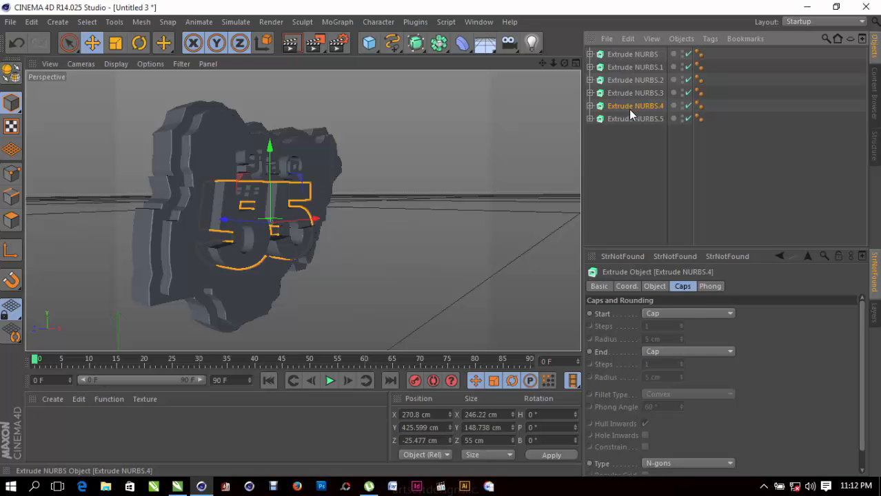
pyautogui.click(660, 314)
pyautogui.click(660, 365)
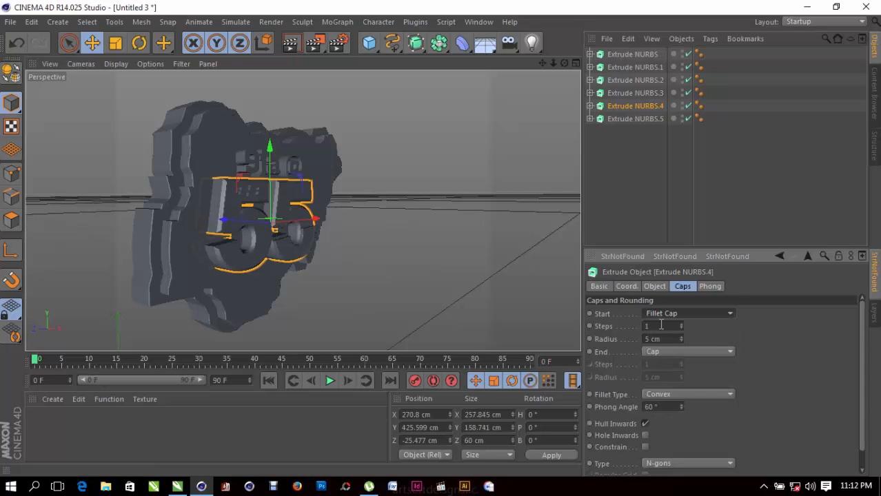
pyautogui.doubleClick(661, 326)
pyautogui.write('2')
# Set the end of the "55" extrusion to Fillet Cap with 2 steps and a 1 cm radius
pyautogui.click(662, 351)
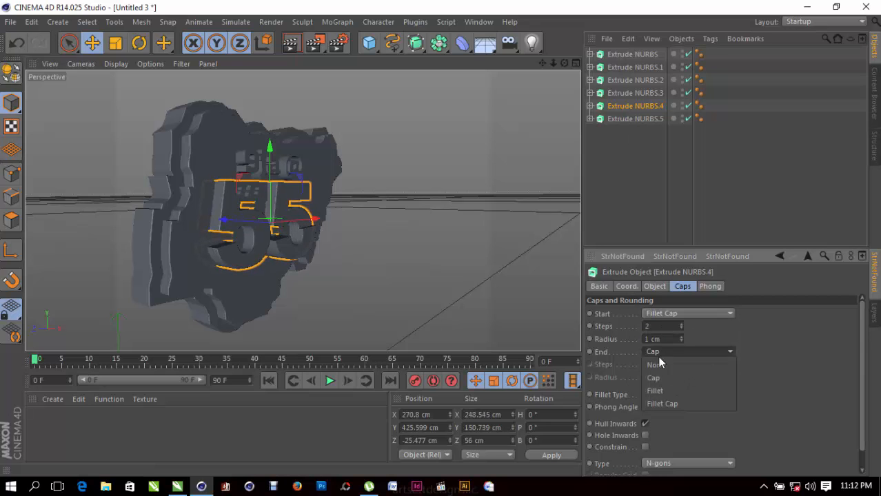
pyautogui.click(660, 402)
pyautogui.doubleClick(662, 365)
pyautogui.write('2100')
pyautogui.press('Return')
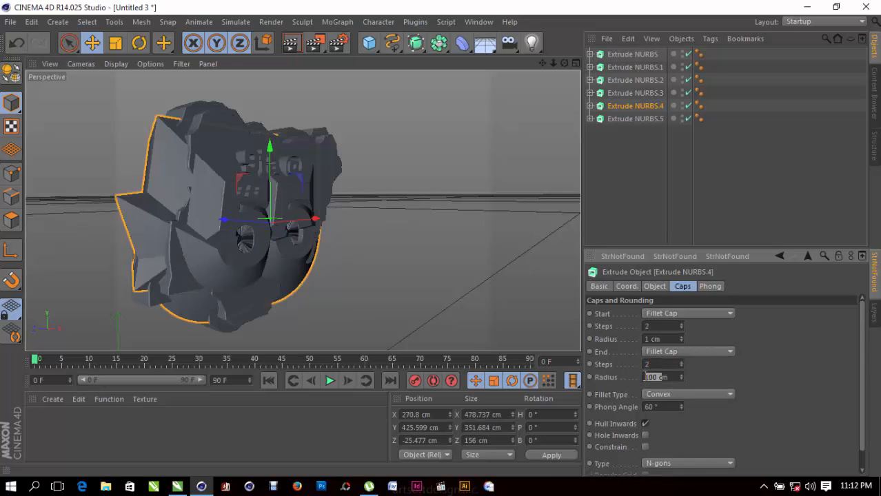
pyautogui.write('1')
pyautogui.press('Return')
# Give the start of the "9ja @" text extrusion a Fillet Cap with 2 steps and a 1 cm radius
pyautogui.click(623, 119)
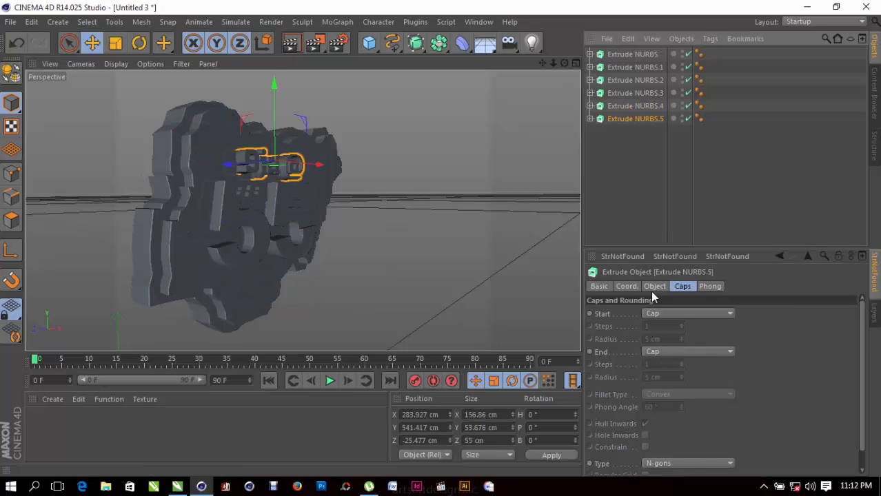
pyautogui.click(678, 313)
pyautogui.click(678, 362)
pyautogui.moveTo(665, 337); pyautogui.dragTo(641, 345)
pyautogui.write('2')
pyautogui.write('1')
# Set the end of the "9ja @" text extrusion to Fillet Cap with 2 steps and a 1 cm radius
pyautogui.click(671, 353)
pyautogui.click(667, 395)
pyautogui.moveTo(663, 328); pyautogui.dragTo(628, 377)
pyautogui.write('21')
pyautogui.press('Return')
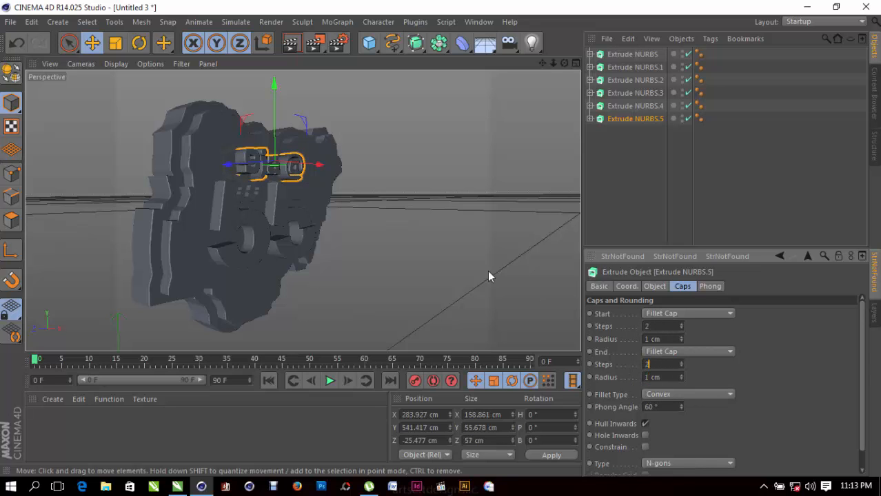
# Give the start of the stars extrusion a Fillet Cap with 1 step and a 0.8 cm radius
pyautogui.scroll(5, 259, 226)
pyautogui.scroll(1, 268, 199)
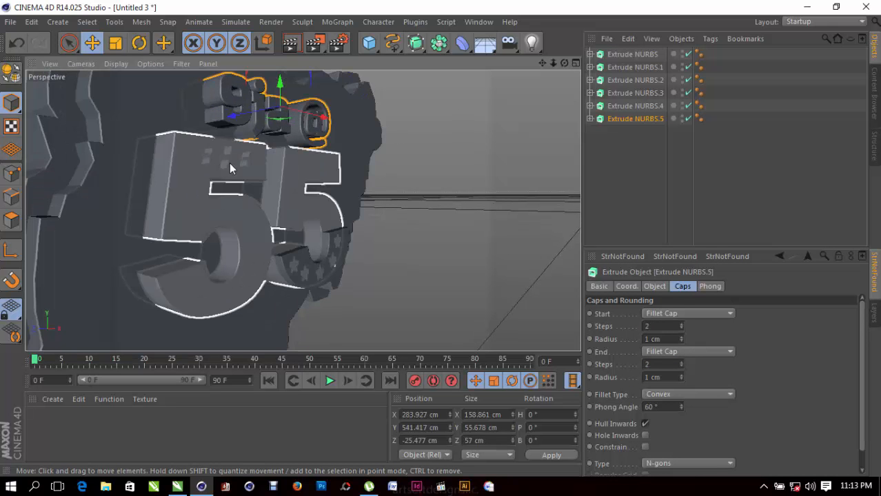
pyautogui.click(235, 163)
pyautogui.keyDown('alt'); pyautogui.moveTo(263, 183); pyautogui.dragTo(524, 90); pyautogui.keyUp('alt')
pyautogui.keyDown('alt'); pyautogui.moveTo(302, 210); pyautogui.dragTo(327, 246); pyautogui.keyUp('alt')
pyautogui.moveTo(284, 320); pyautogui.dragTo(275, 336)
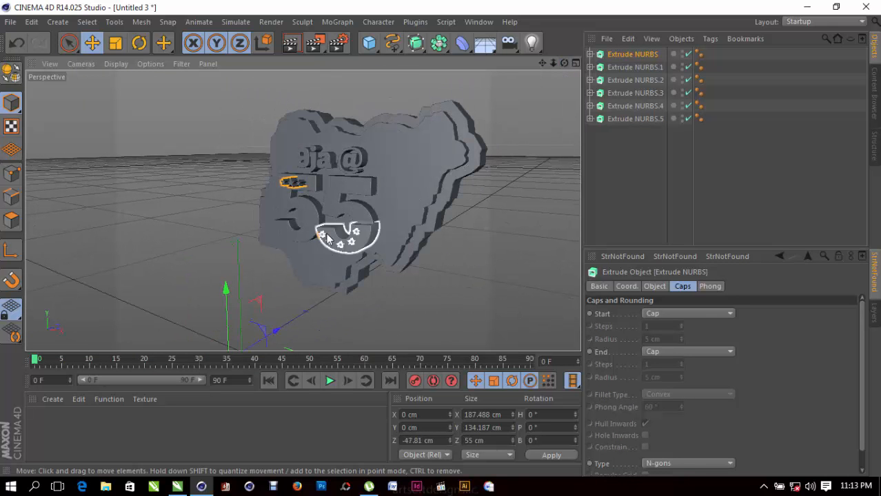
pyautogui.scroll(5, 350, 205)
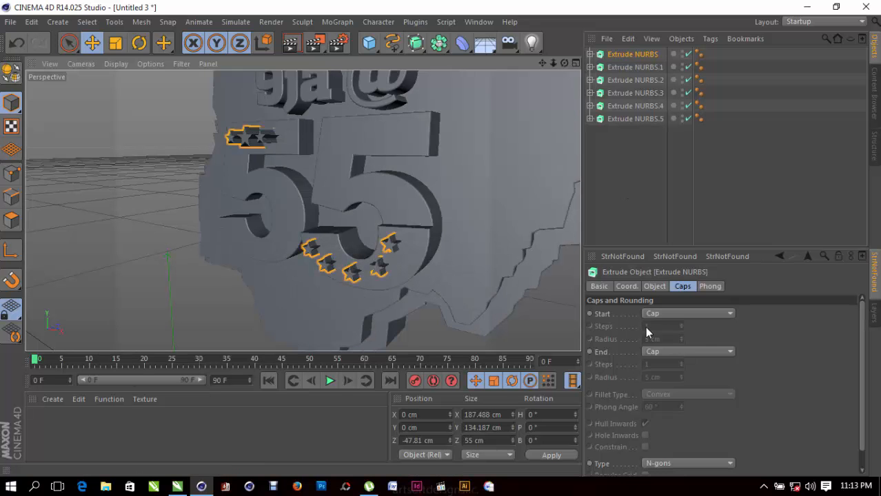
pyautogui.click(670, 313)
pyautogui.click(674, 366)
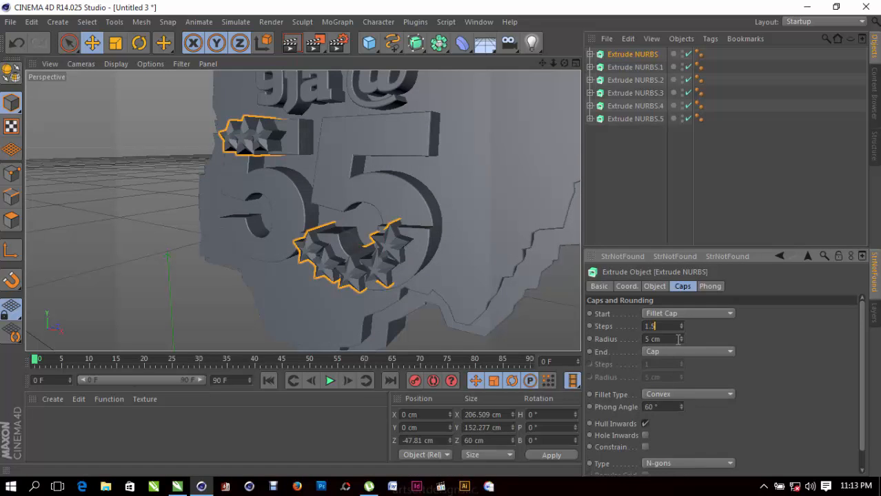
pyautogui.press('Tab')
pyautogui.write('0.8')
pyautogui.click(665, 329)
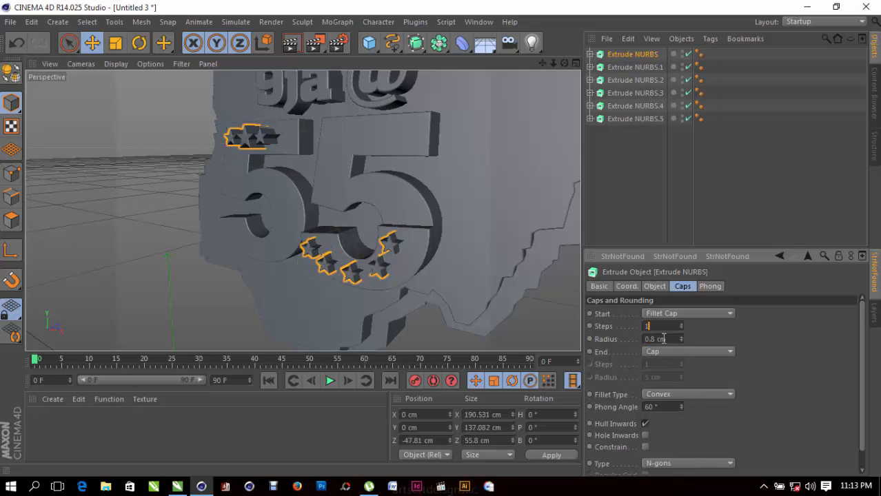
# Set the end of the stars extrusion to Fillet Cap with 1 step and a 0.8 cm radius
pyautogui.click(666, 352)
pyautogui.click(662, 402)
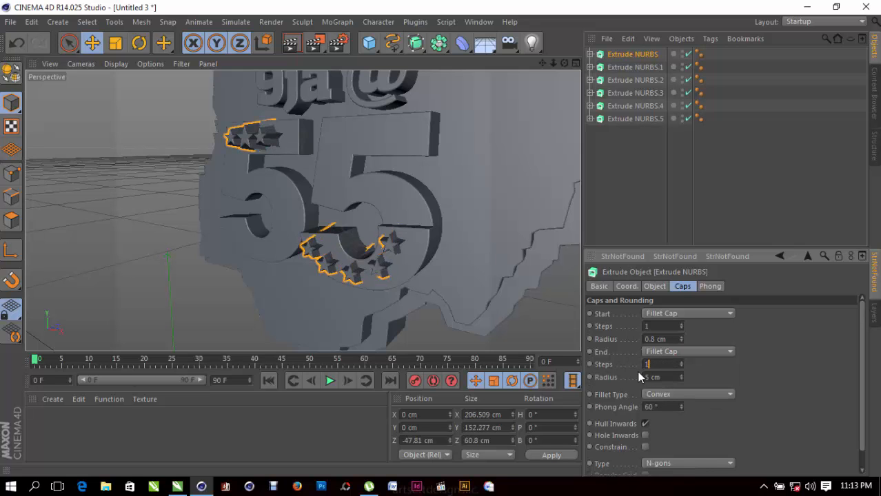
pyautogui.moveTo(665, 377); pyautogui.dragTo(596, 373)
pyautogui.write('.8')
pyautogui.click(657, 363)
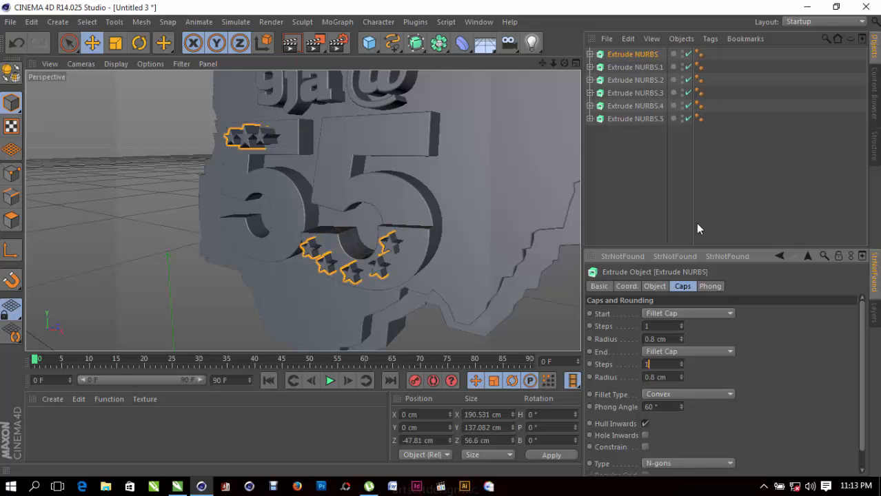
# Select the back map extrusion, check its look in the reference artwork in CorelDRAW, and return to Cinema 4D
pyautogui.scroll(-5, 409, 184)
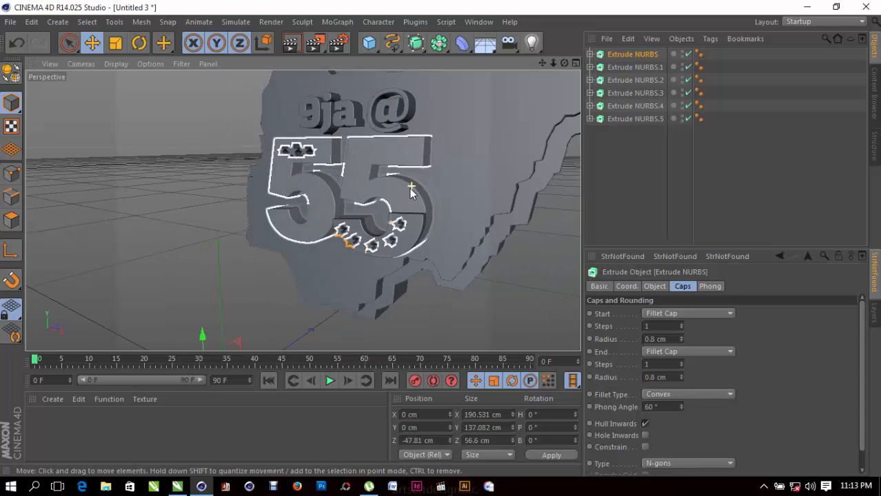
pyautogui.moveTo(564, 63); pyautogui.dragTo(497, 58)
pyautogui.scroll(2, 305, 306)
pyautogui.scroll(1, 238, 242)
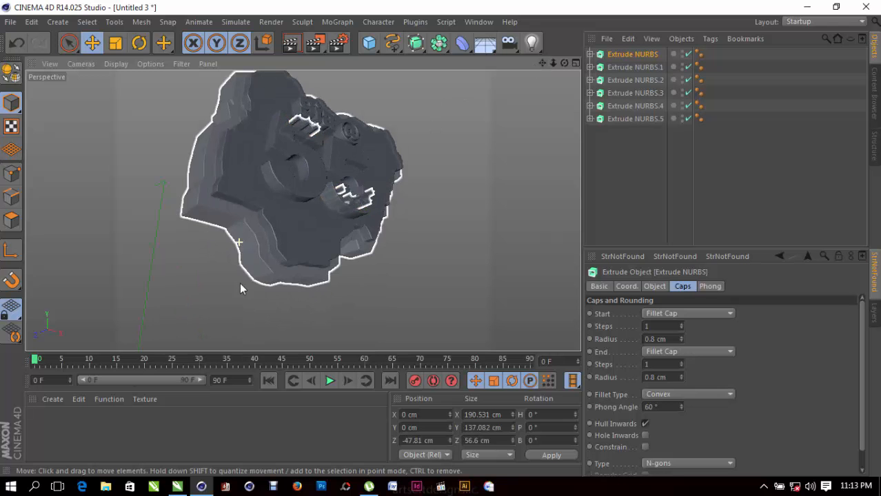
pyautogui.click(269, 259)
pyautogui.click(177, 486)
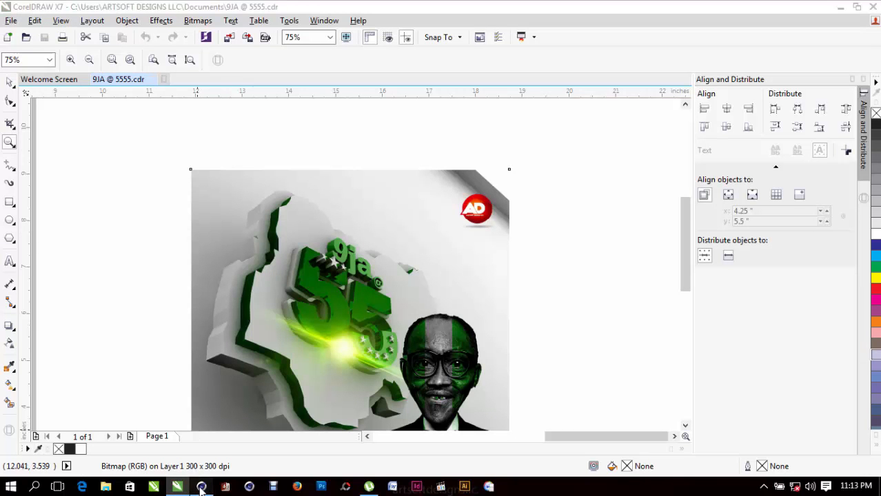
pyautogui.click(201, 487)
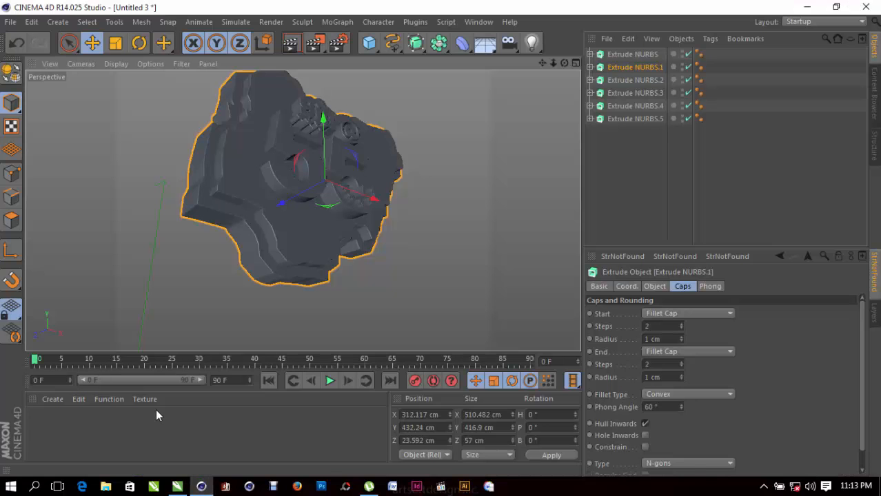
# Create a new material and set its color to light grey, RGB 226, 226, 226
pyautogui.click(53, 399)
pyautogui.click(82, 284)
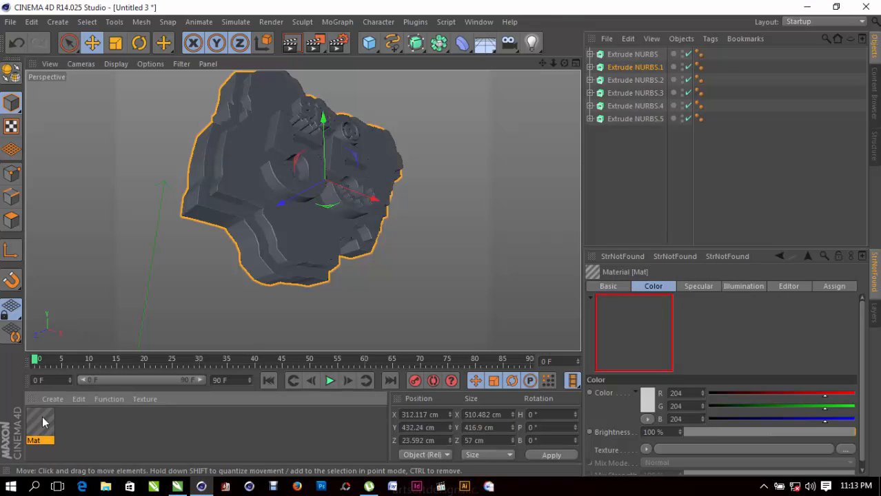
pyautogui.doubleClick(40, 422)
pyautogui.click(209, 224)
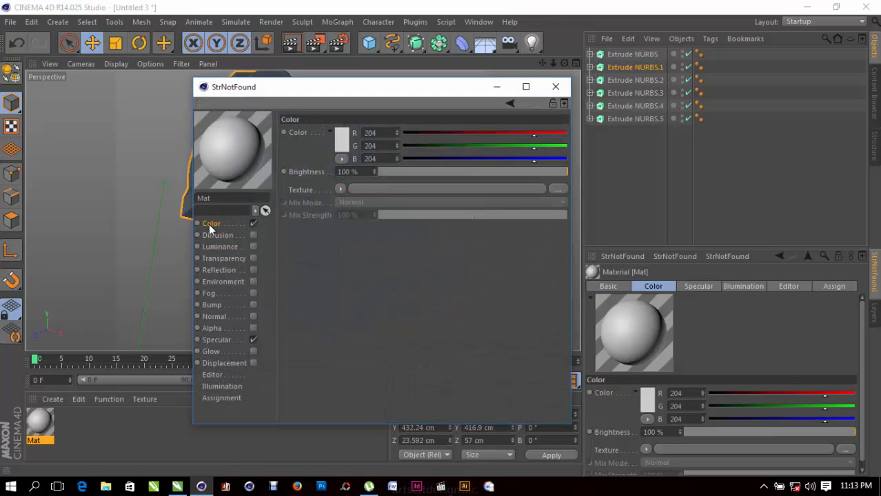
pyautogui.click(339, 141)
pyautogui.click(287, 114)
pyautogui.moveTo(286, 113); pyautogui.dragTo(272, 94)
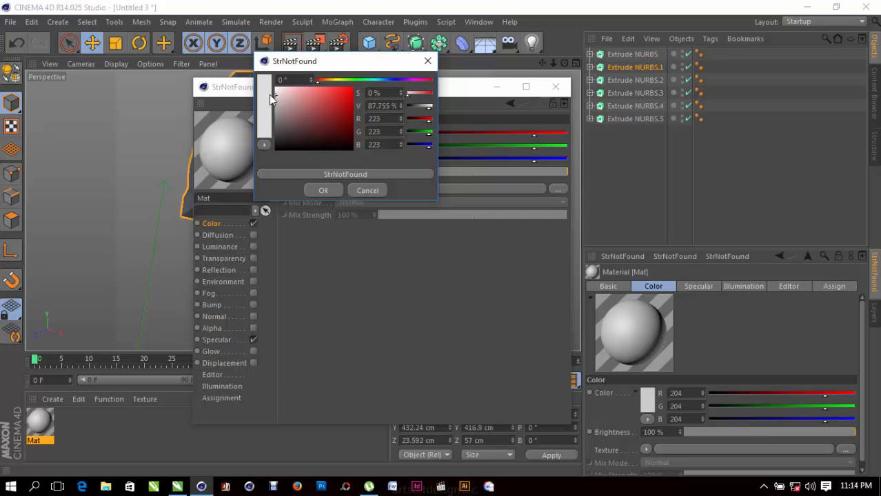
pyautogui.click(314, 191)
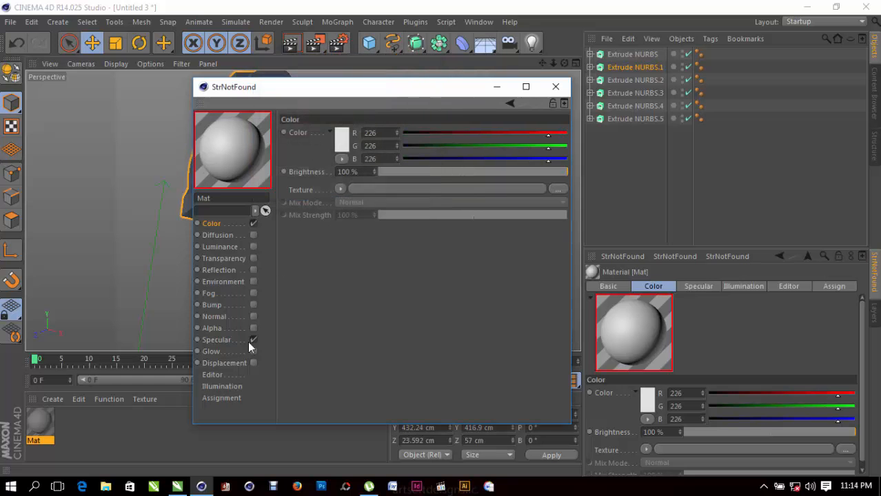
pyautogui.click(342, 189)
pyautogui.click(348, 303)
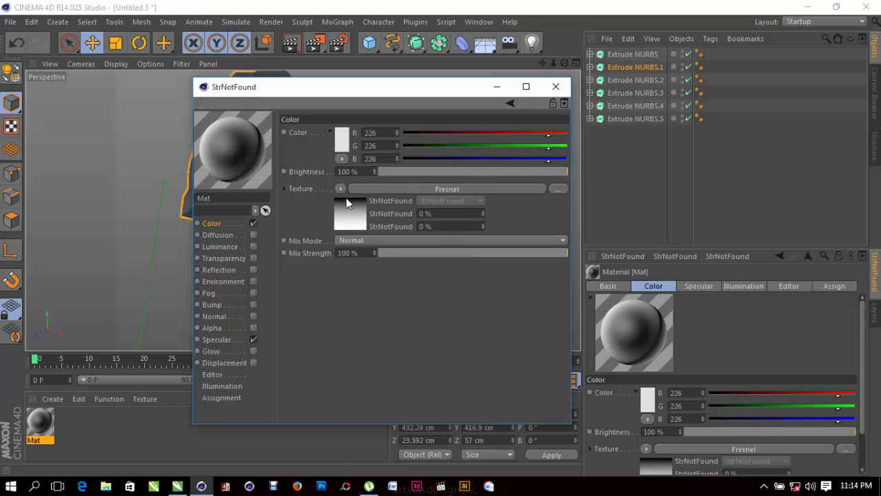
pyautogui.hotkey('ctrl', 'z')
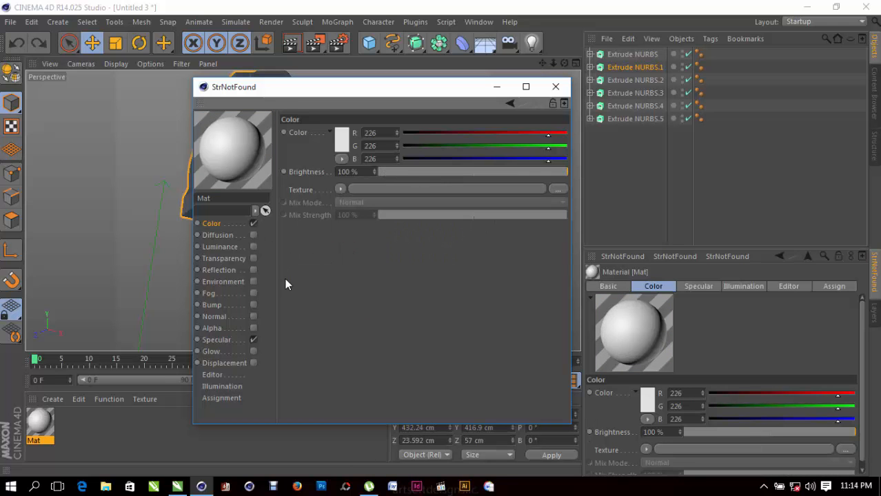
# Enable the material's Reflection with a Fresnel texture, 3% brightness and 8% mix strength
pyautogui.click(254, 269)
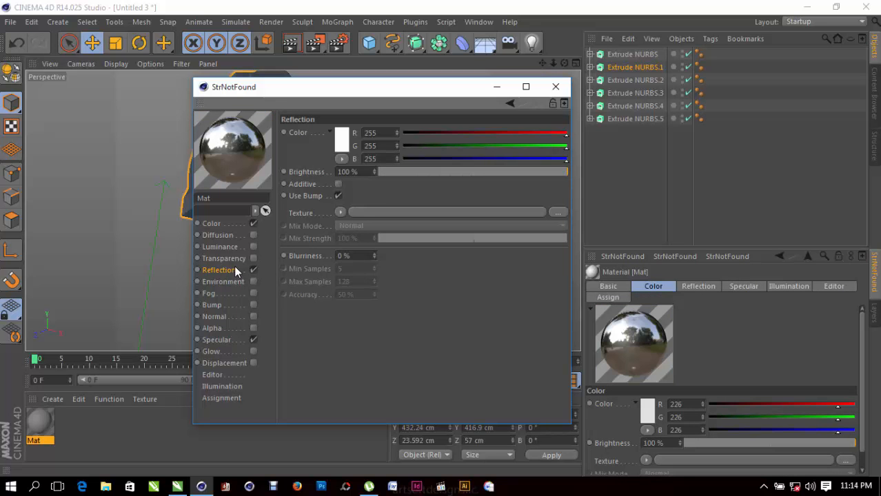
pyautogui.click(341, 212)
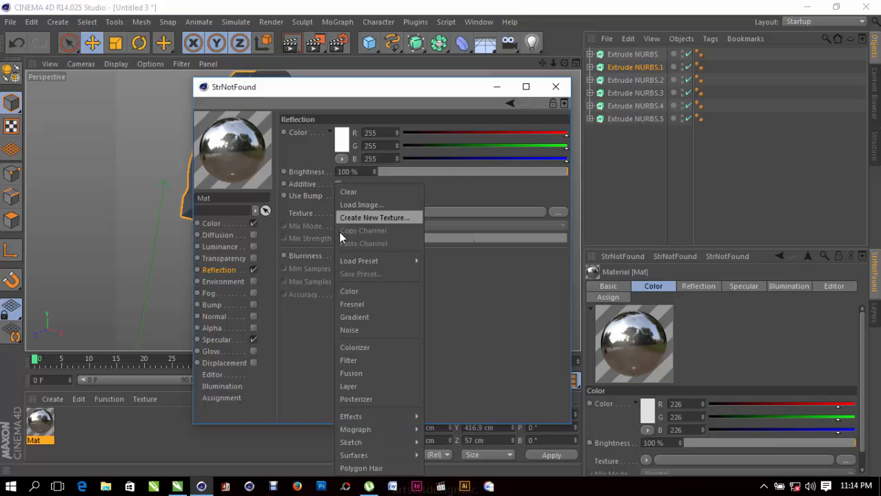
pyautogui.click(368, 307)
pyautogui.click(385, 172)
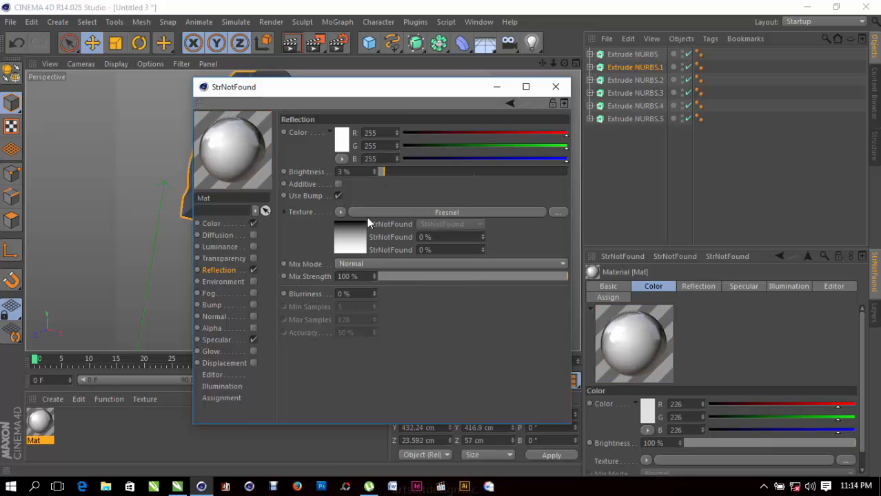
pyautogui.click(391, 277)
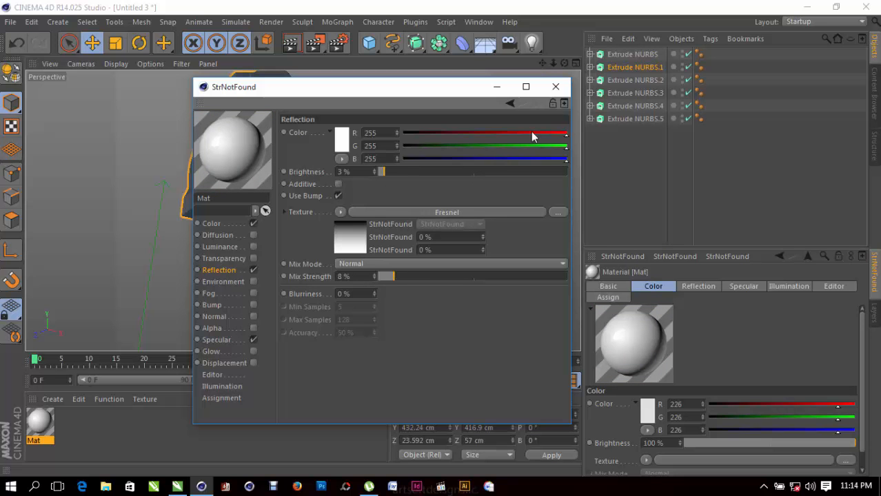
# Close the material editor and apply the light grey material to the back map extrusion
pyautogui.click(556, 86)
pyautogui.moveTo(46, 429); pyautogui.dragTo(203, 199)
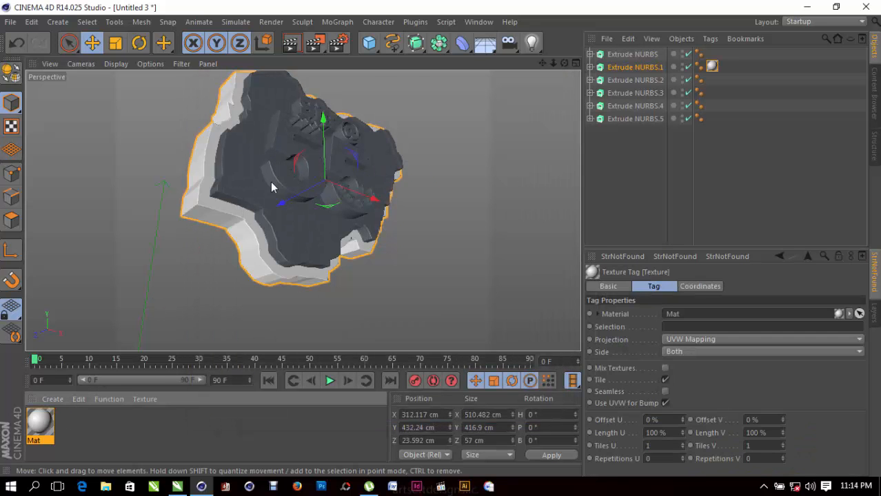
pyautogui.moveTo(565, 63); pyautogui.dragTo(543, 112)
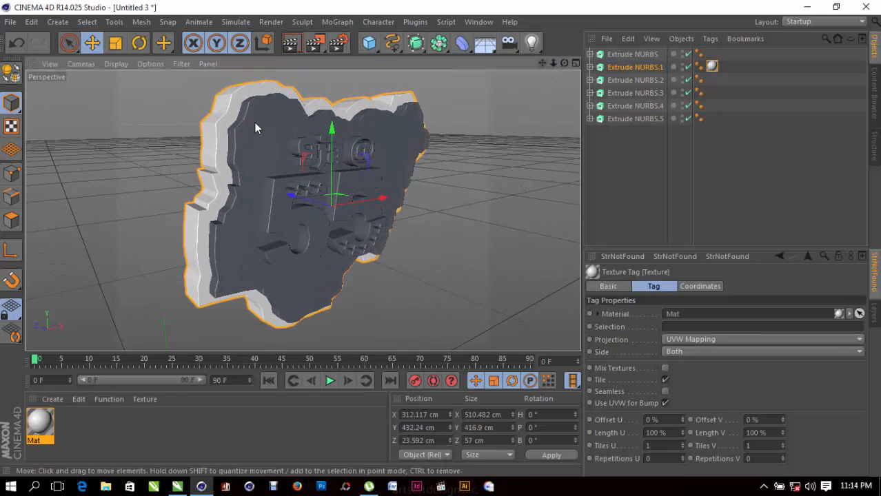
pyautogui.keyDown('alt'); pyautogui.moveTo(211, 315); pyautogui.dragTo(228, 237); pyautogui.keyUp('alt')
pyautogui.click(227, 241)
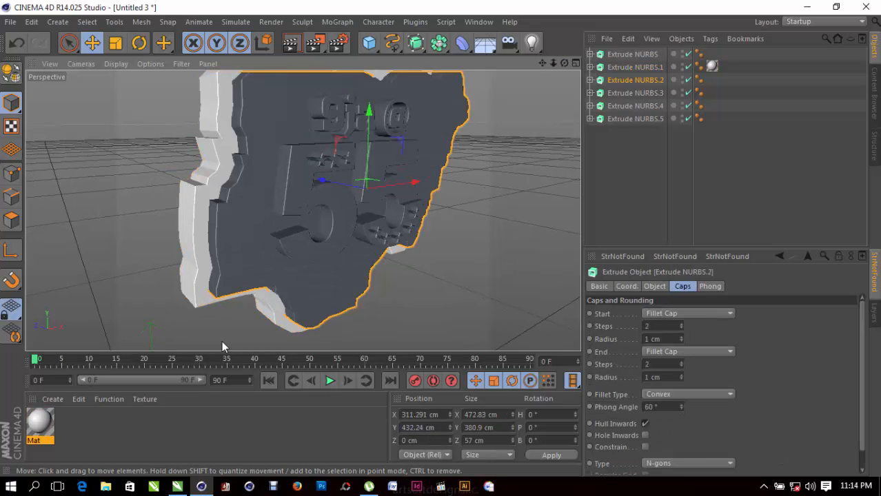
pyautogui.click(497, 282)
# Create a second material and open its Color channel for editing
pyautogui.doubleClick(121, 427)
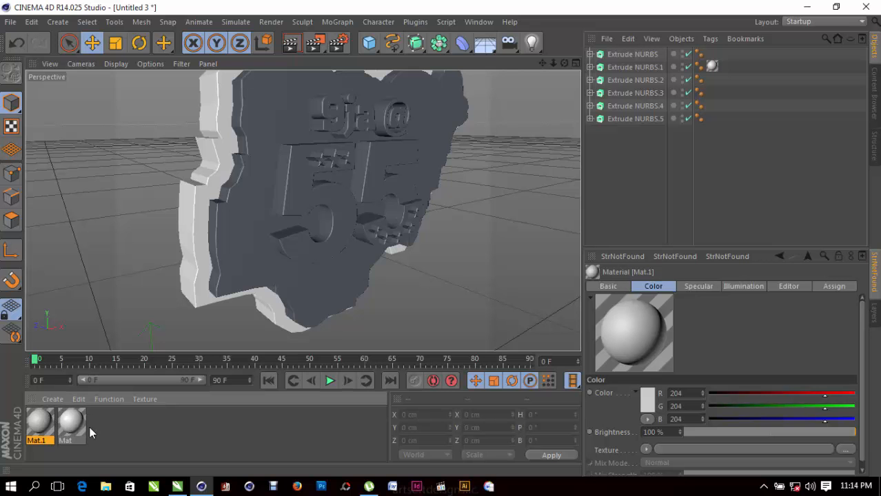
pyautogui.doubleClick(40, 421)
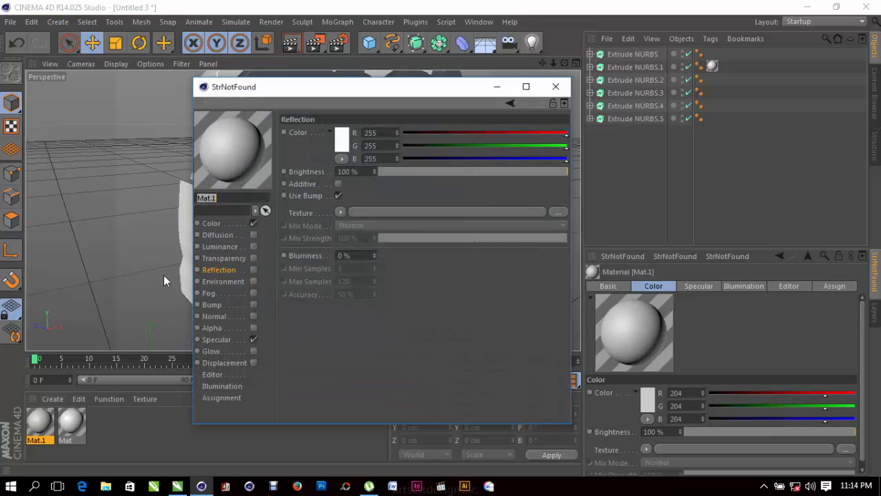
pyautogui.click(212, 225)
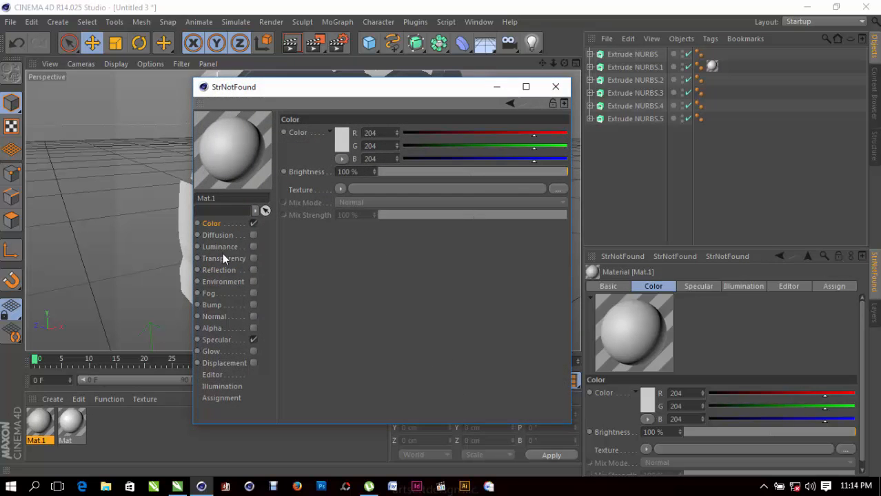
# Switch to CorelDRAW and examine the coloring of the front map's edge in the reference artwork
pyautogui.hotkey('alt', 'Tab')
pyautogui.scroll(2, 265, 356)
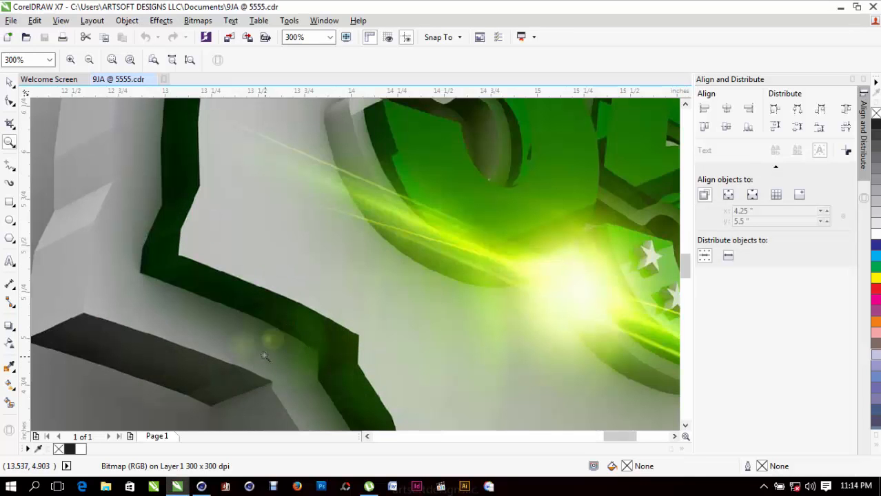
pyautogui.scroll(-1, 259, 335)
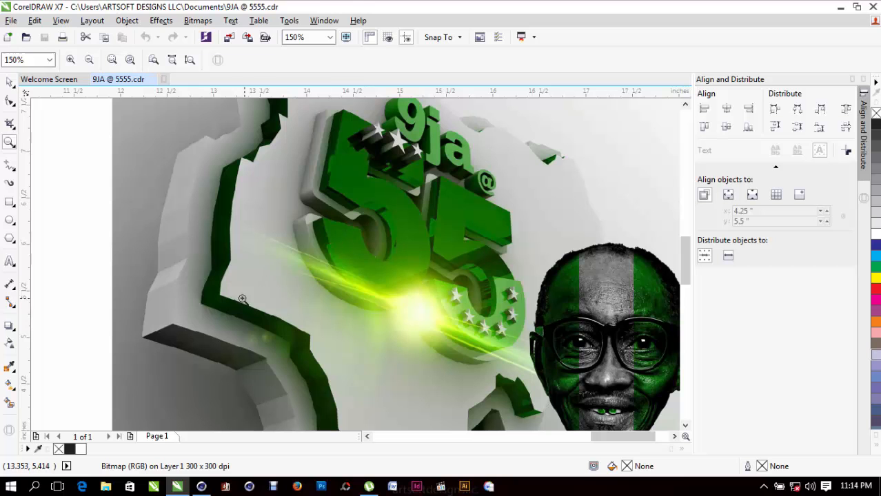
# Switch back to Cinema 4D, disable the second material's Color channel and enable Transparency with a green of RGB 14, 169, 0
pyautogui.hotkey('alt', 'Tab')
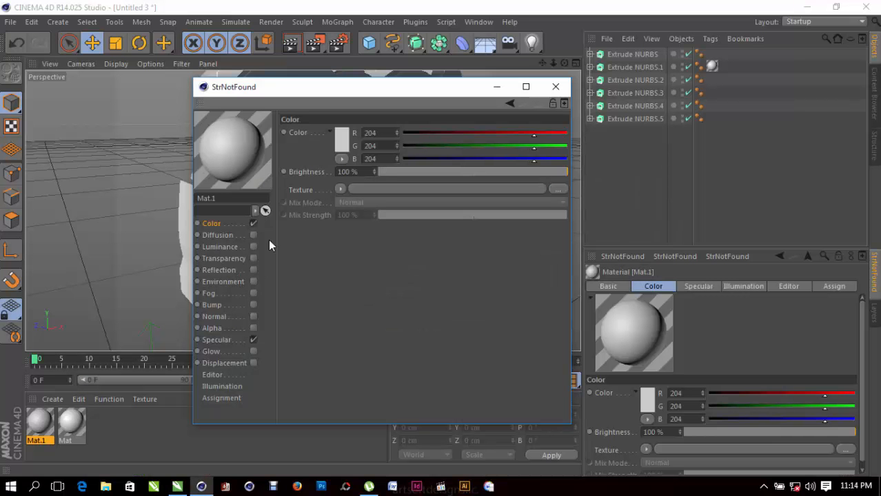
pyautogui.click(253, 222)
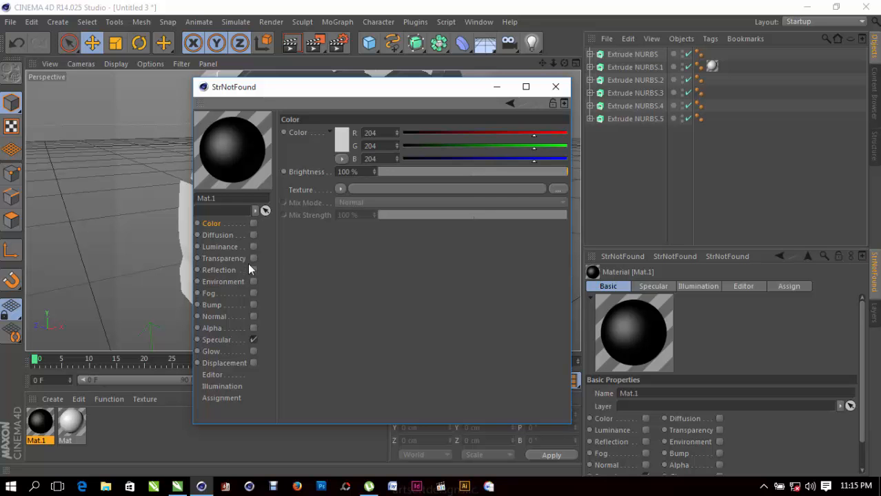
pyautogui.click(253, 258)
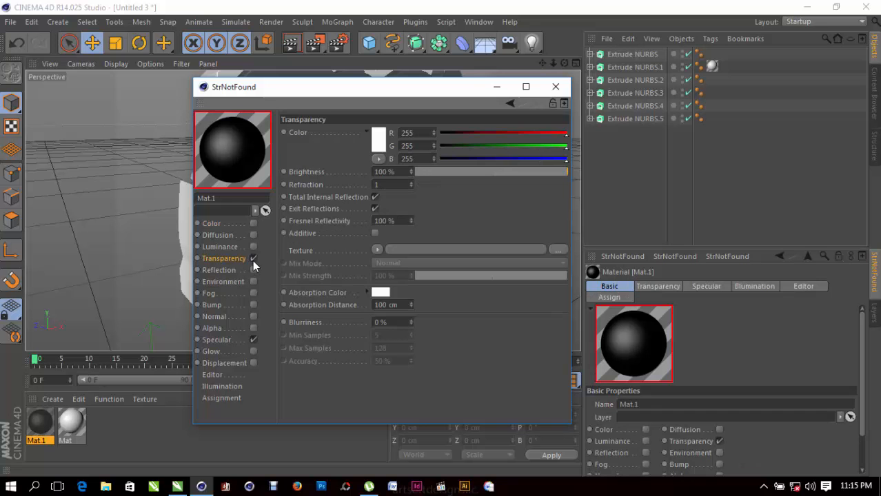
pyautogui.click(380, 136)
pyautogui.click(392, 83)
pyautogui.moveTo(388, 112)
pyautogui.mouseDown()
pyautogui.moveTo(392, 128)
pyautogui.moveTo(390, 111)
pyautogui.mouseUp()
pyautogui.click(389, 84)
pyautogui.click(358, 194)
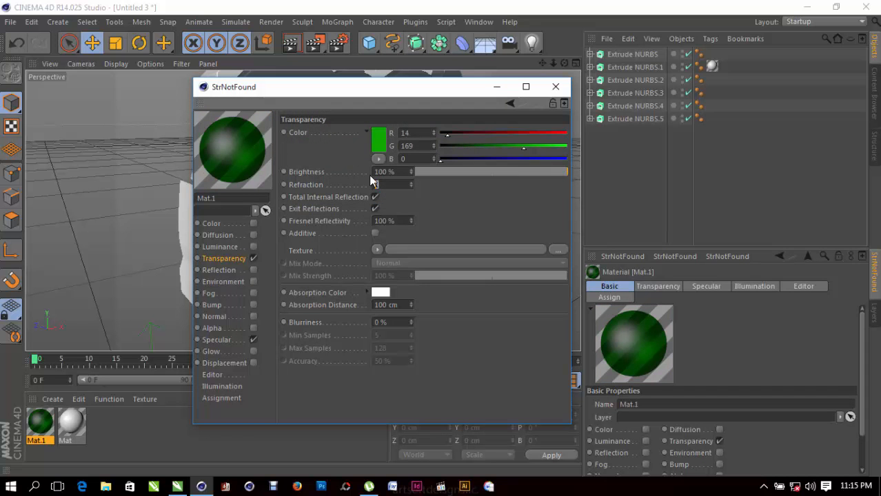
# Set the green material's transparency refraction to 1.6, open its Specular channel and close the material editor
pyautogui.write('.6')
pyautogui.click(399, 171)
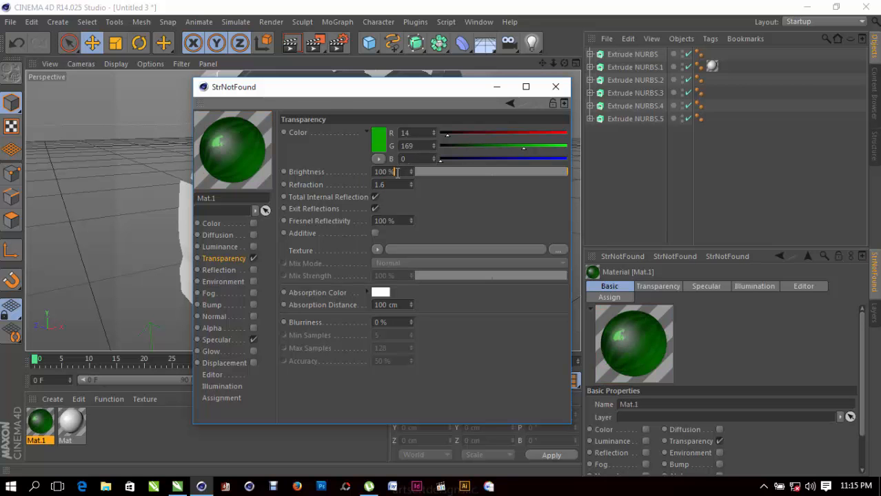
pyautogui.click(227, 340)
pyautogui.click(557, 89)
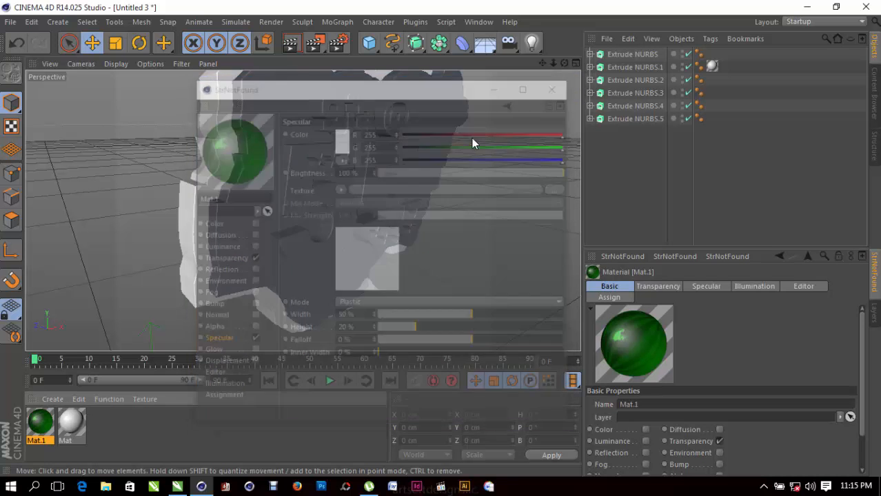
# Select the front map extrusion, make it editable and switch to polygon mode
pyautogui.click(231, 243)
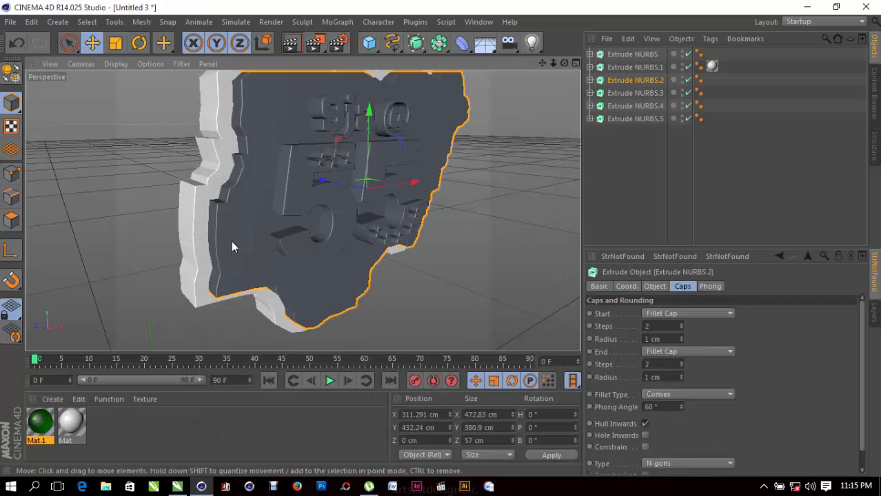
pyautogui.click(80, 24)
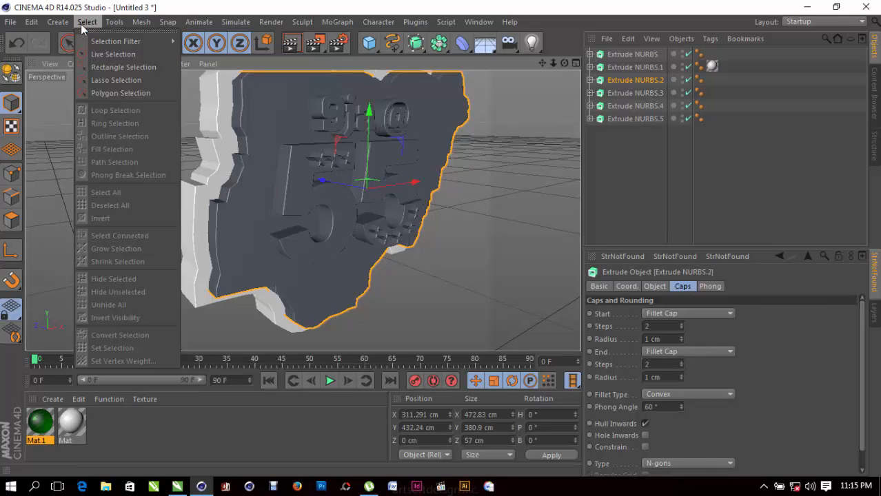
pyautogui.click(115, 59)
pyautogui.click(12, 73)
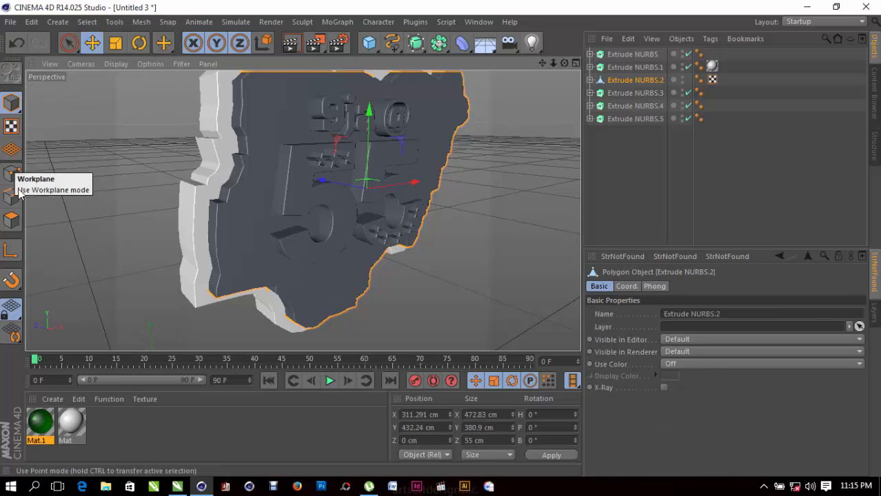
pyautogui.click(9, 226)
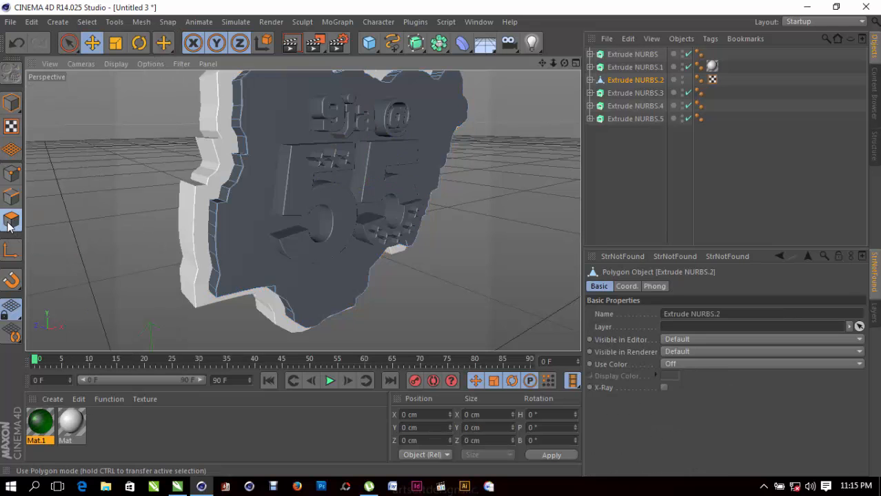
# Loop-select the side polygons around the front map's edge and apply the transparent green material to them
pyautogui.scroll(1, 231, 300)
pyautogui.scroll(3, 188, 301)
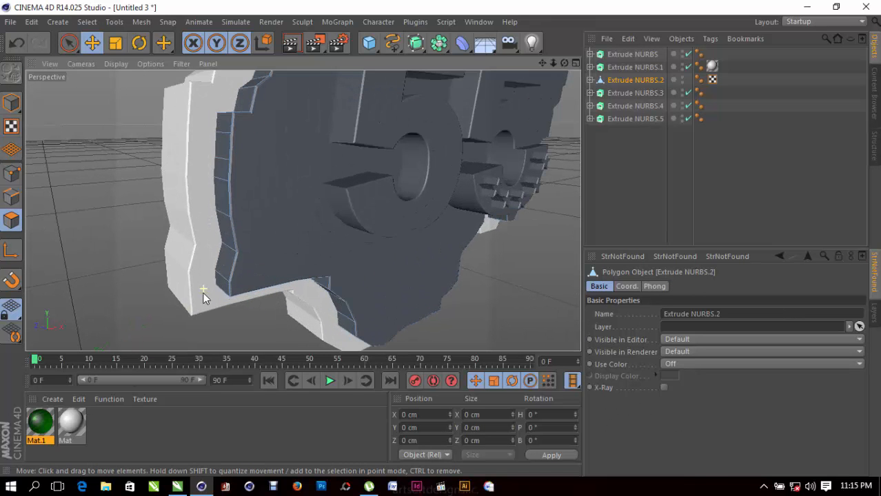
pyautogui.click(79, 23)
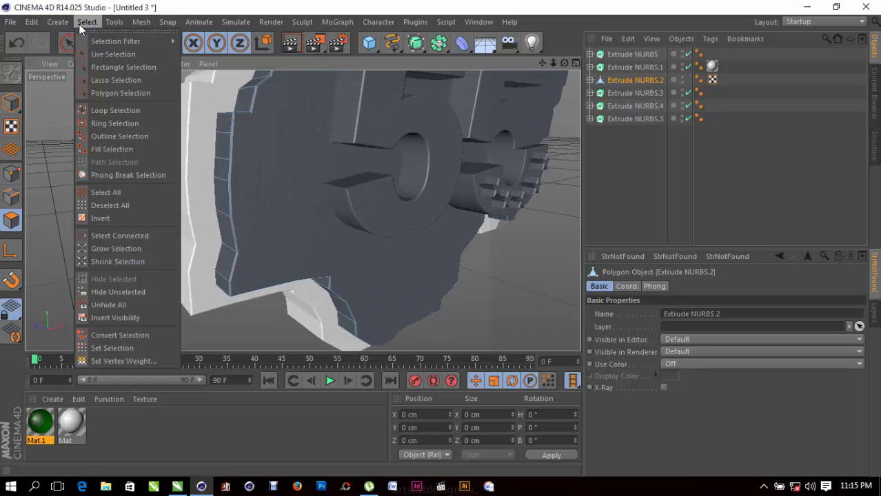
pyautogui.click(113, 110)
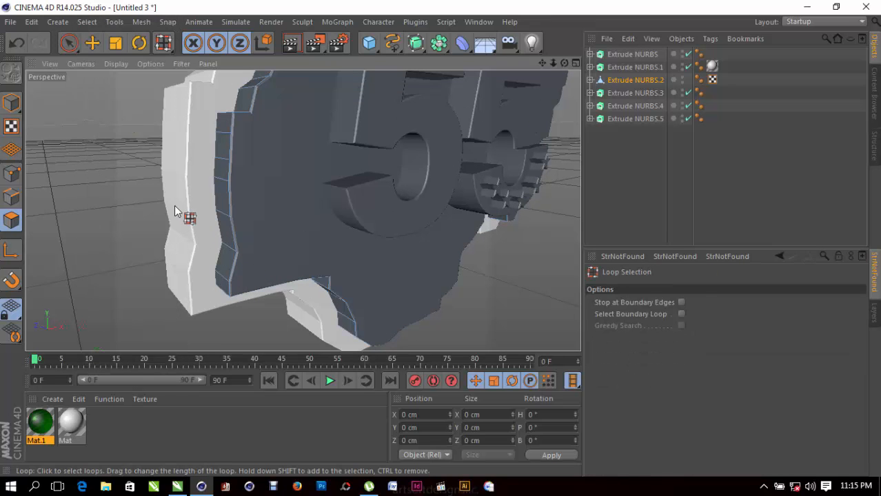
pyautogui.click(216, 274)
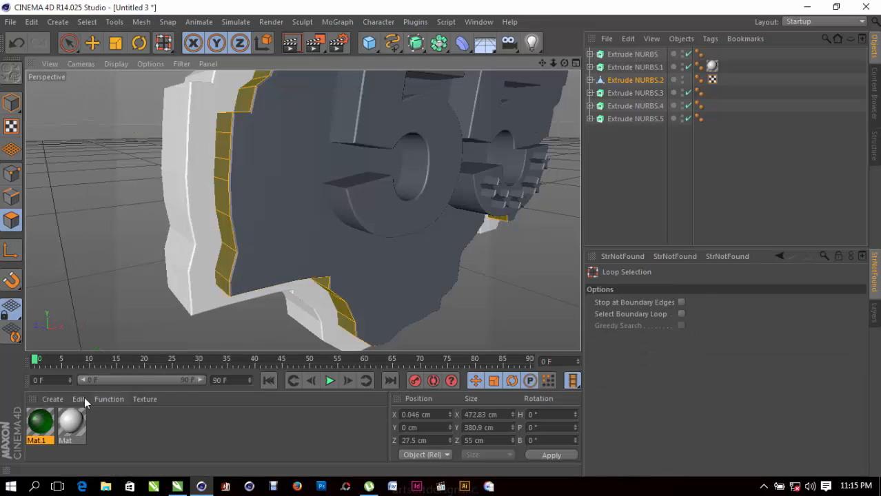
pyautogui.moveTo(53, 439); pyautogui.dragTo(223, 262)
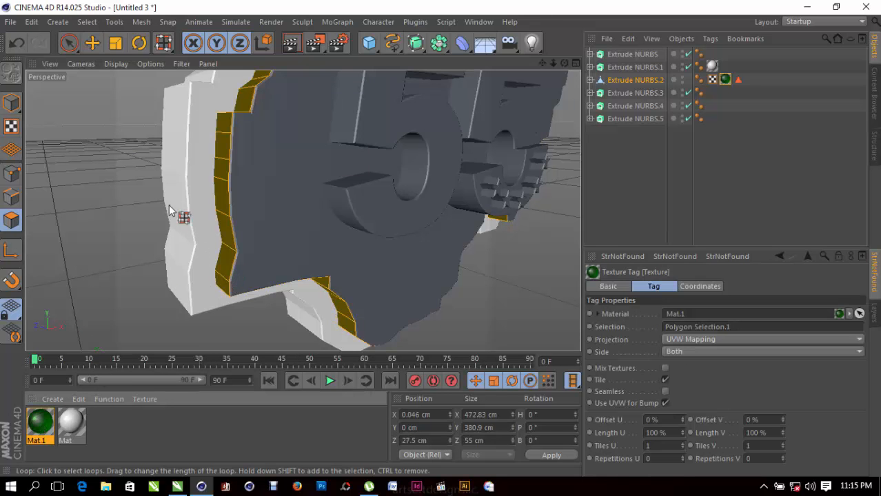
# Invert the polygon selection and apply the light grey material to the front map's face
pyautogui.click(68, 21)
pyautogui.moveTo(86, 21)
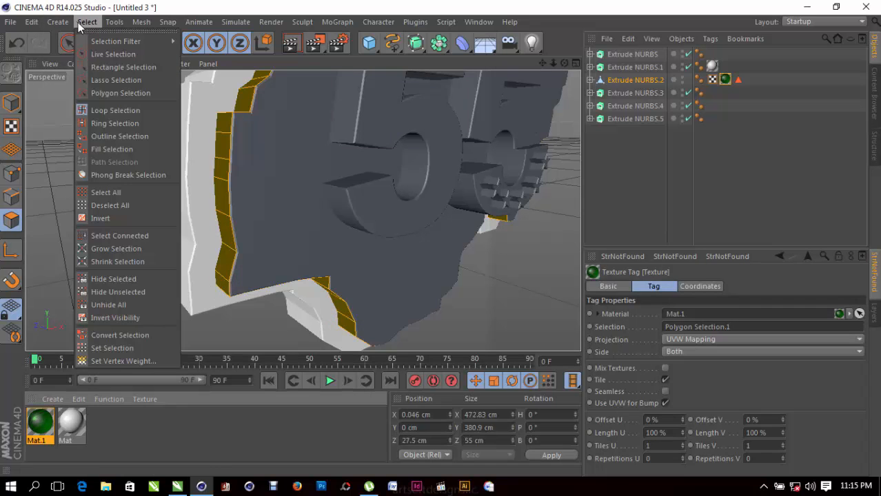
pyautogui.click(108, 219)
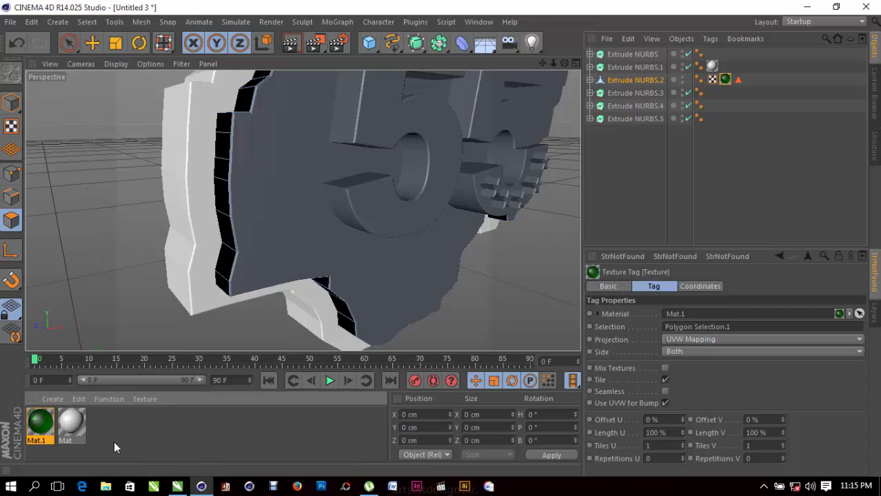
pyautogui.moveTo(245, 235); pyautogui.dragTo(249, 233)
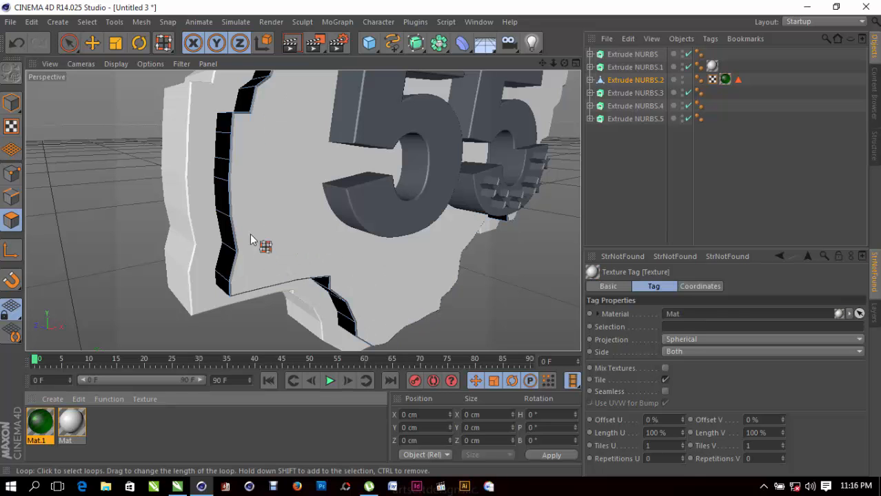
# Return to model mode with Live Selection and apply the transparent green material to the "55" extrusion
pyautogui.click(71, 43)
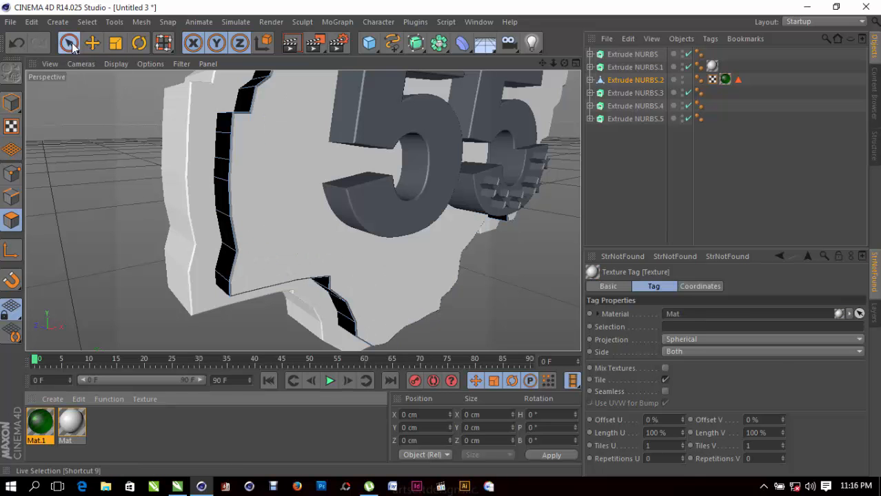
pyautogui.click(11, 103)
pyautogui.keyDown('alt'); pyautogui.moveTo(96, 238); pyautogui.dragTo(367, 141); pyautogui.keyUp('alt')
pyautogui.scroll(-2, 332, 221)
pyautogui.scroll(5, 240, 234)
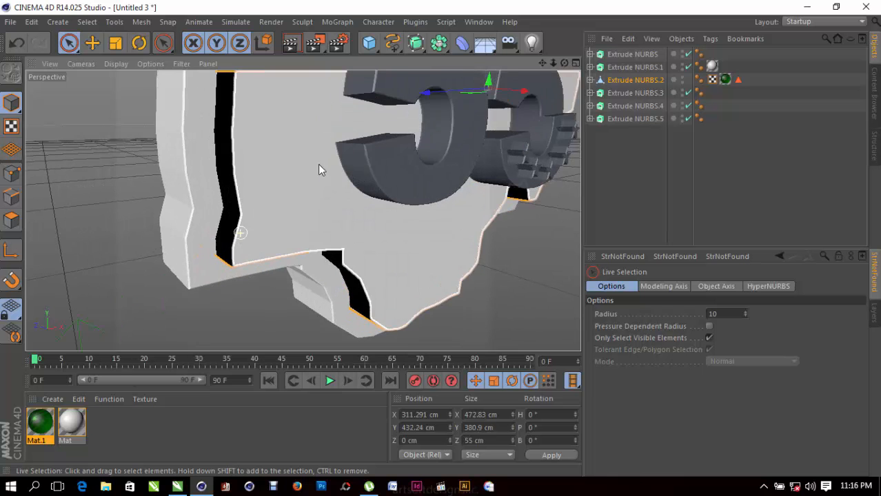
pyautogui.scroll(1, 320, 162)
pyautogui.moveTo(563, 63); pyautogui.dragTo(485, 117)
pyautogui.scroll(3, 372, 204)
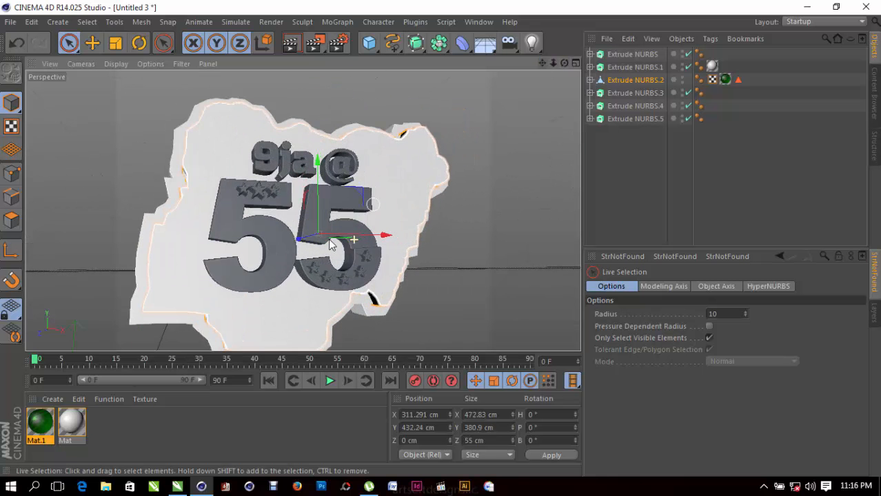
pyautogui.scroll(3, 343, 242)
pyautogui.moveTo(565, 63)
pyautogui.mouseDown()
pyautogui.moveTo(648, 76)
pyautogui.moveTo(576, 58)
pyautogui.mouseUp()
pyautogui.click(239, 308)
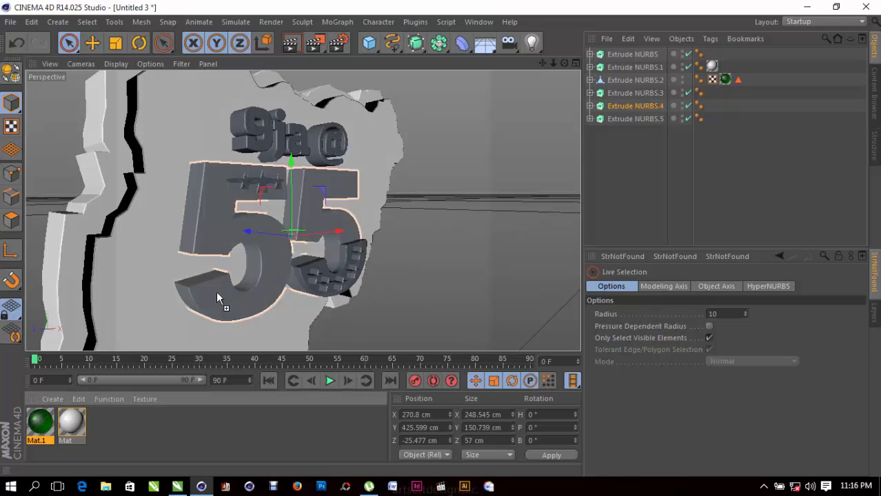
pyautogui.moveTo(217, 294); pyautogui.dragTo(215, 299)
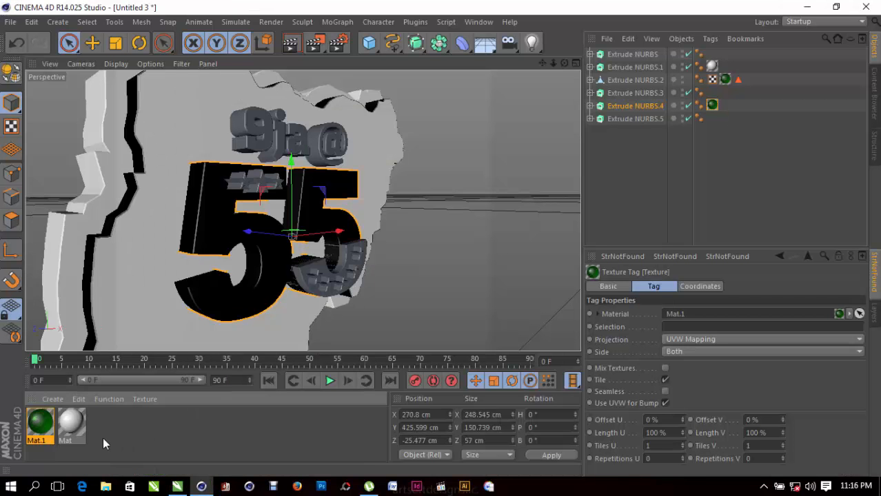
# Create a third material and check the coloring of the "9ja @" lettering in the CorelDRAW reference
pyautogui.doubleClick(99, 425)
pyautogui.hotkey('alt', 'Tab')
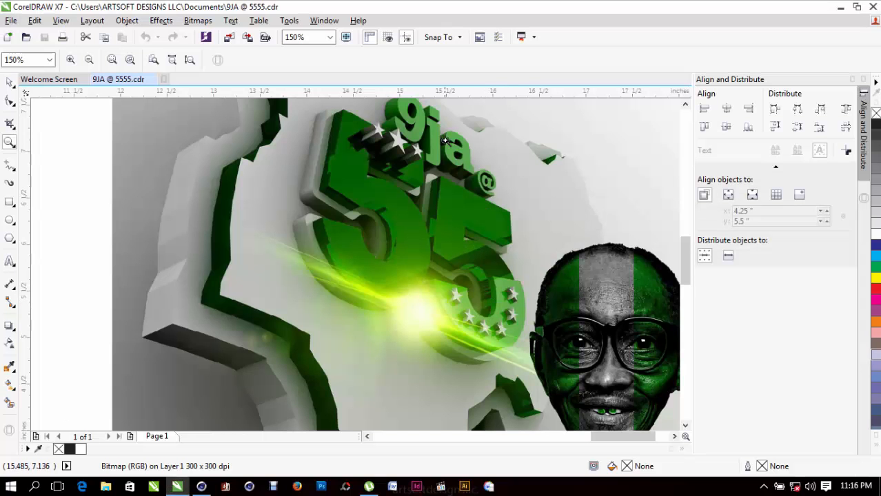
pyautogui.hotkey('alt', 'Tab')
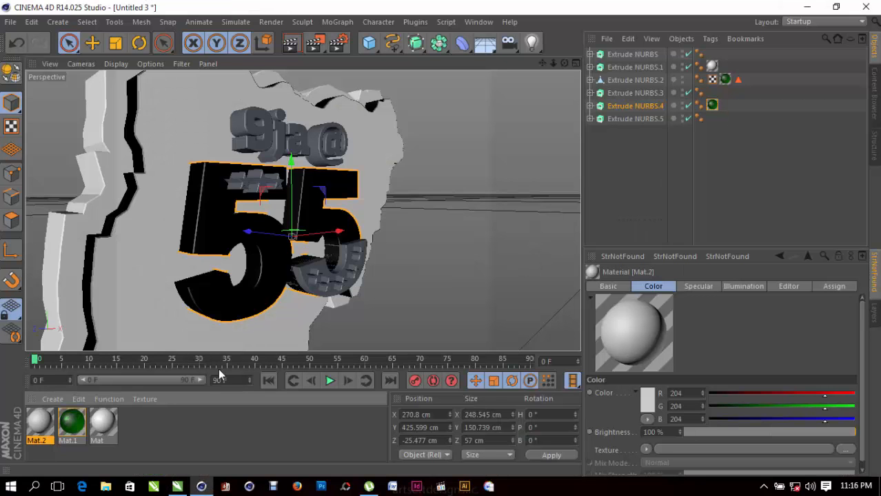
# Set the third material's Color to a bright green of RGB 0, 150, 7
pyautogui.doubleClick(43, 422)
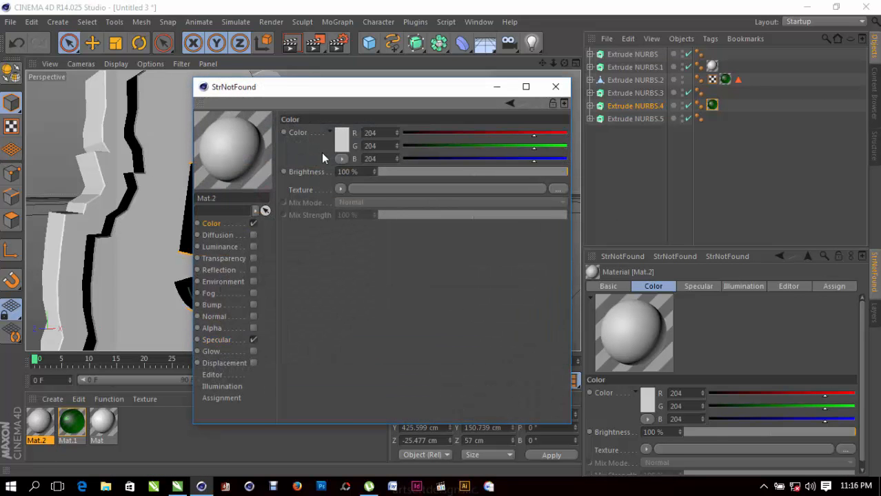
pyautogui.click(340, 143)
pyautogui.click(346, 94)
pyautogui.click(340, 121)
pyautogui.moveTo(340, 121); pyautogui.dragTo(348, 127)
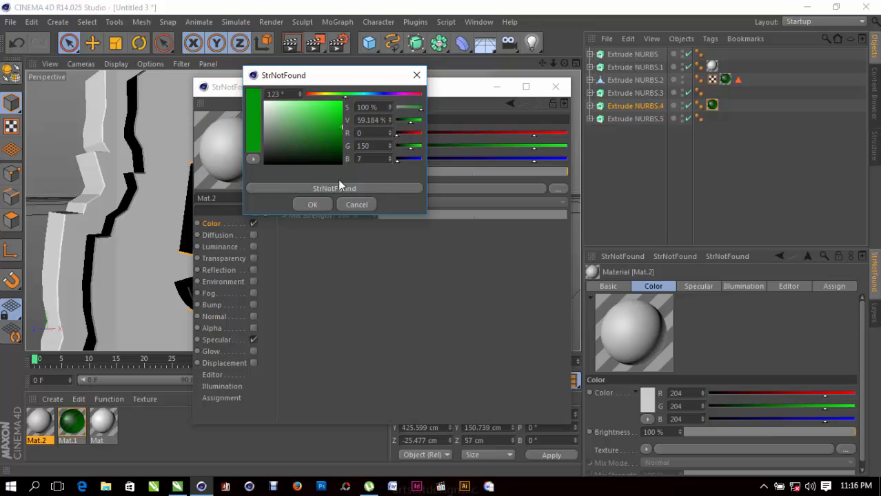
pyautogui.click(312, 205)
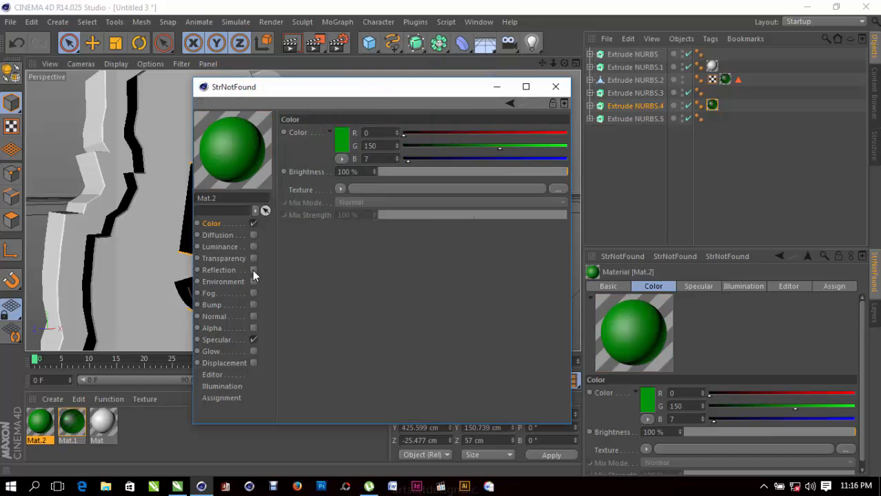
# Enable the bright green material's Reflection with 6% brightness, a Fresnel texture and 10% mix strength, and close the material editor
pyautogui.click(253, 270)
pyautogui.moveTo(384, 169); pyautogui.dragTo(389, 177)
pyautogui.click(340, 212)
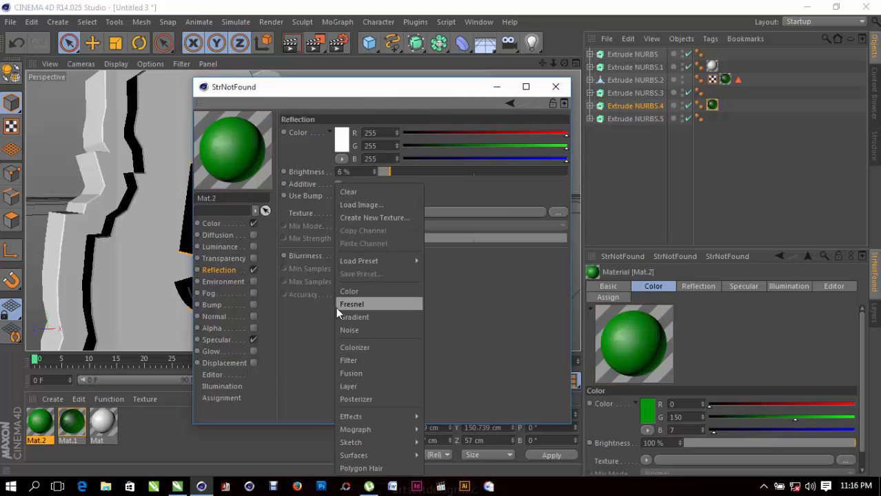
pyautogui.click(353, 305)
pyautogui.moveTo(390, 277); pyautogui.dragTo(397, 277)
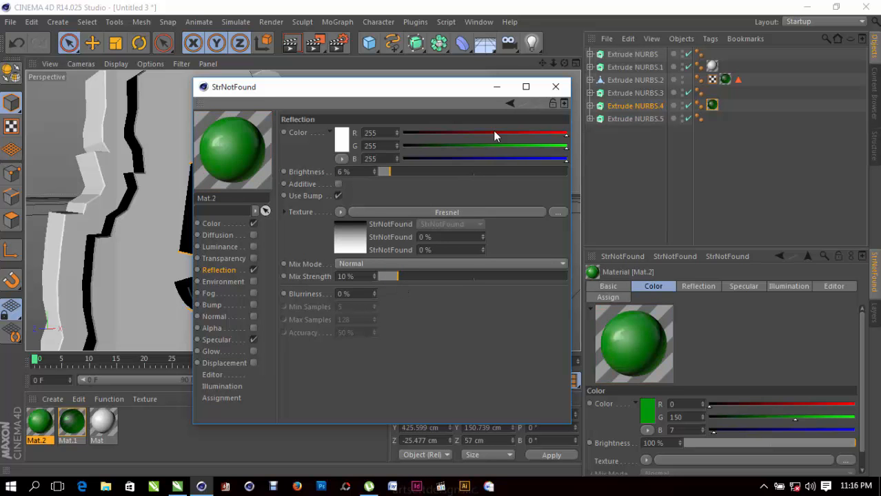
pyautogui.click(556, 86)
# Apply the bright green material to the "9ja @" text and the arc, and the light grey material to the stars
pyautogui.moveTo(38, 433); pyautogui.dragTo(289, 136)
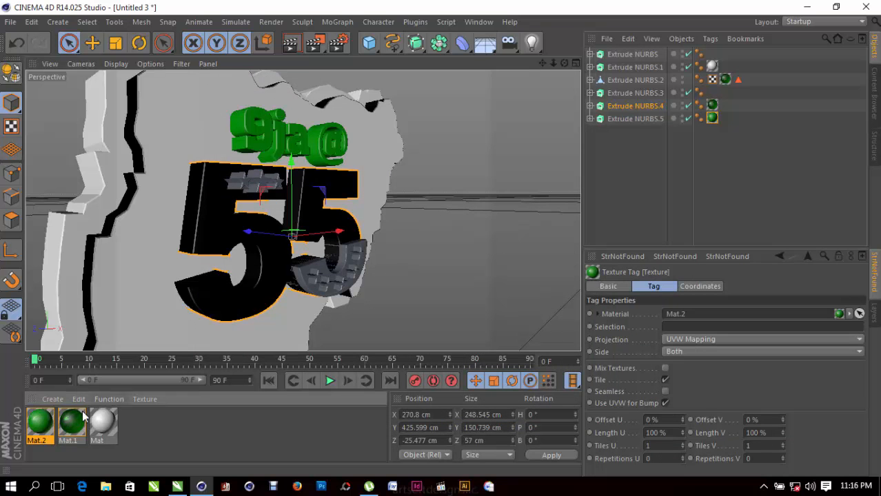
pyautogui.moveTo(48, 430); pyautogui.dragTo(302, 268)
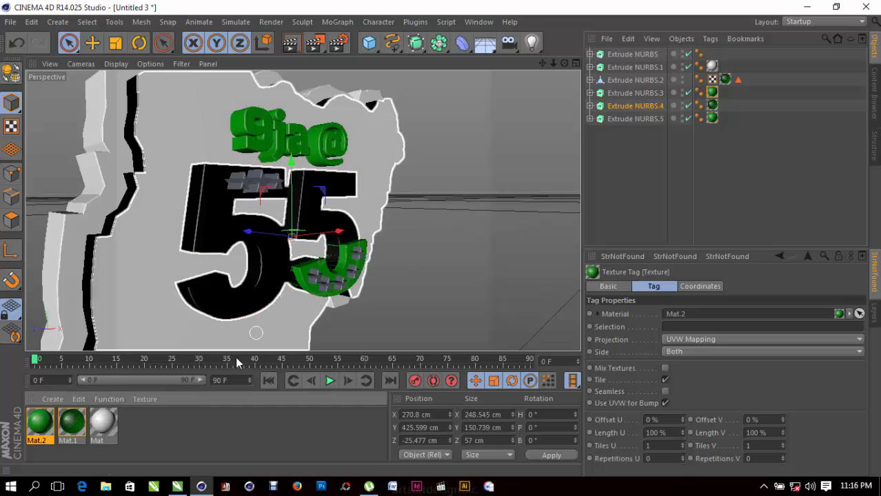
pyautogui.moveTo(108, 416); pyautogui.dragTo(256, 182)
# Select the Extrude NURBS object of the green arc over the second 5
pyautogui.scroll(-3, 538, 227)
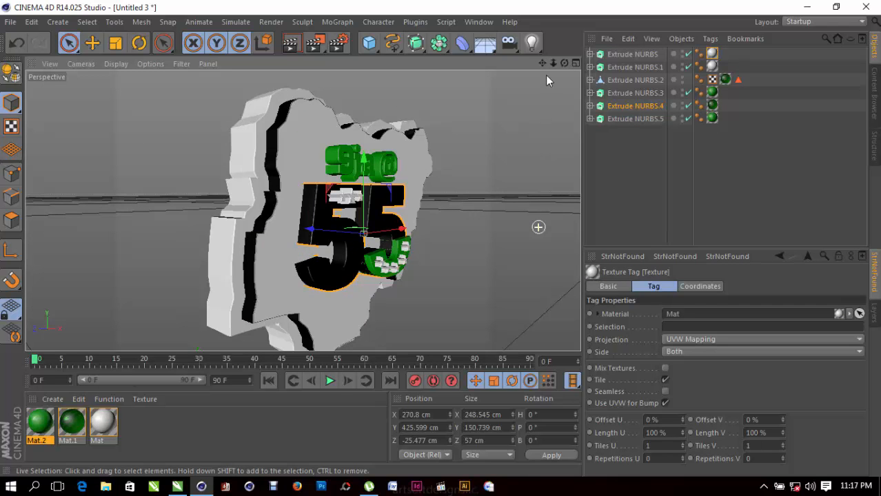
pyautogui.moveTo(564, 62)
pyautogui.mouseDown()
pyautogui.moveTo(545, 45)
pyautogui.moveTo(552, 74)
pyautogui.moveTo(550, 54)
pyautogui.moveTo(549, 62)
pyautogui.mouseUp()
pyautogui.click(609, 110)
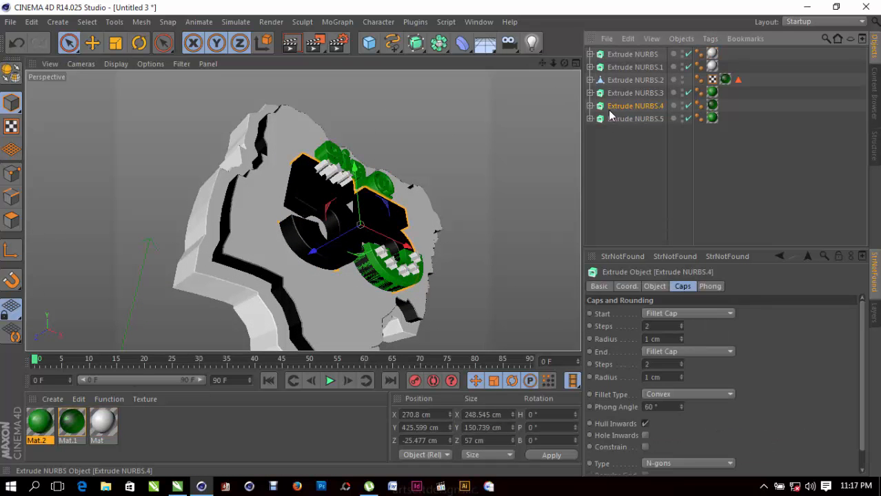
pyautogui.click(404, 282)
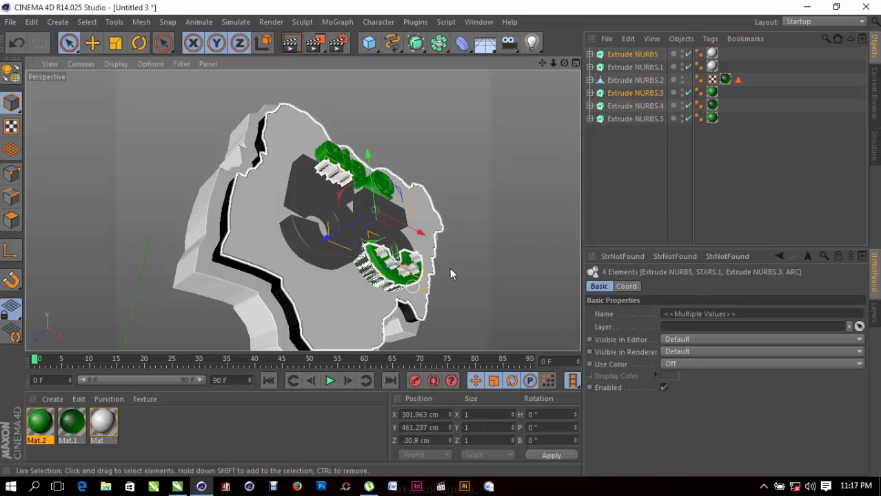
pyautogui.click(606, 173)
pyautogui.click(637, 119)
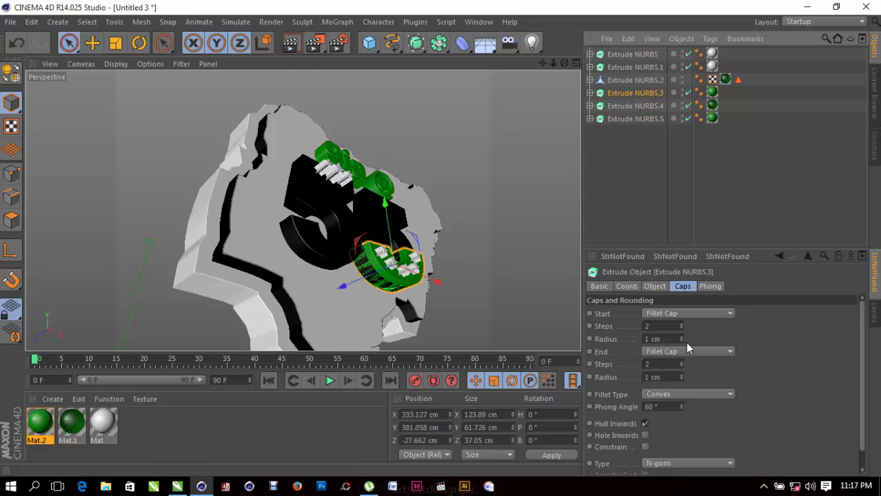
pyautogui.click(627, 286)
pyautogui.moveTo(722, 339); pyautogui.dragTo(711, 303)
pyautogui.hotkey('ctrl', 'z')
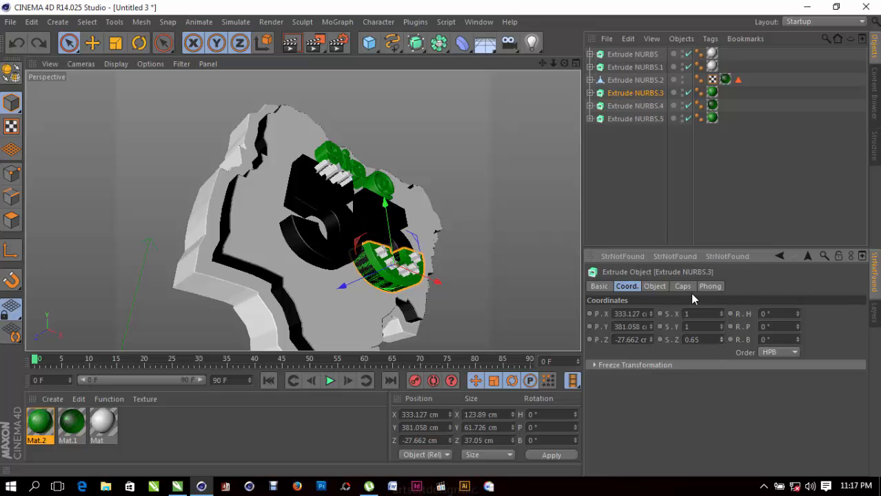
# Set the arc's extrusion depth to 15 cm along Z
pyautogui.click(656, 288)
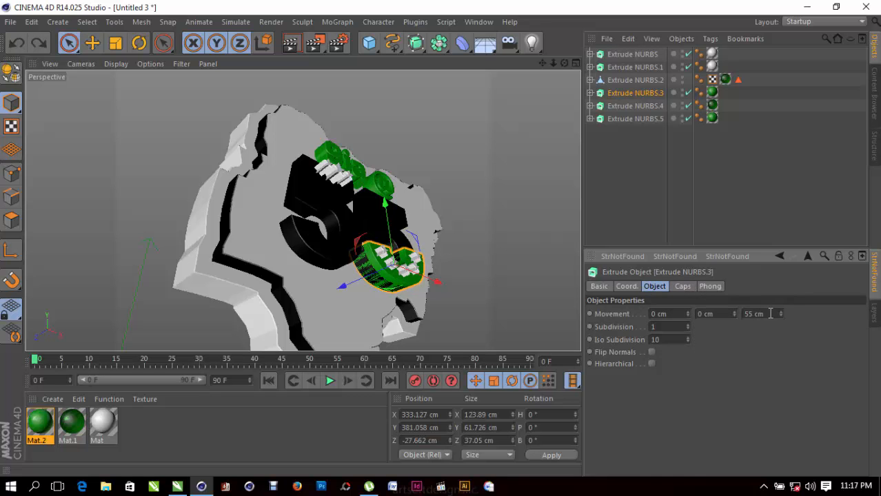
pyautogui.moveTo(783, 315); pyautogui.dragTo(760, 318)
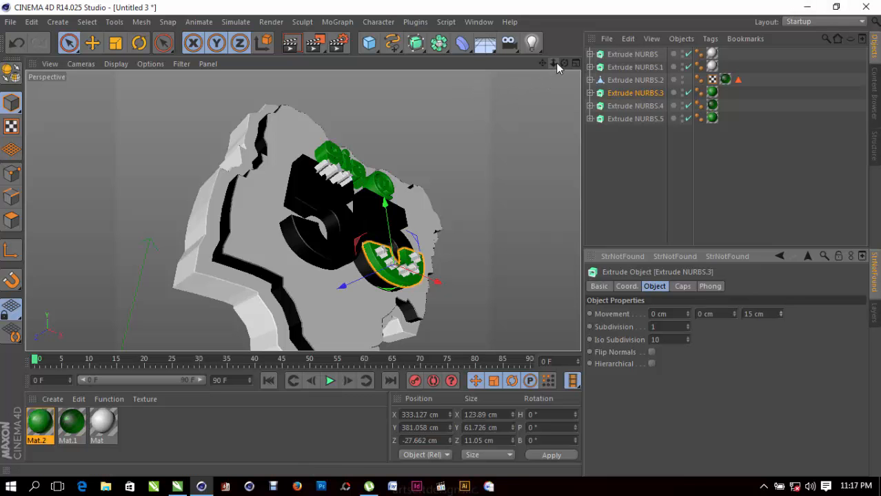
pyautogui.moveTo(561, 62)
pyautogui.mouseDown()
pyautogui.moveTo(524, 66)
pyautogui.moveTo(565, 63)
pyautogui.moveTo(555, 65)
pyautogui.mouseUp()
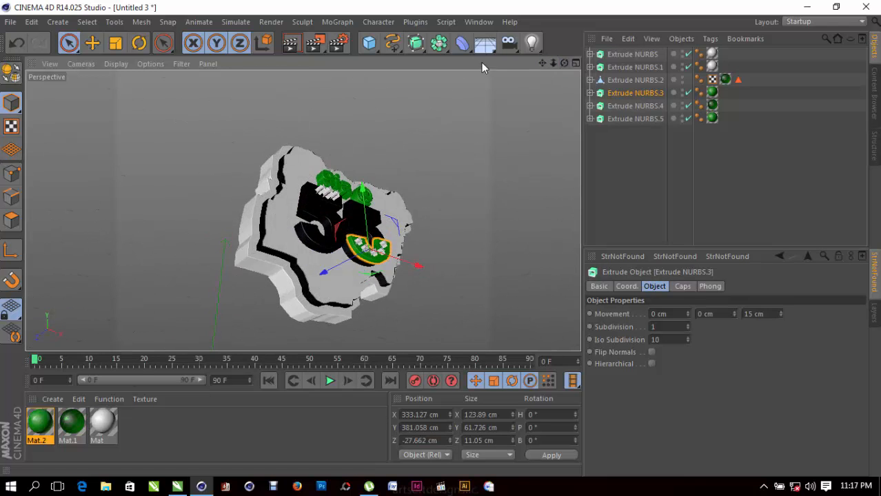
# Add a Sky object to the scene, create a new material and open it for editing
pyautogui.click(492, 52)
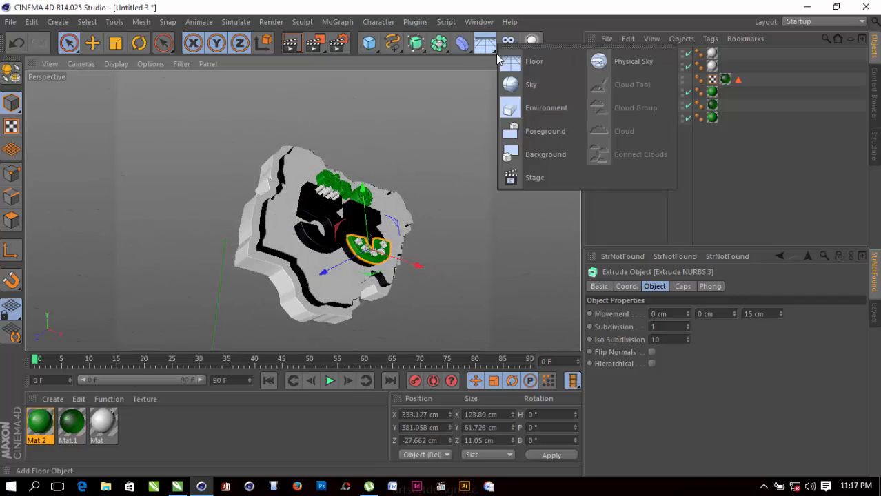
pyautogui.click(532, 85)
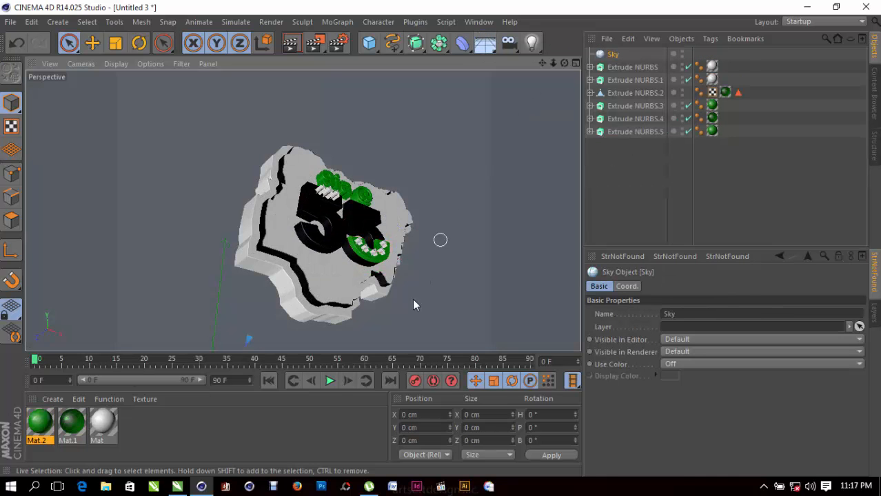
pyautogui.doubleClick(130, 429)
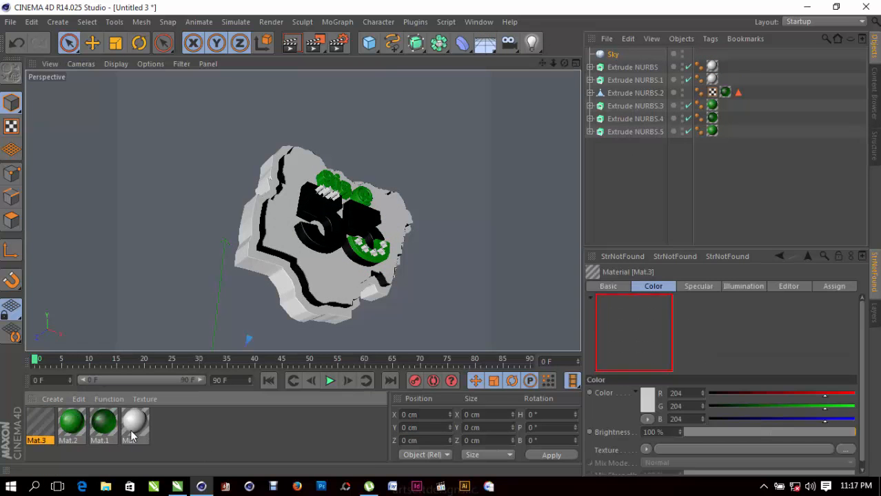
pyautogui.doubleClick(42, 418)
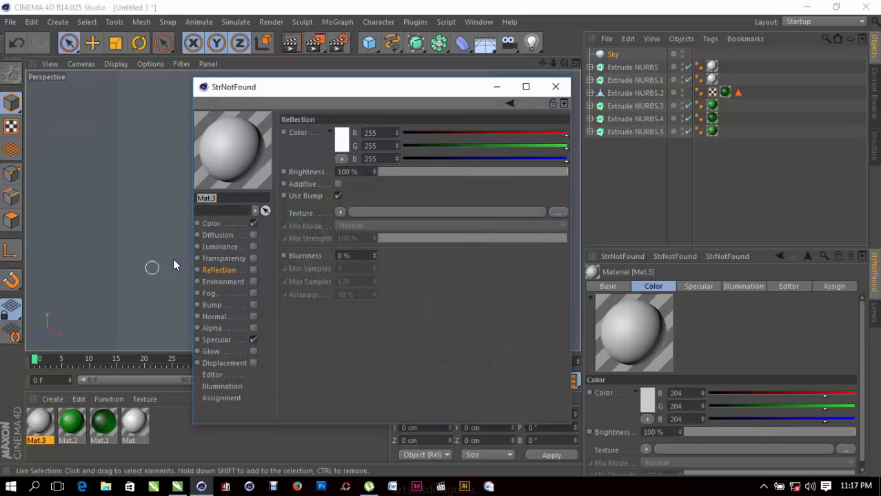
# Disable the new material's Color and Specular channels and enable Luminance
pyautogui.click(253, 223)
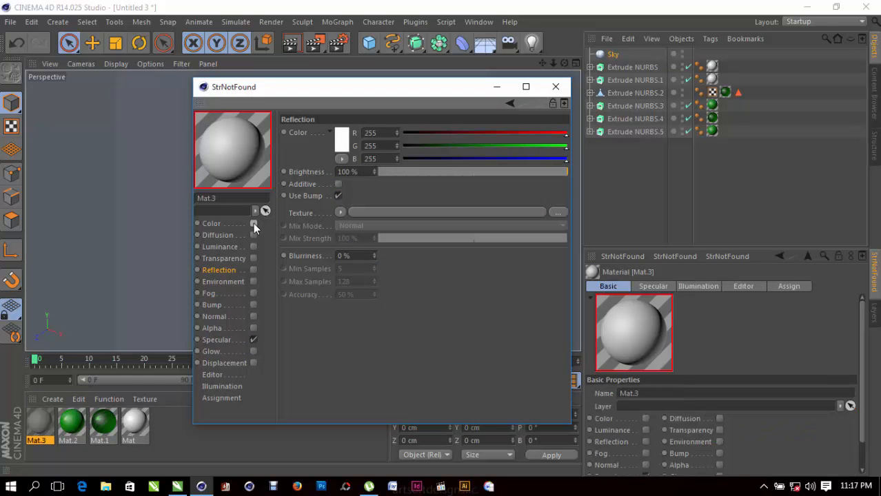
pyautogui.click(253, 340)
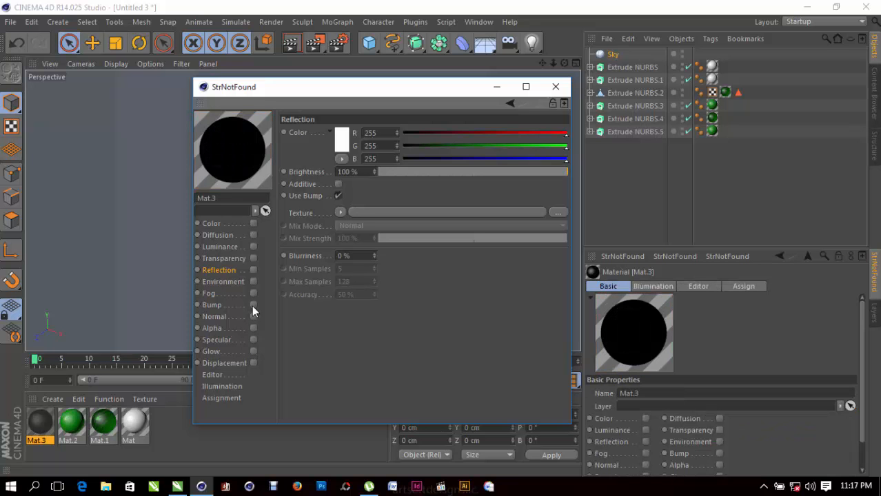
pyautogui.click(238, 248)
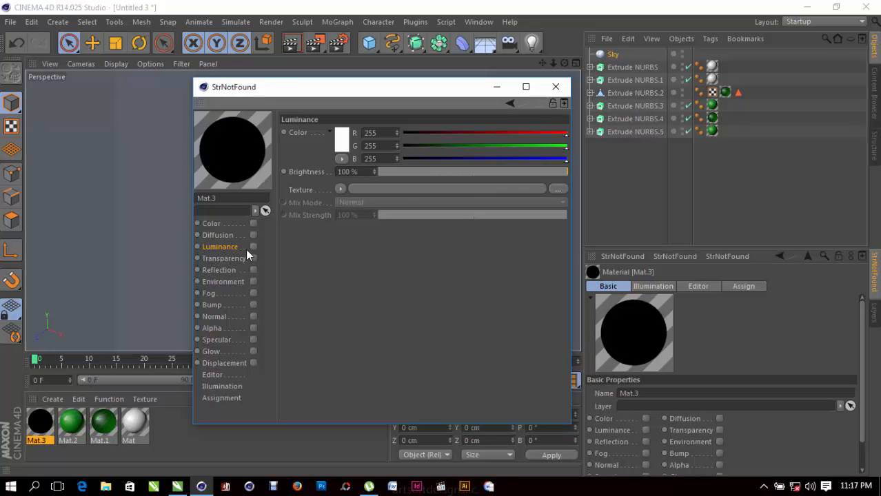
pyautogui.click(253, 247)
# Load HDR 30.hdr from the HDR's folder as the material's Luminance texture
pyautogui.click(338, 190)
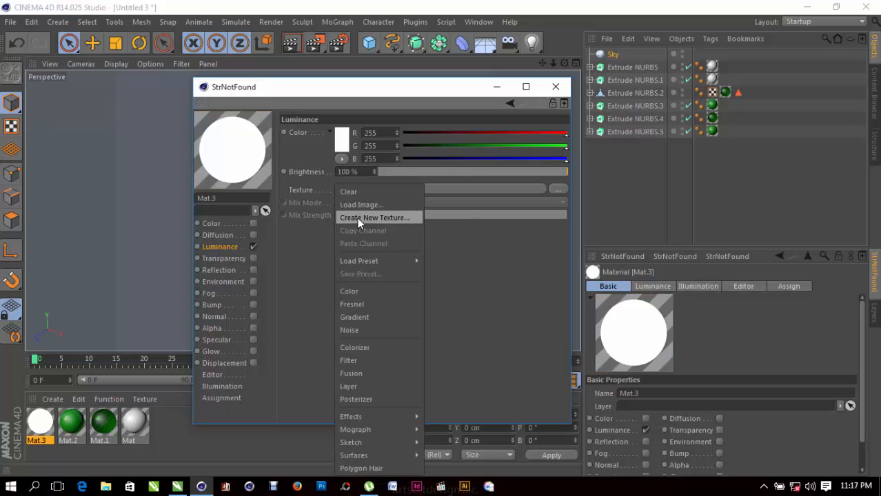
pyautogui.click(357, 203)
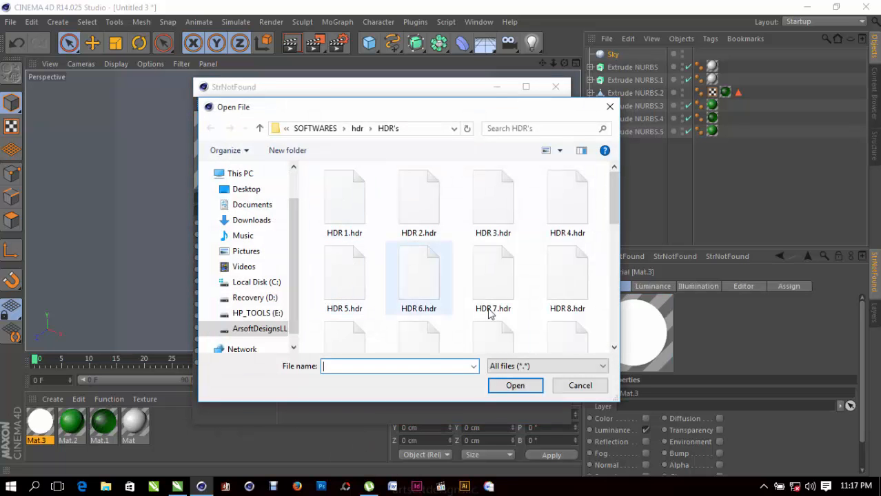
pyautogui.scroll(-5, 468, 280)
pyautogui.scroll(-1, 468, 280)
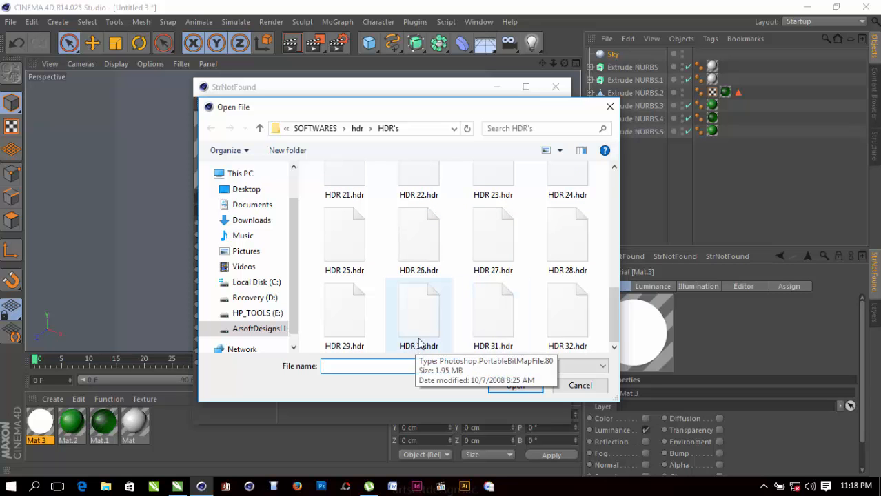
pyautogui.click(435, 309)
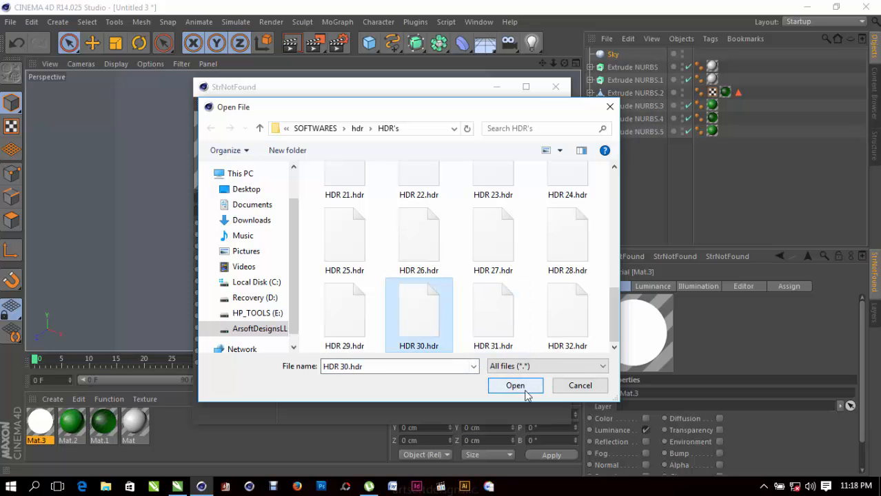
pyautogui.click(528, 390)
pyautogui.click(446, 291)
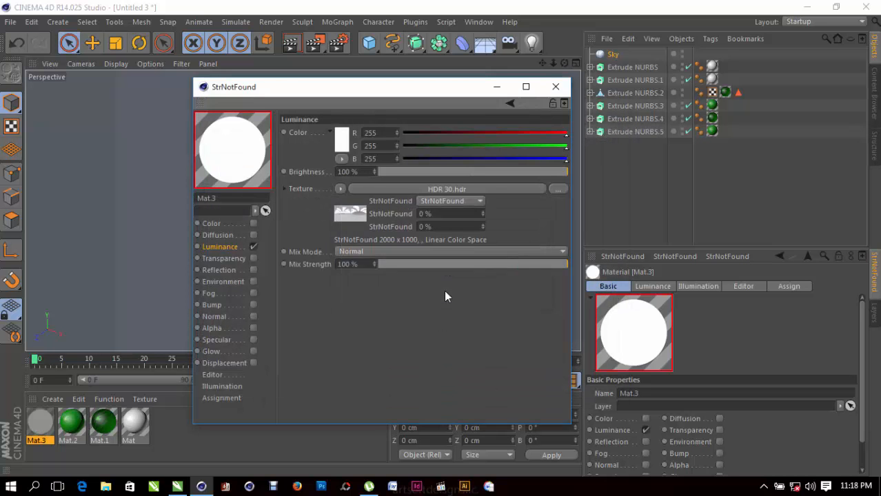
# Set the Luminance brightness to 160%, close the material editor and apply the HDR material to the Sky object
pyautogui.doubleClick(357, 174)
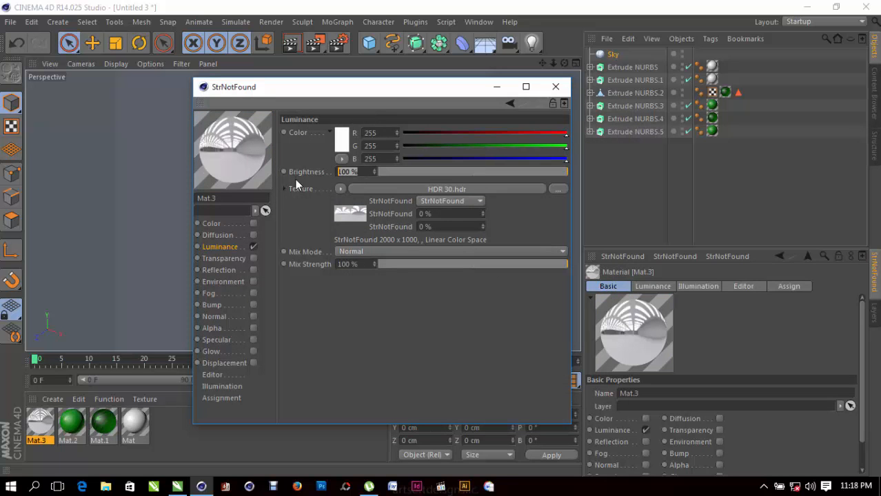
pyautogui.write('160')
pyautogui.press('Return')
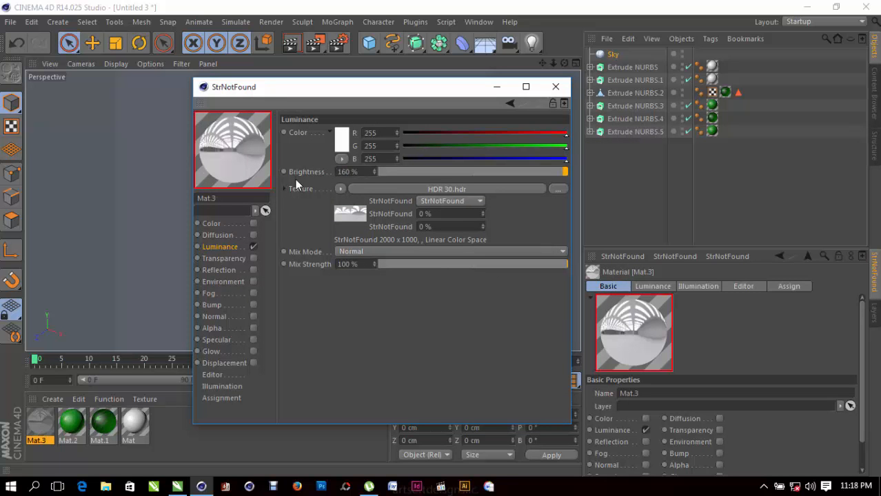
pyautogui.click(556, 86)
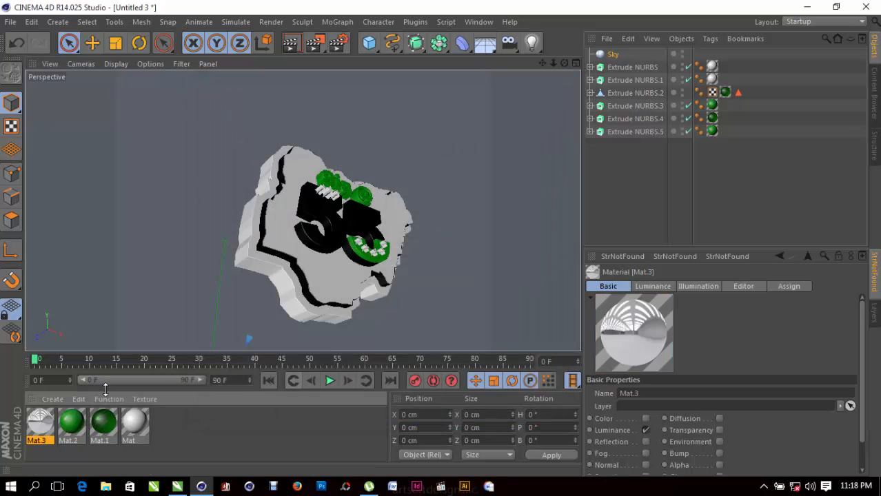
pyautogui.moveTo(43, 428); pyautogui.dragTo(606, 57)
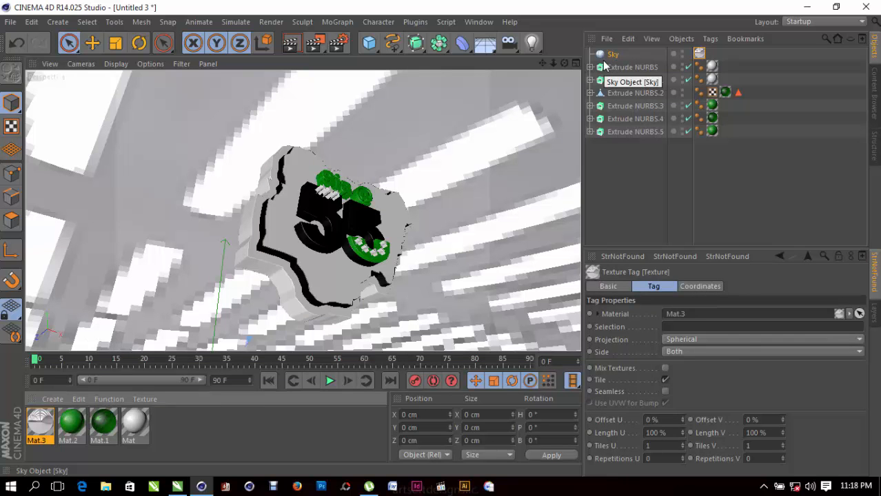
# Add a Compositing tag to the Sky object and disable its Seen by Camera option
pyautogui.rightClick(607, 62)
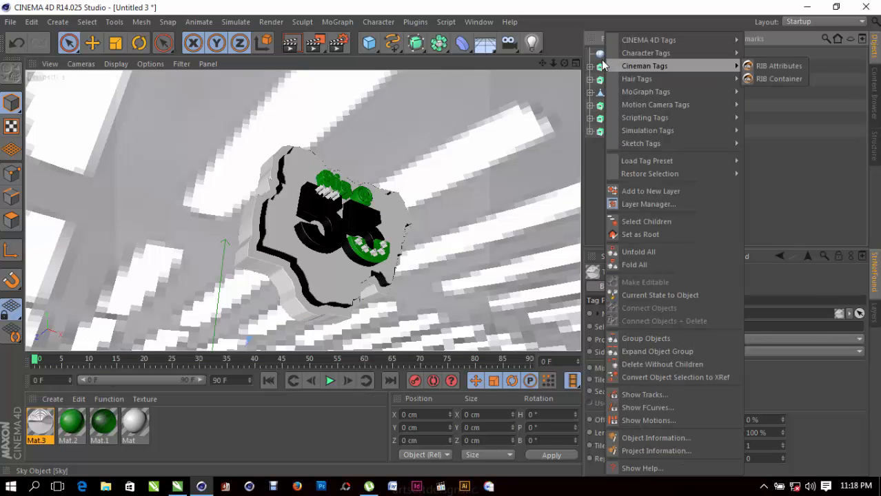
pyautogui.moveTo(665, 46)
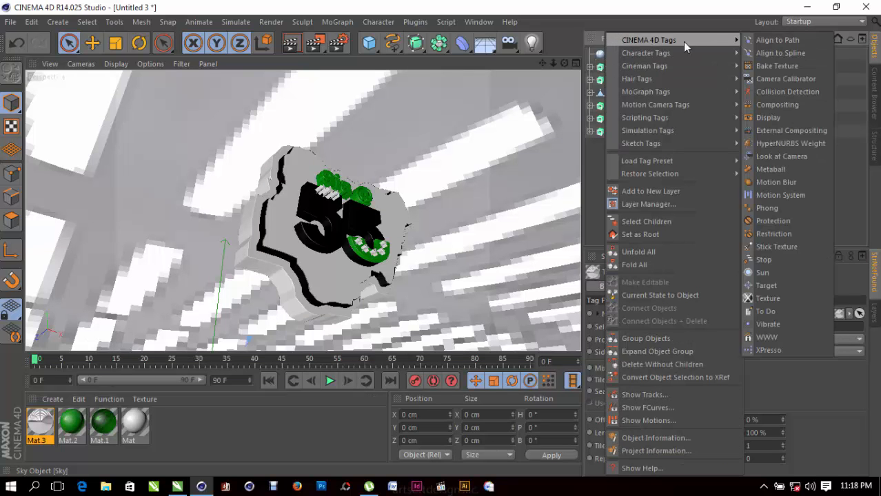
pyautogui.click(793, 106)
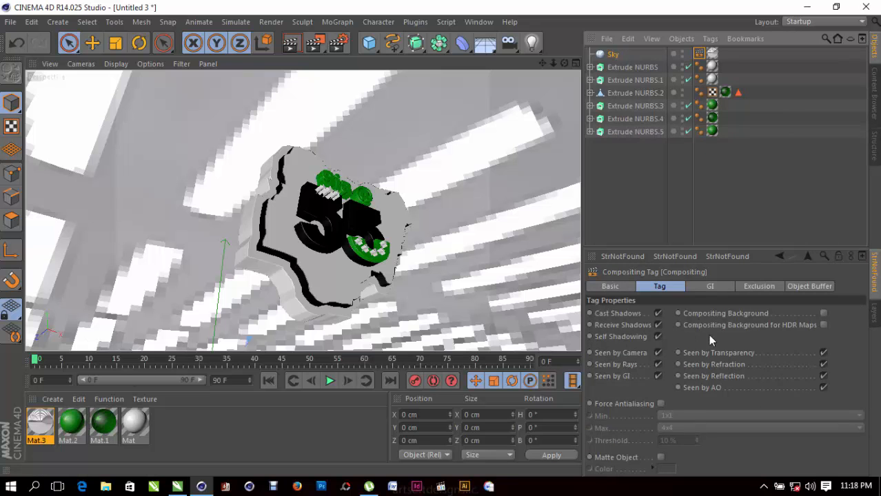
pyautogui.click(658, 352)
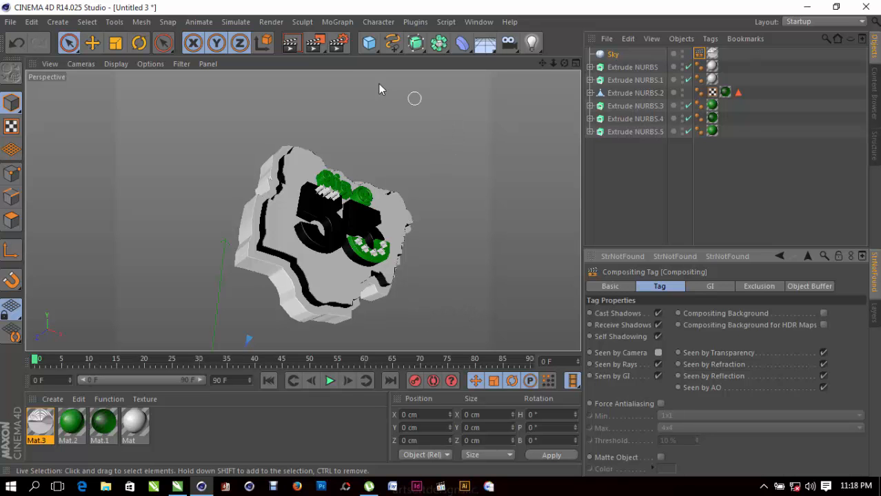
# Set the render output size unit to Inches and the resolution to 300 DPI in the render settings
pyautogui.click(339, 43)
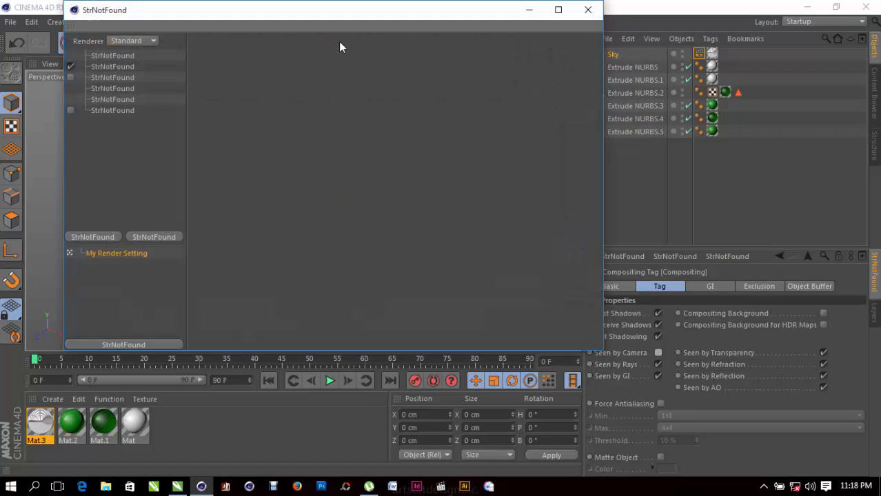
pyautogui.click(112, 55)
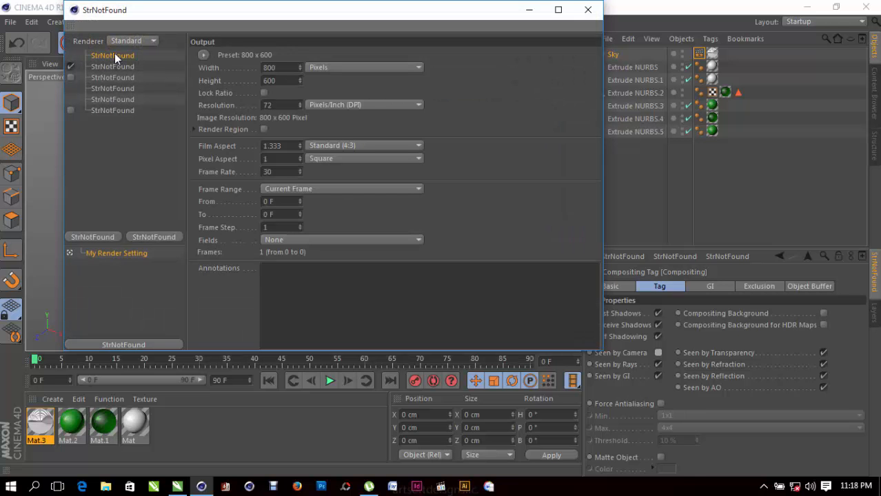
pyautogui.click(322, 67)
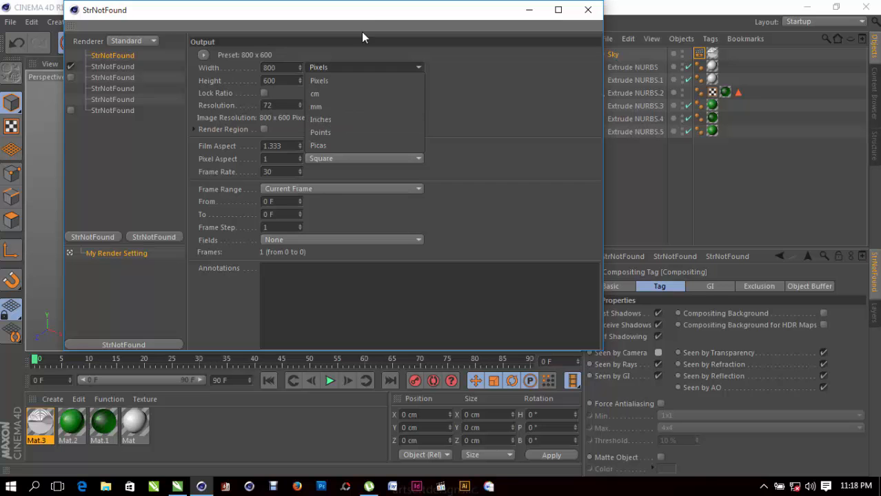
pyautogui.click(316, 118)
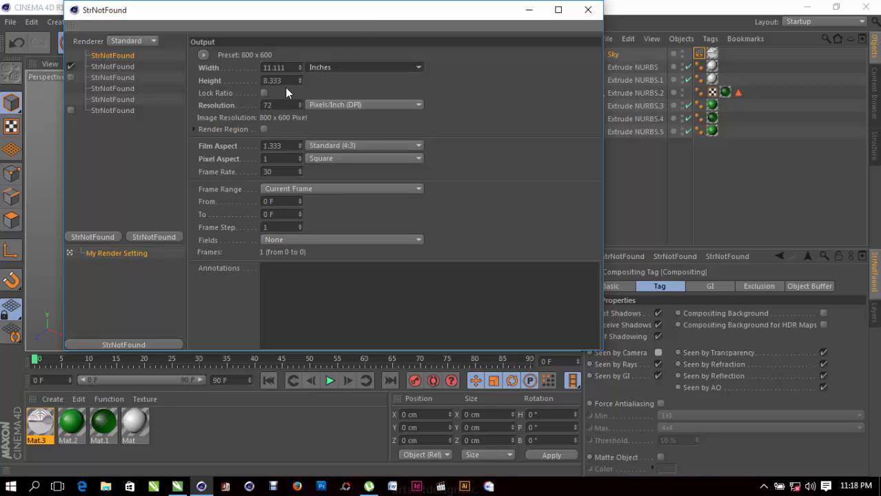
pyautogui.doubleClick(276, 105)
pyautogui.write('300')
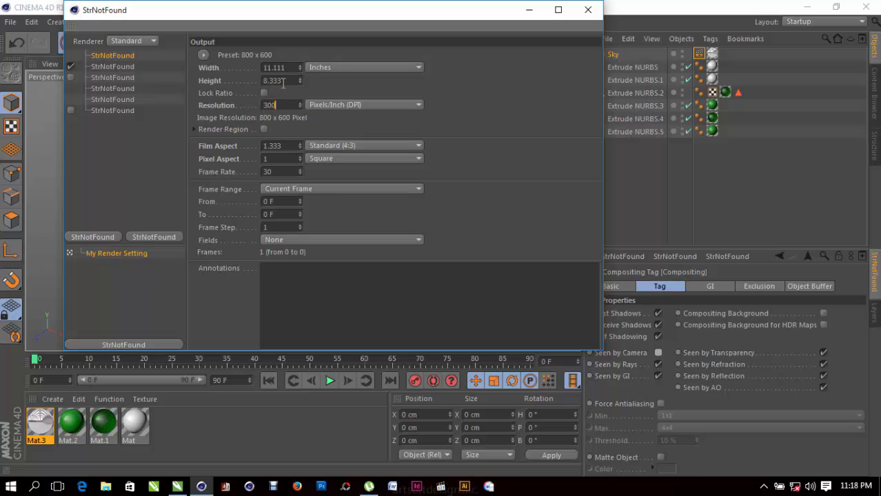
pyautogui.click(283, 82)
# Set the render's save format to PNG and enable its Alpha Channel
pyautogui.click(123, 66)
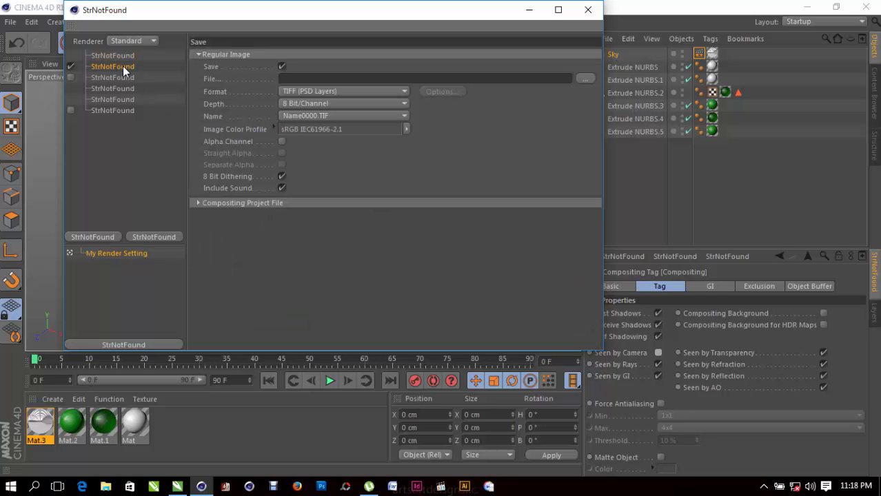
pyautogui.click(310, 102)
pyautogui.click(310, 104)
pyautogui.click(314, 89)
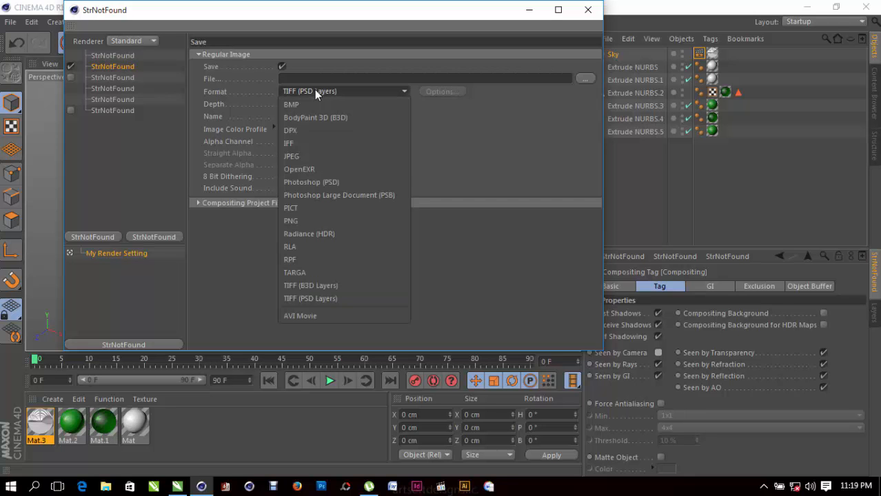
pyautogui.click(304, 219)
pyautogui.click(283, 141)
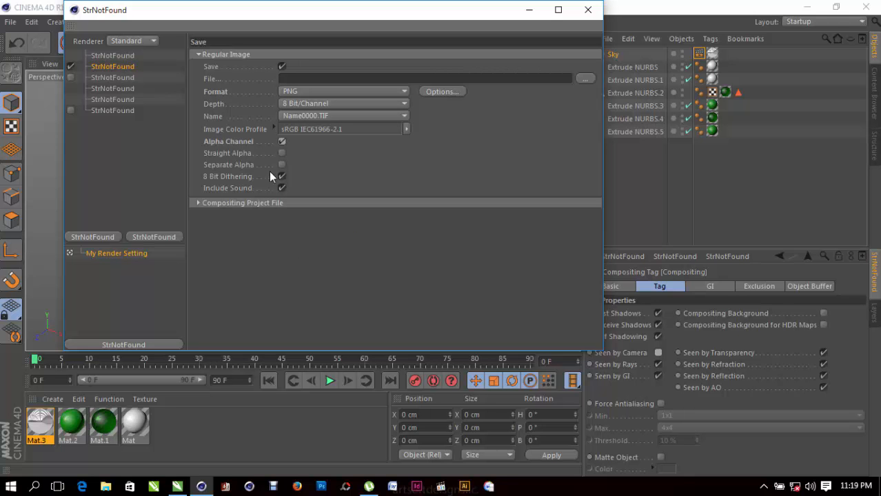
# Add the Global Illumination effect to the render settings and choose its Samples quality level
pyautogui.click(100, 238)
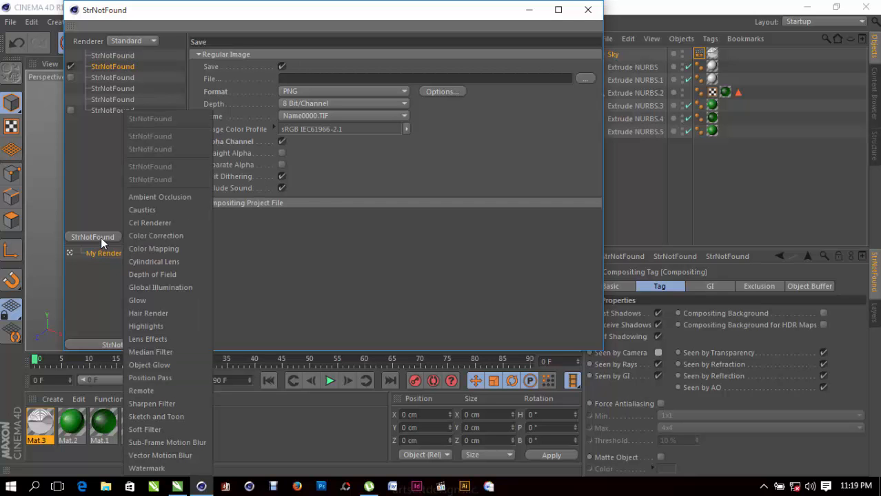
pyautogui.click(155, 287)
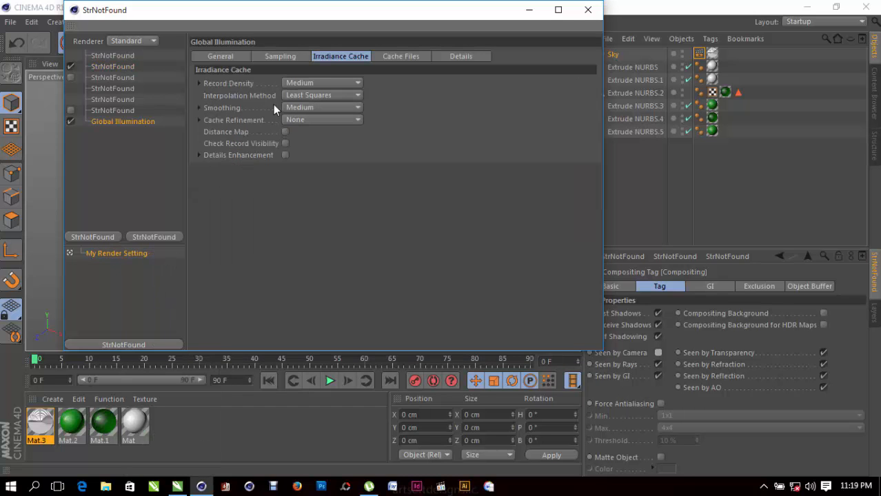
pyautogui.click(275, 57)
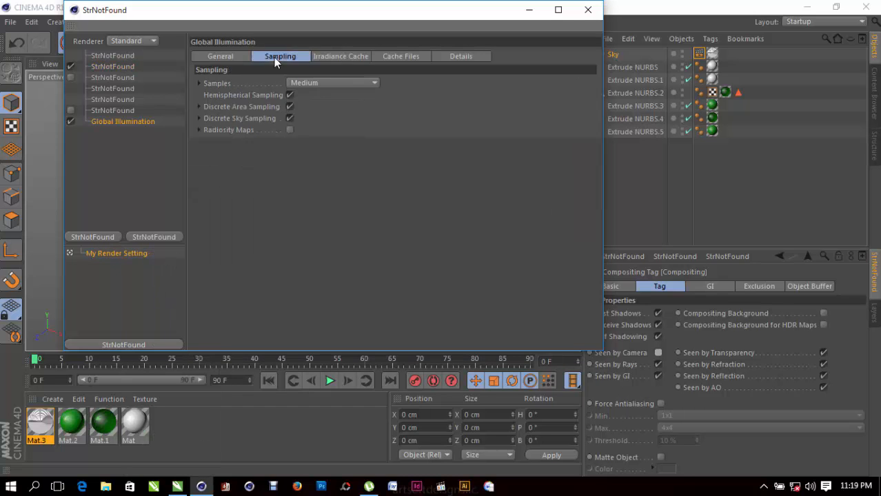
pyautogui.click(304, 82)
pyautogui.click(314, 122)
# Set the Record Density of the Global Illumination irradiance cache to Low
pyautogui.click(342, 57)
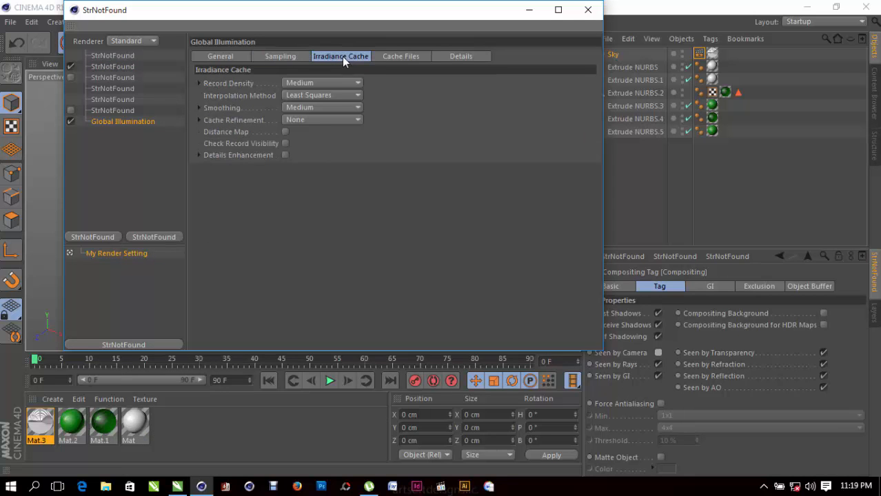
pyautogui.click(302, 83)
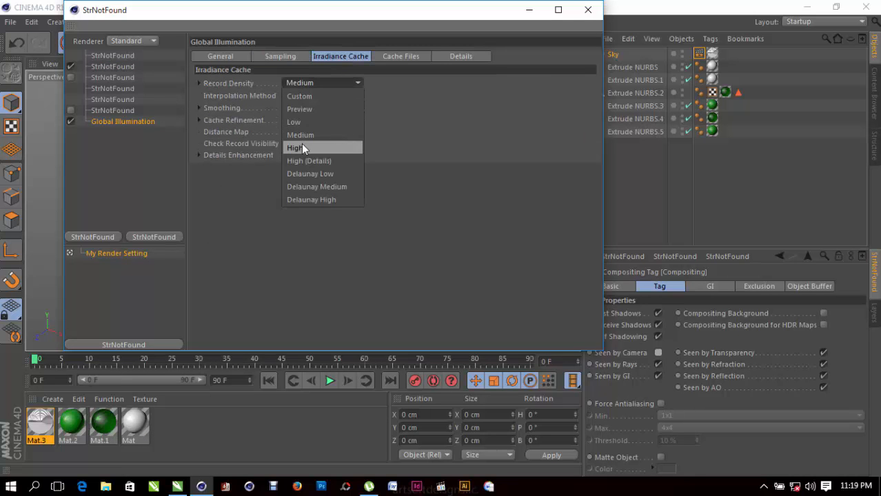
pyautogui.click(306, 123)
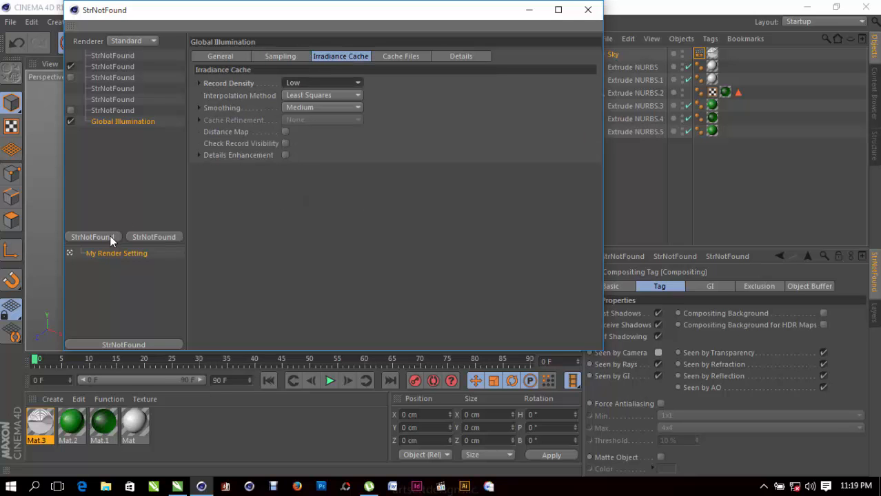
# Add the Ambient Occlusion effect with its default properties and close the render settings
pyautogui.click(109, 237)
pyautogui.click(173, 213)
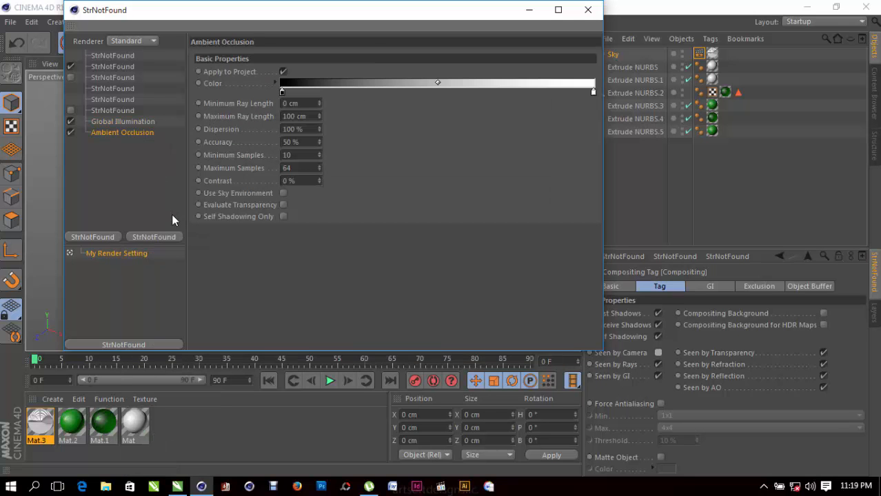
pyautogui.click(588, 10)
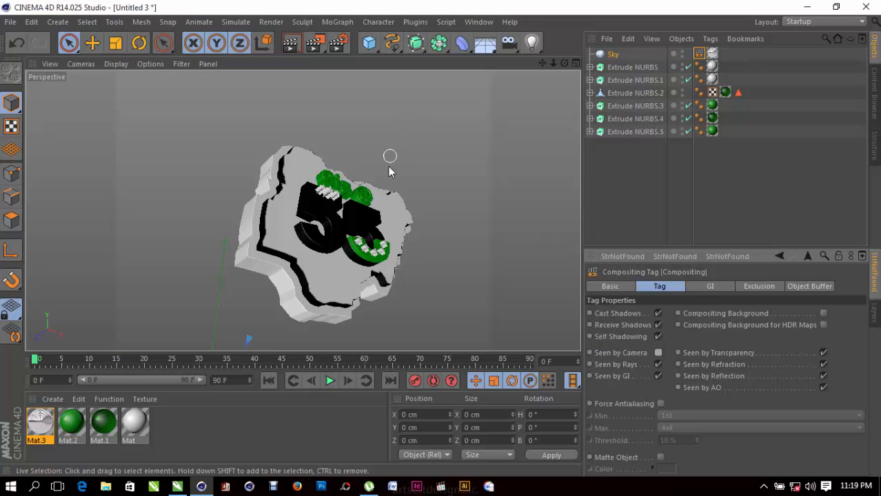
# Make a test render of the map artwork in the perspective view, seen from a low angle
pyautogui.moveTo(543, 65); pyautogui.dragTo(514, 42)
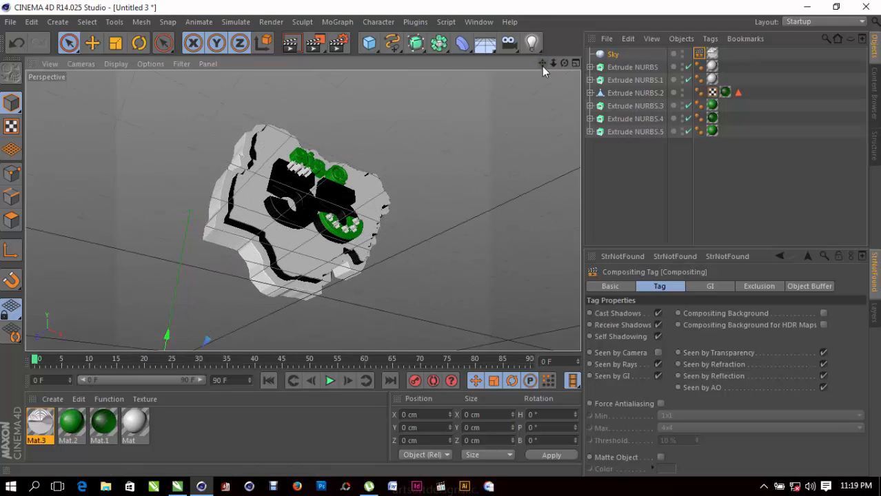
pyautogui.moveTo(564, 63); pyautogui.dragTo(534, 78)
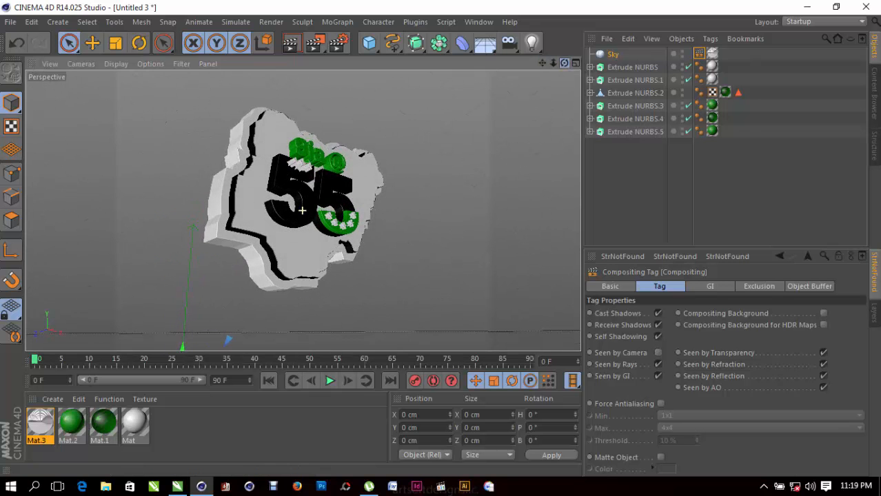
pyautogui.click(292, 46)
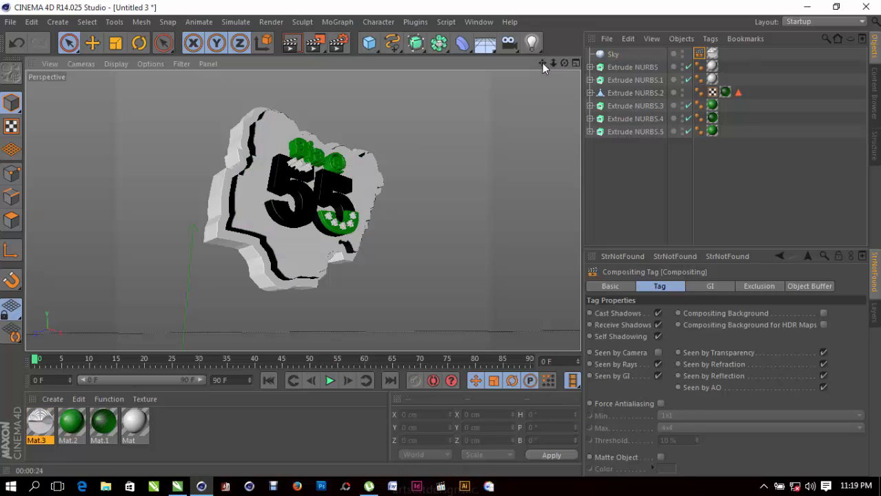
# Add an Omni light and place it in front of the map artwork at about Y 610 cm, Z -1162 cm
pyautogui.moveTo(532, 42); pyautogui.dragTo(563, 59)
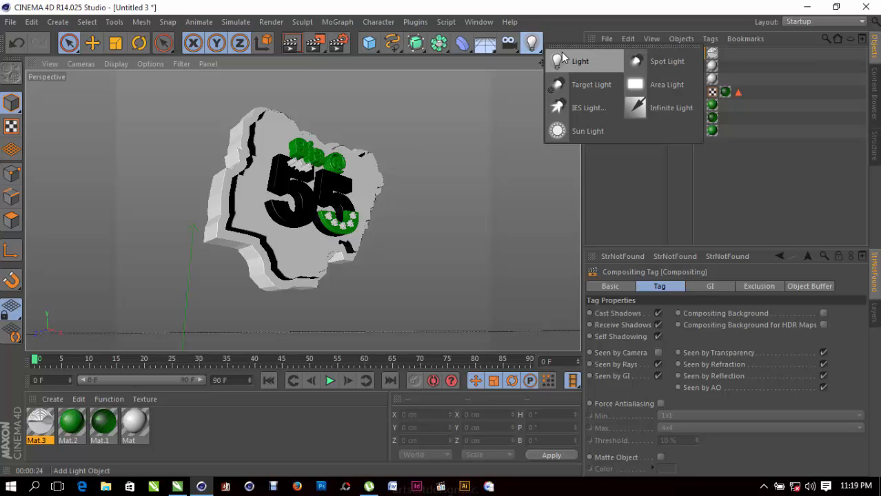
pyautogui.moveTo(563, 59); pyautogui.dragTo(572, 61)
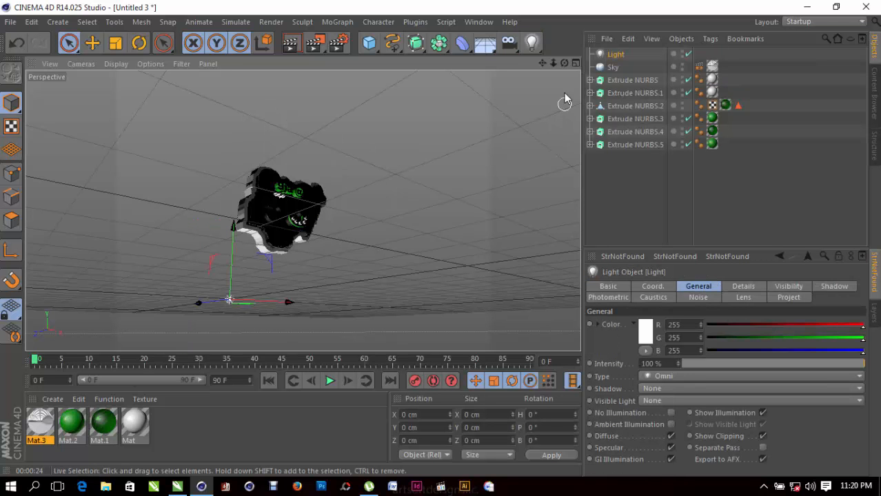
pyautogui.keyDown('alt'); pyautogui.moveTo(302, 212); pyautogui.dragTo(419, 123); pyautogui.keyUp('alt')
pyautogui.moveTo(226, 262); pyautogui.dragTo(428, 204)
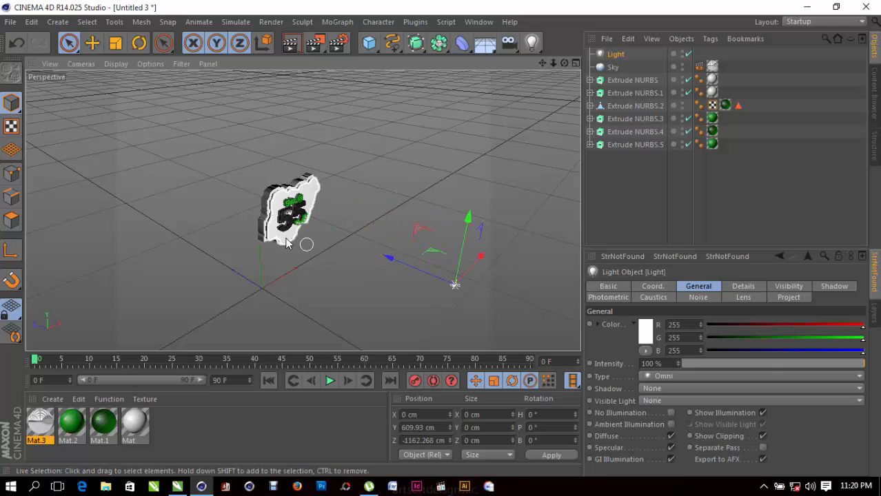
# Frame the map artwork closely from a low angle and render the view with the new light
pyautogui.scroll(7, 292, 211)
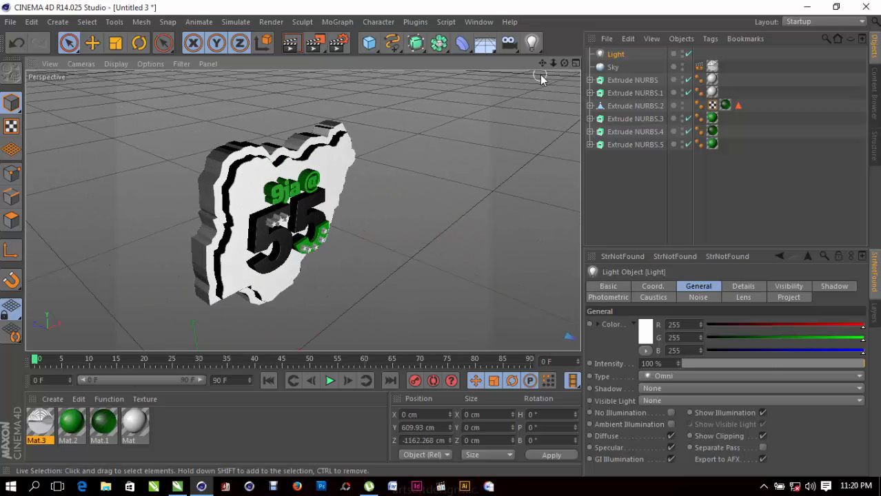
pyautogui.moveTo(565, 64); pyautogui.dragTo(584, 63)
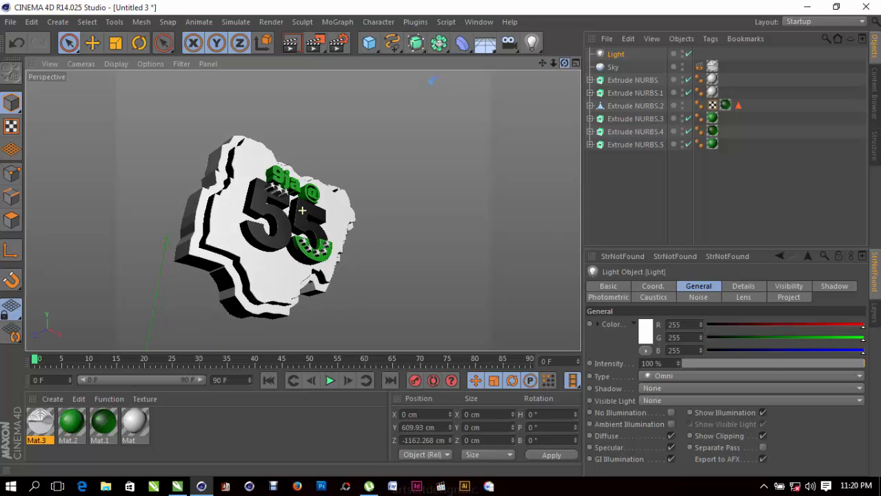
pyautogui.click(291, 46)
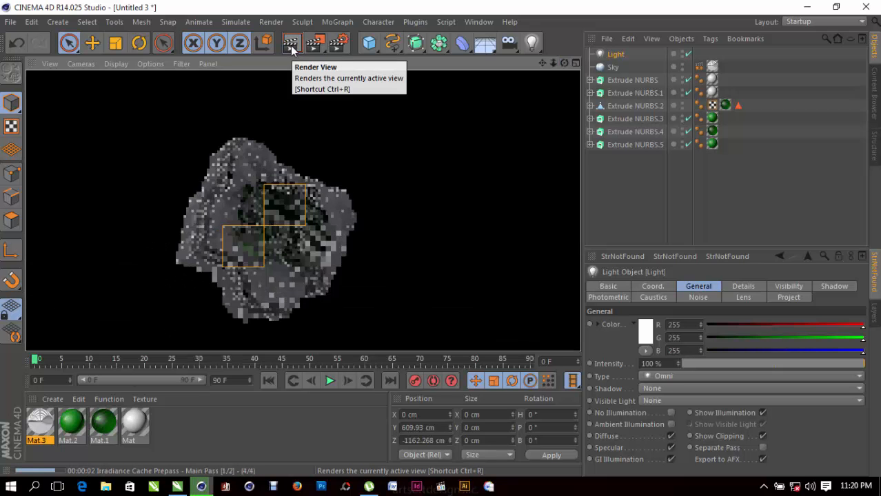